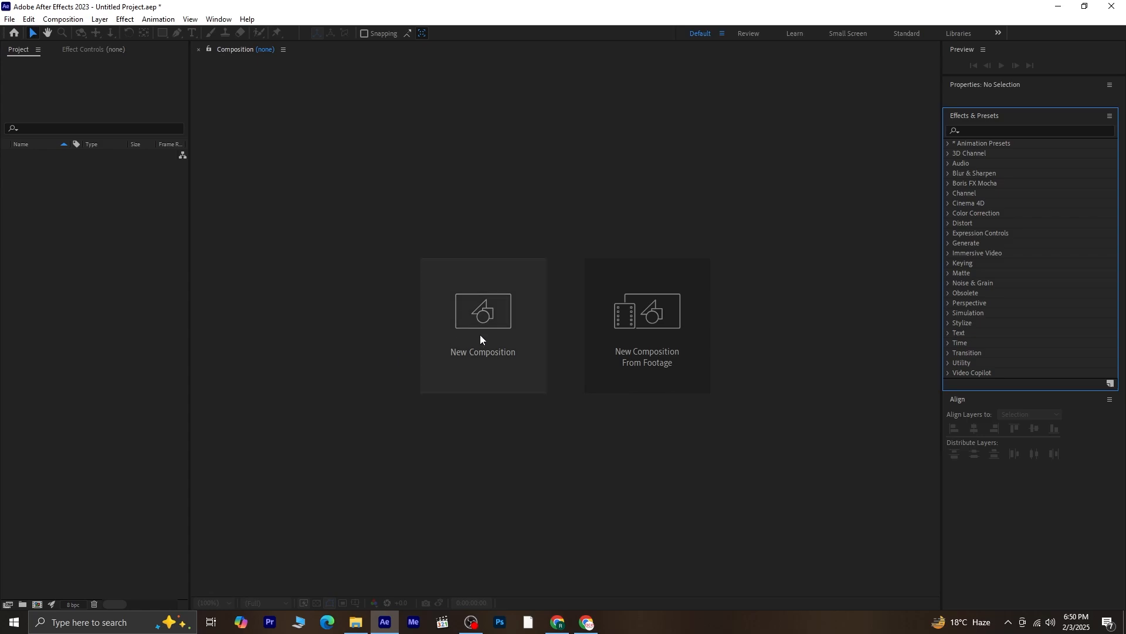
Create a 1080 x 1920 composition lasting 30 seconds at 29.97 fps and fit it in the viewer
click(480, 335)
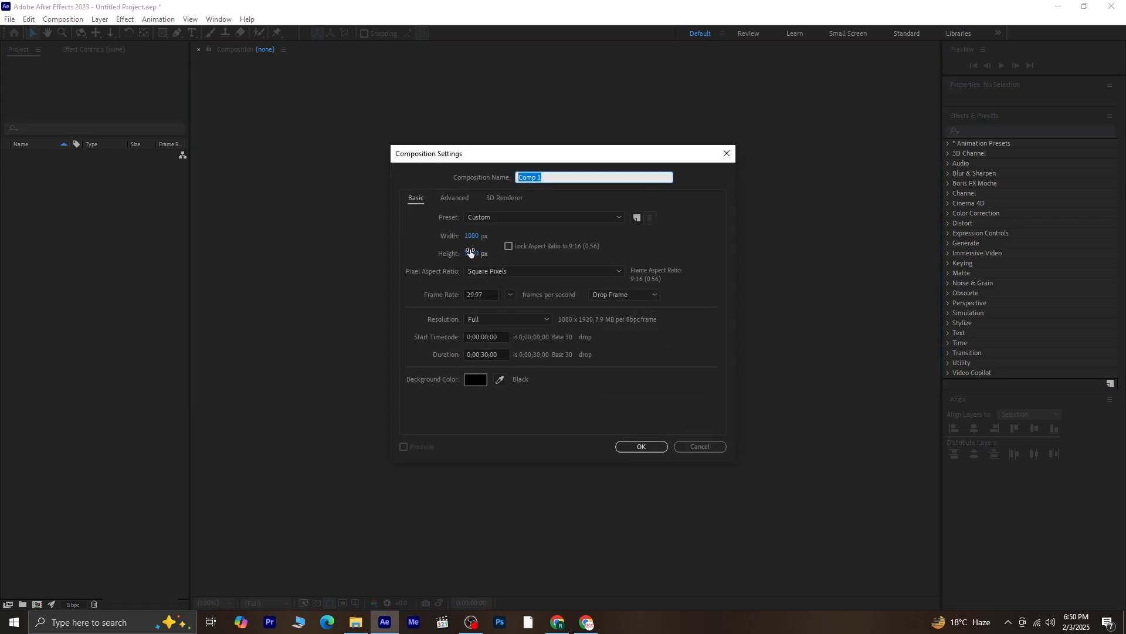
click(642, 446)
click(222, 371)
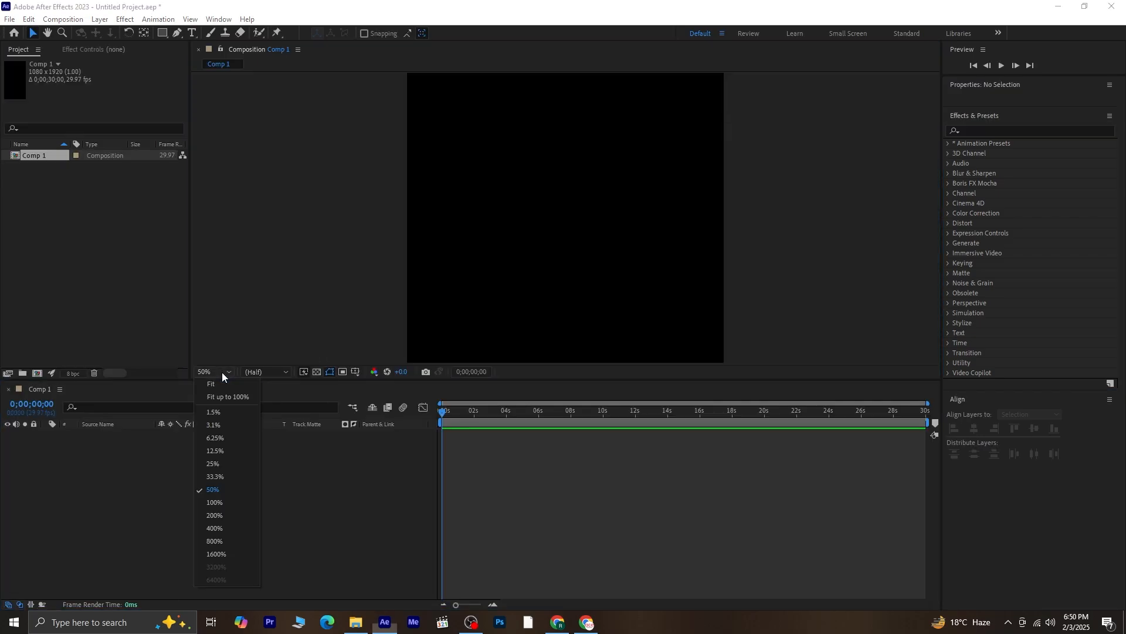
click(220, 404)
click(94, 455)
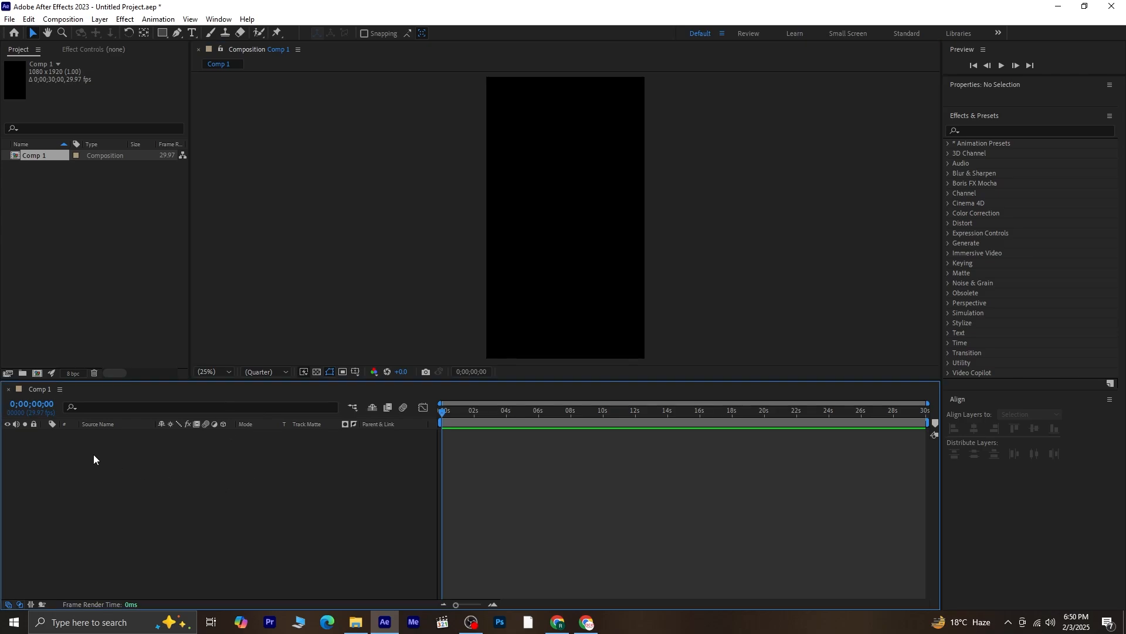
Add a new dark gray solid layer at the full 1080 x 1920 composition size
click(100, 19)
mouse_move(193, 33)
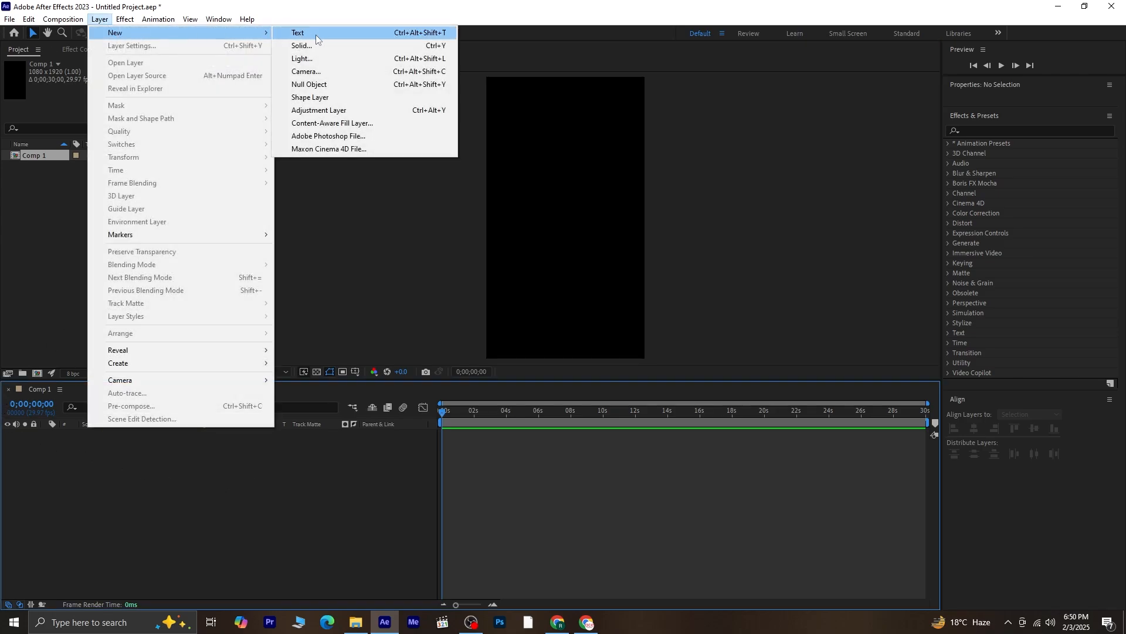
click(337, 45)
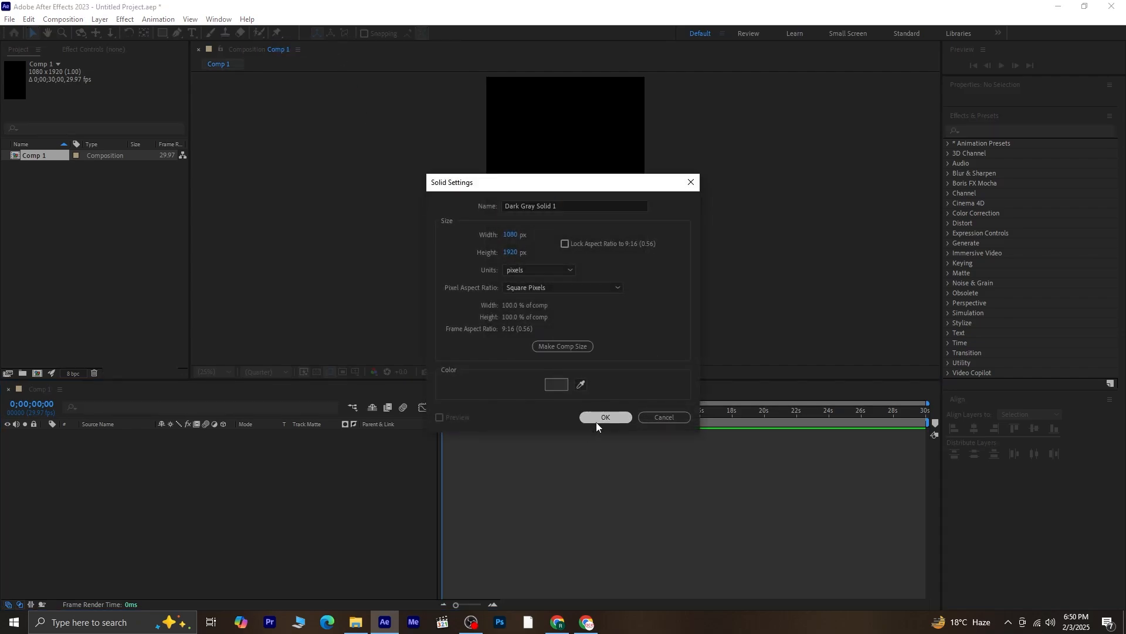
click(596, 420)
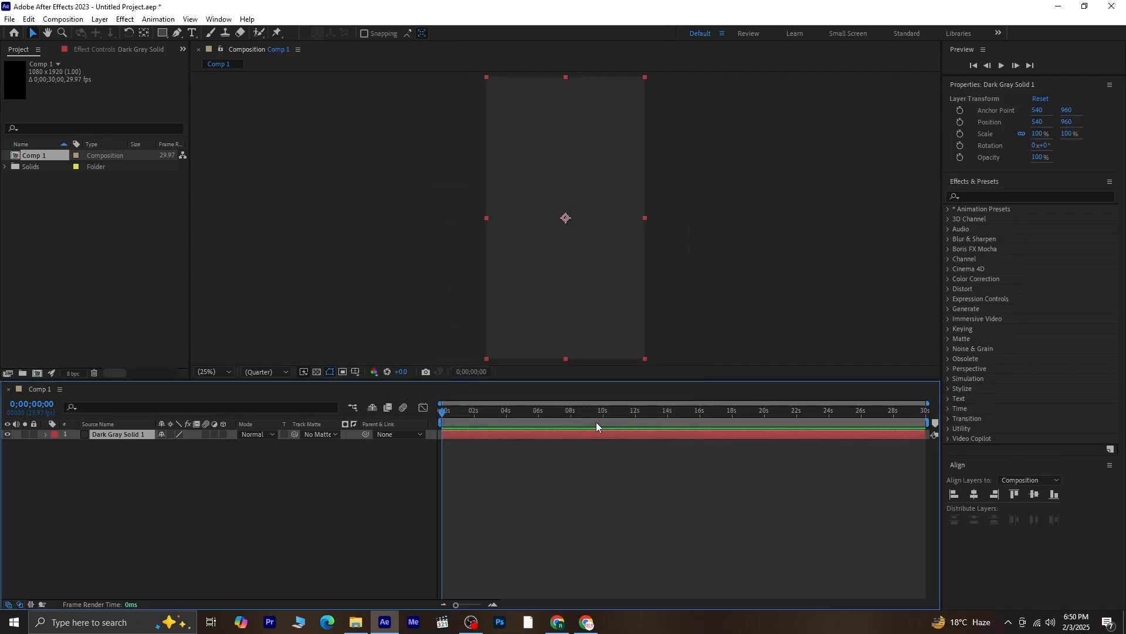
Apply the Gradient Ramp effect to the solid and set its ramp shape to Radial Ramp
click(992, 195)
text(grad)
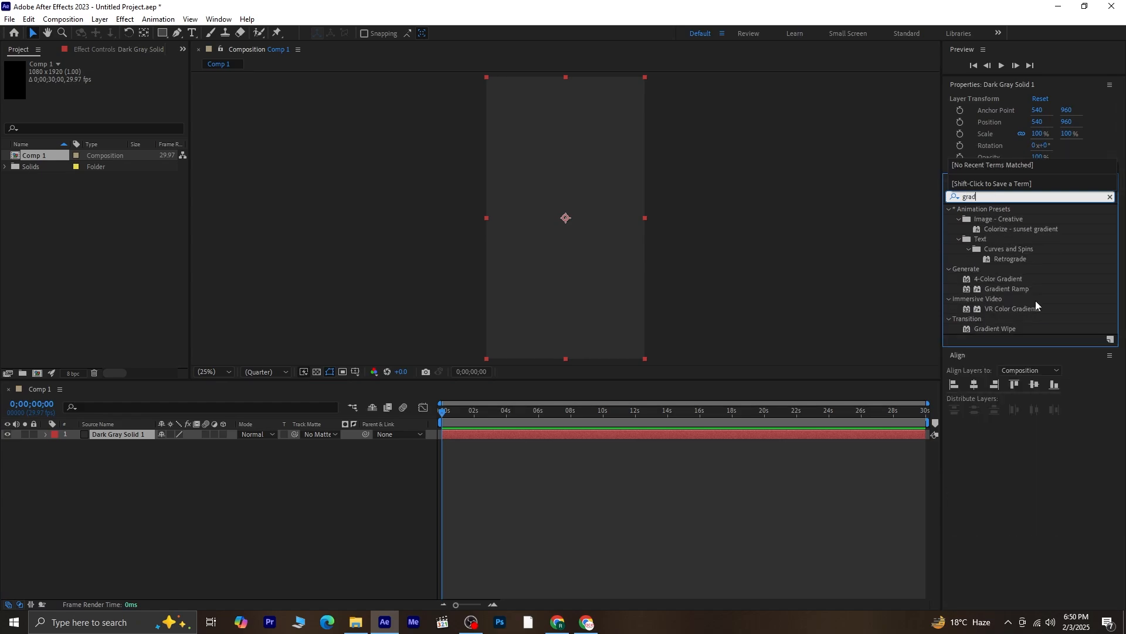
drag(1015, 288, 151, 434)
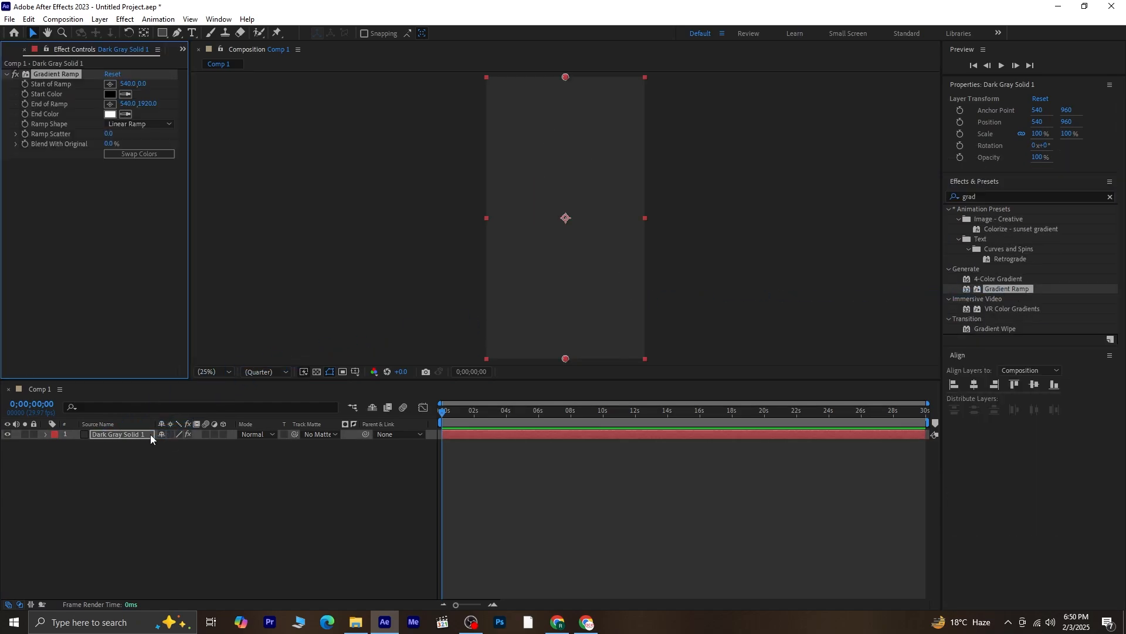
click(138, 124)
click(142, 150)
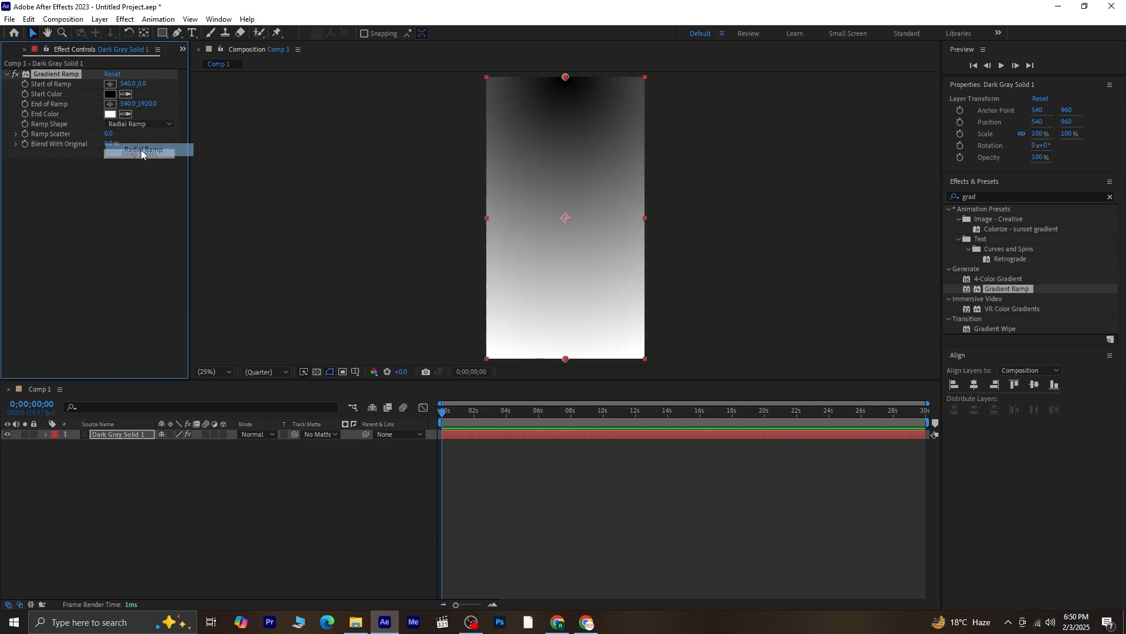
Set the gradient's start color to a saturated orange, about FF8A00
click(110, 94)
drag(591, 380, 589, 378)
drag(566, 250, 593, 215)
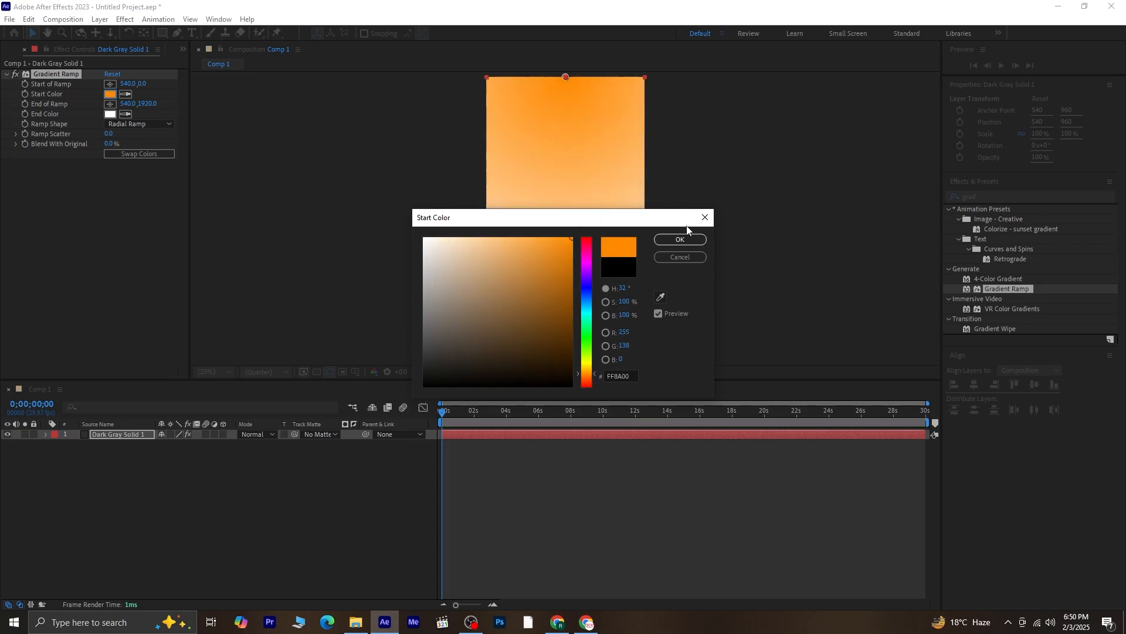
click(680, 240)
Set the gradient's end color to a pale yellow with a hue of 44°
click(112, 114)
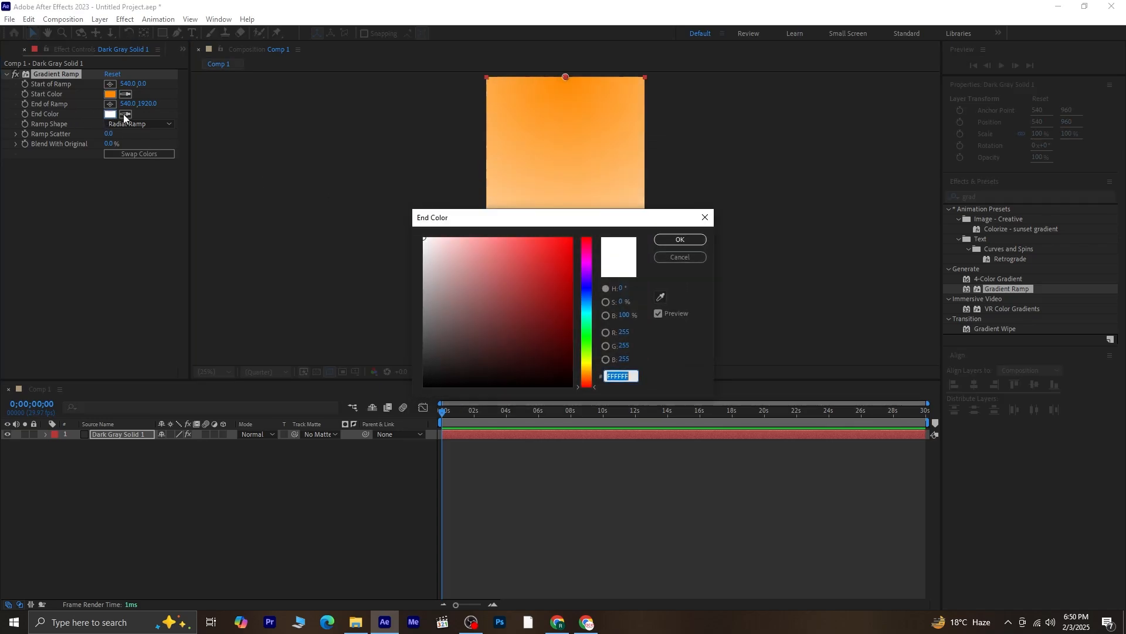
drag(591, 374, 581, 369)
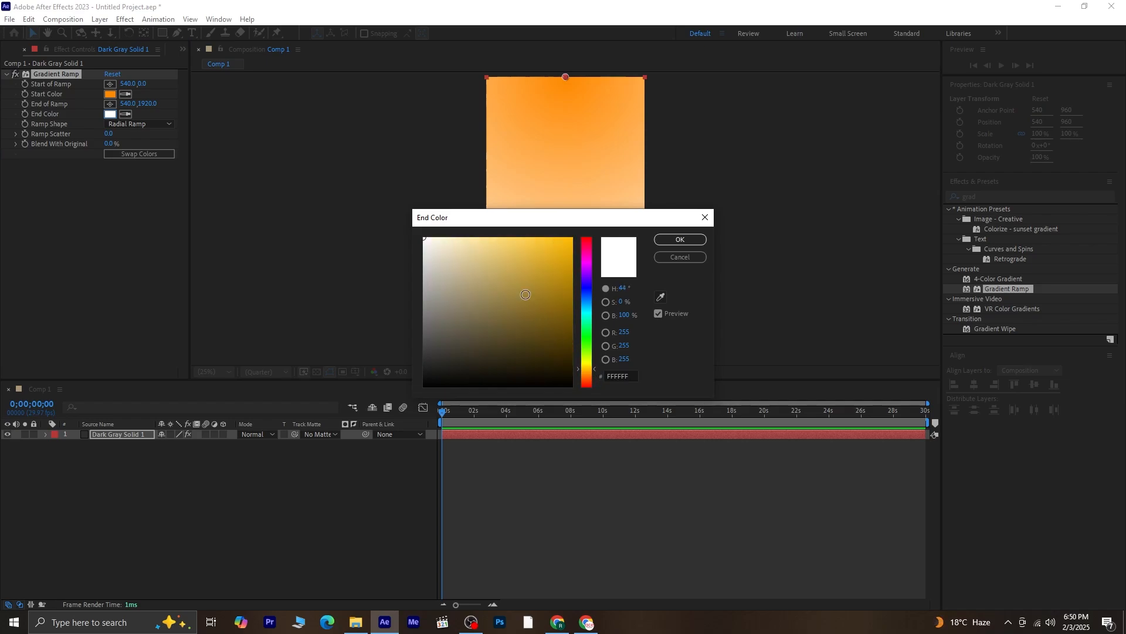
click(494, 243)
click(678, 239)
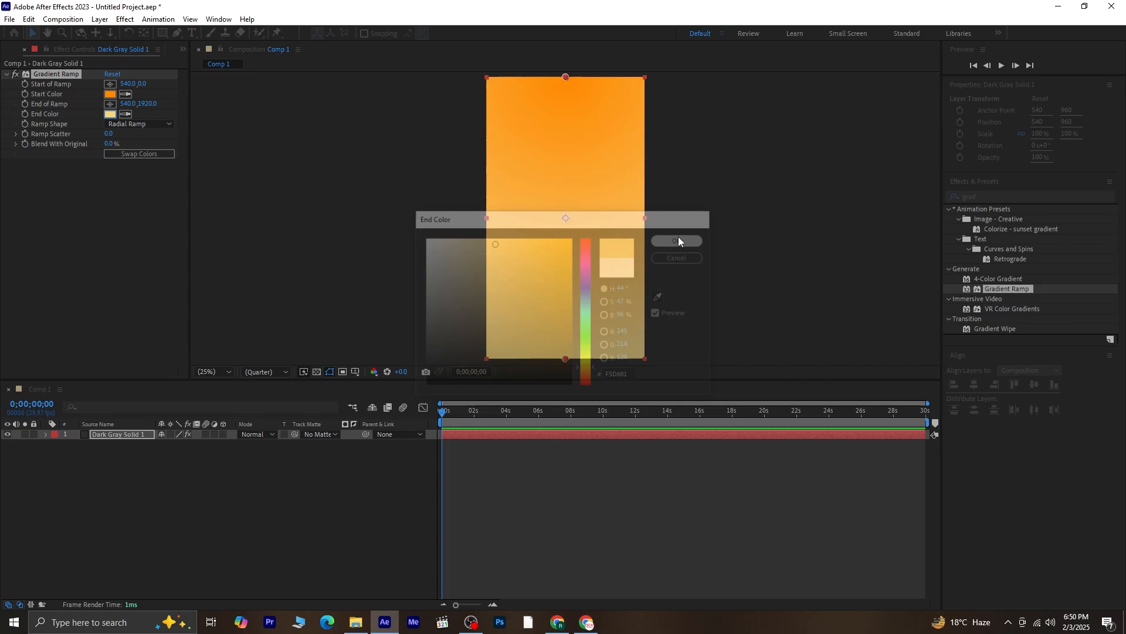
Shift the gradient's start color to a slightly deeper, redder orange
click(109, 94)
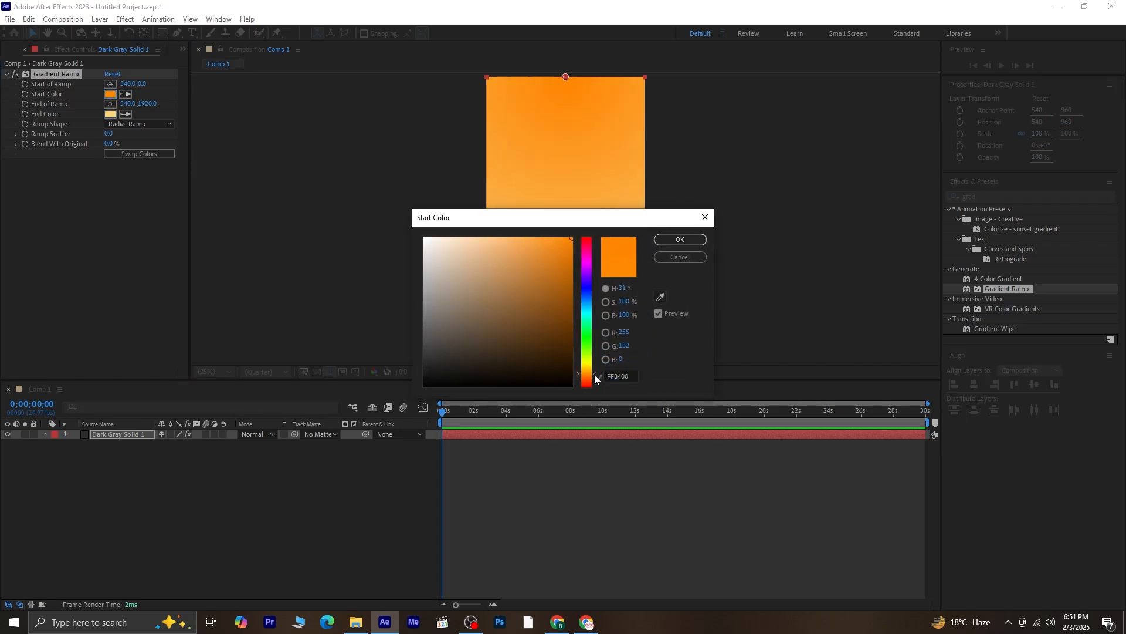
drag(594, 376, 593, 379)
click(680, 239)
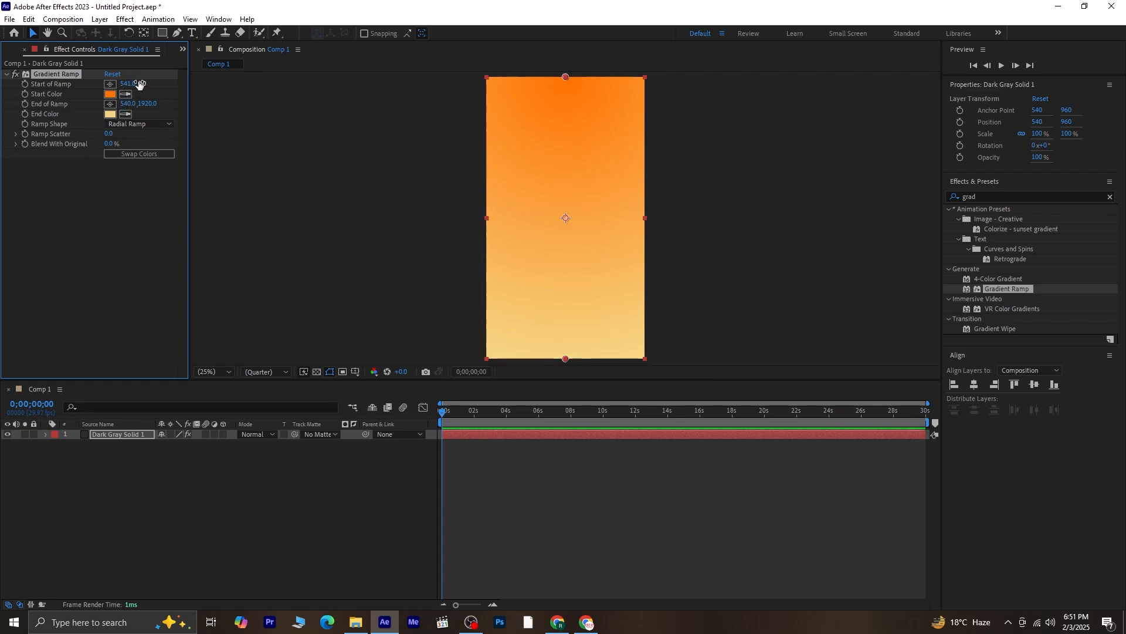
Center the start of the ramp at about 541, 963 and swap the gradient's two colors
drag(141, 84, 692, 91)
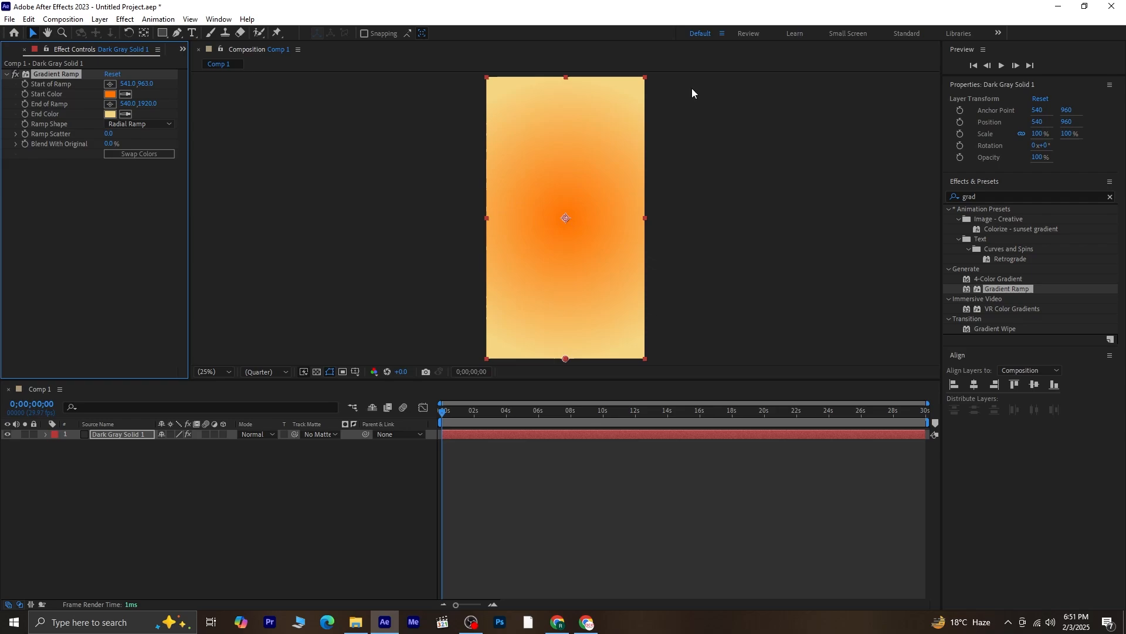
click(132, 154)
click(202, 465)
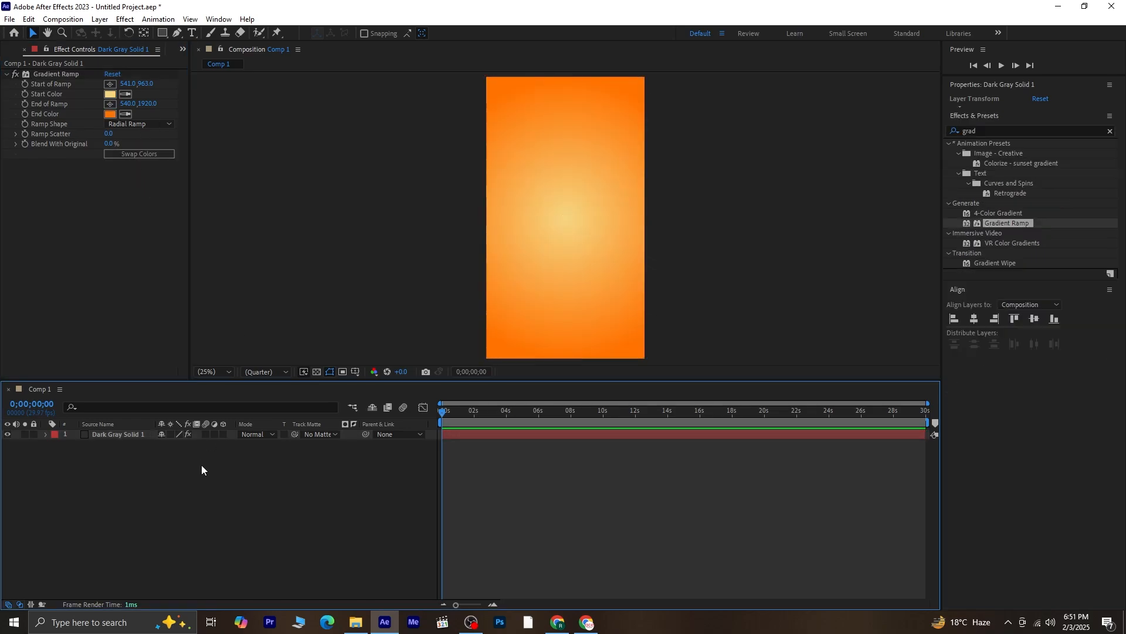
Change the gradient's start color to the stronger yellow FFD04F
click(109, 94)
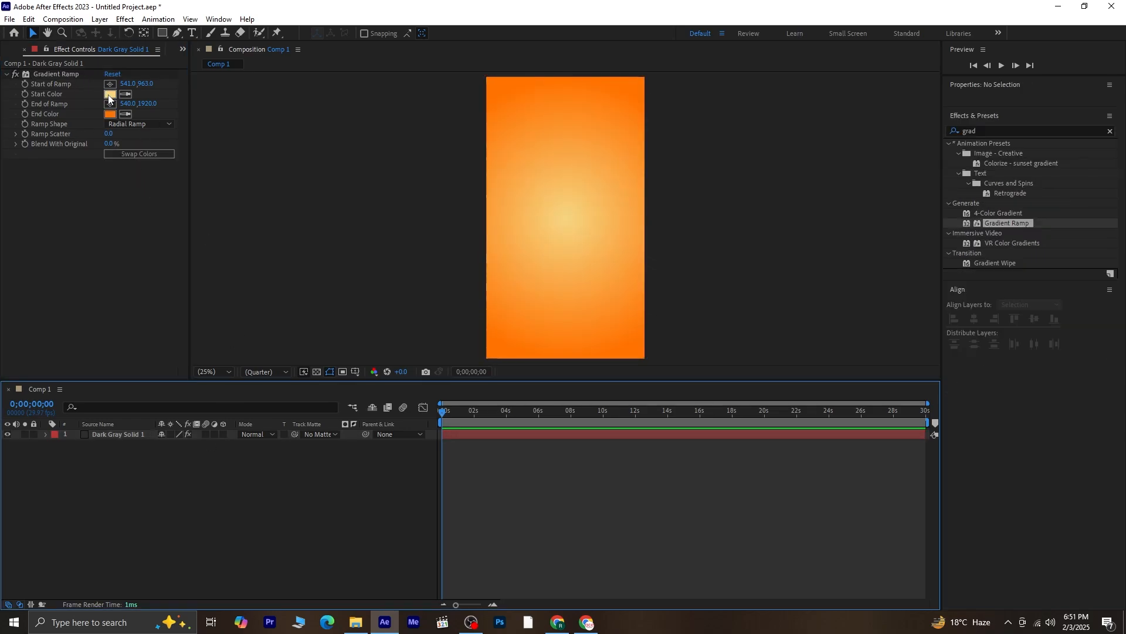
click(519, 242)
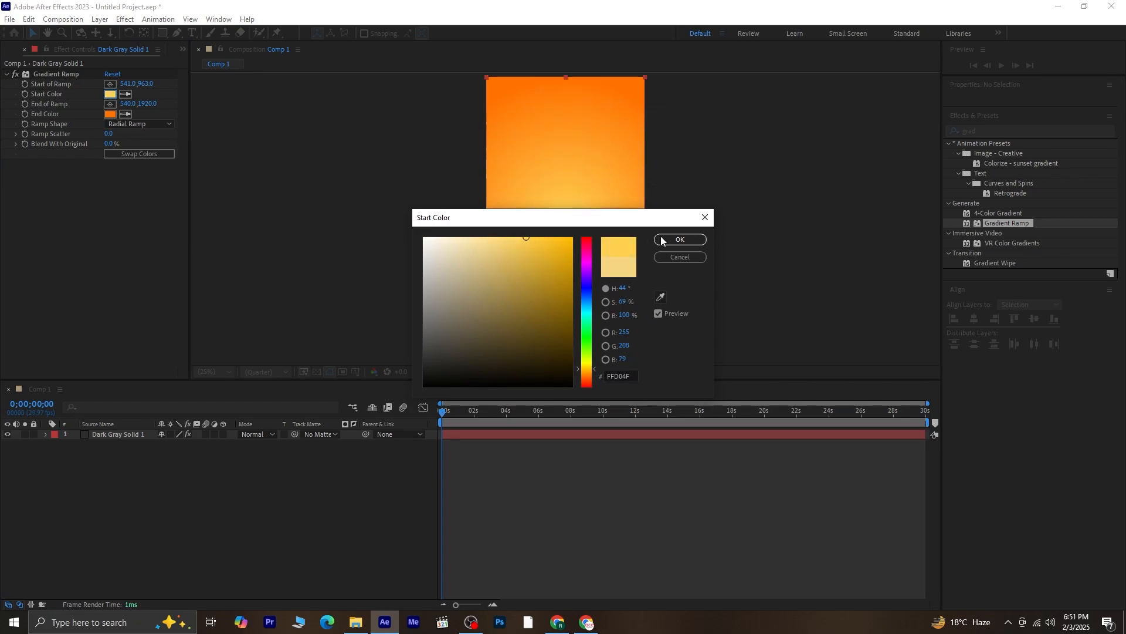
click(676, 239)
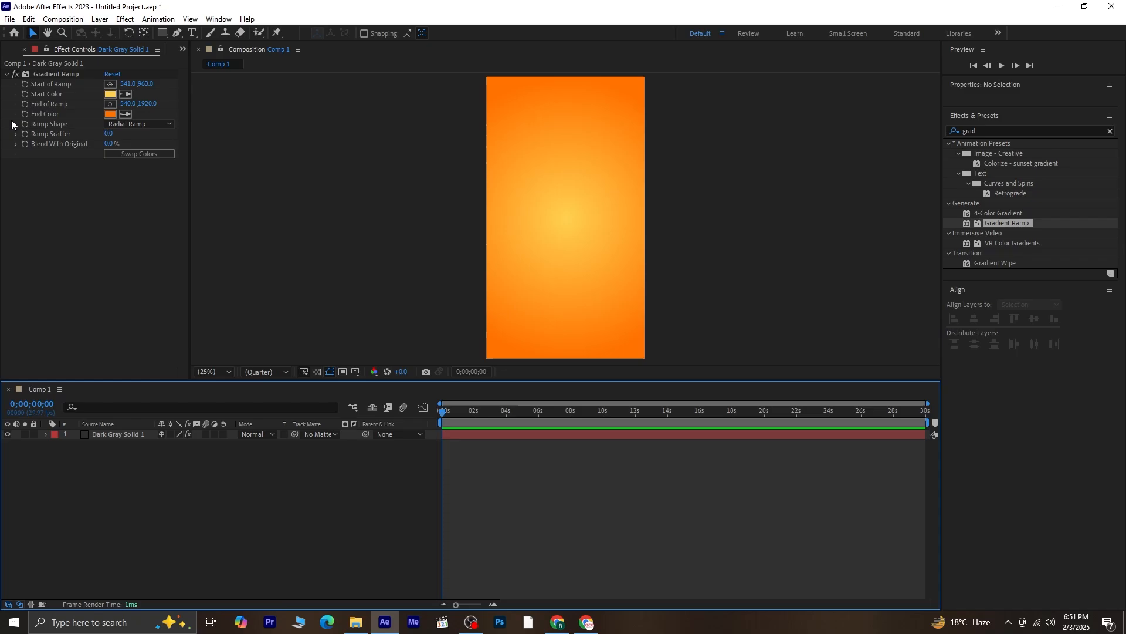
Import the image asa.png and place it as a layer above the gradient solid
click(5, 53)
right_click(59, 206)
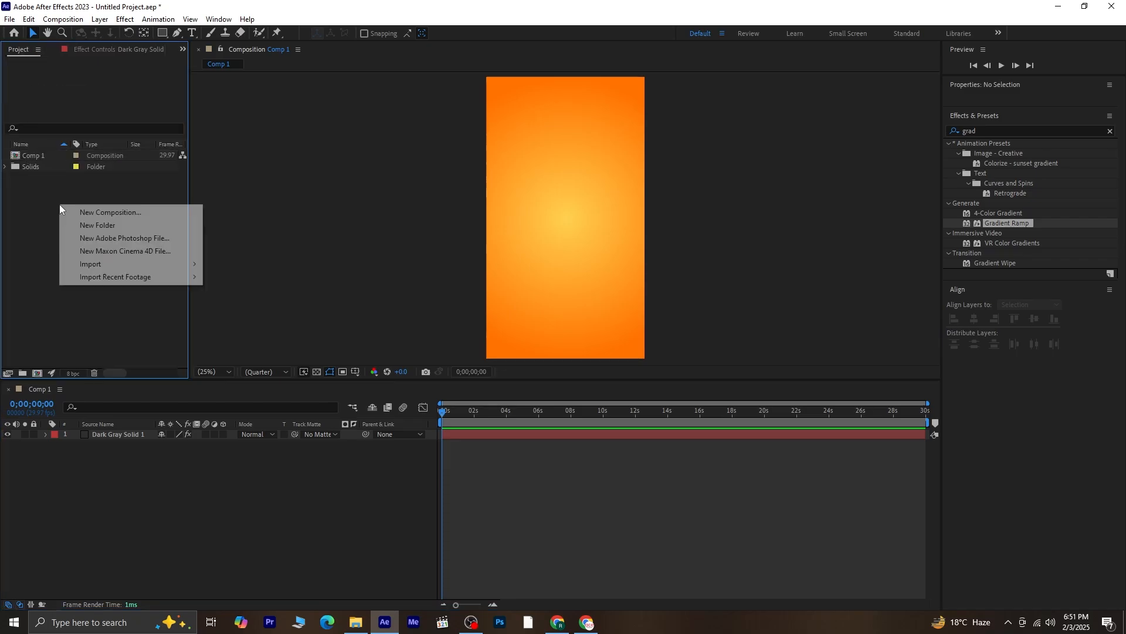
mouse_move(136, 267)
click(242, 264)
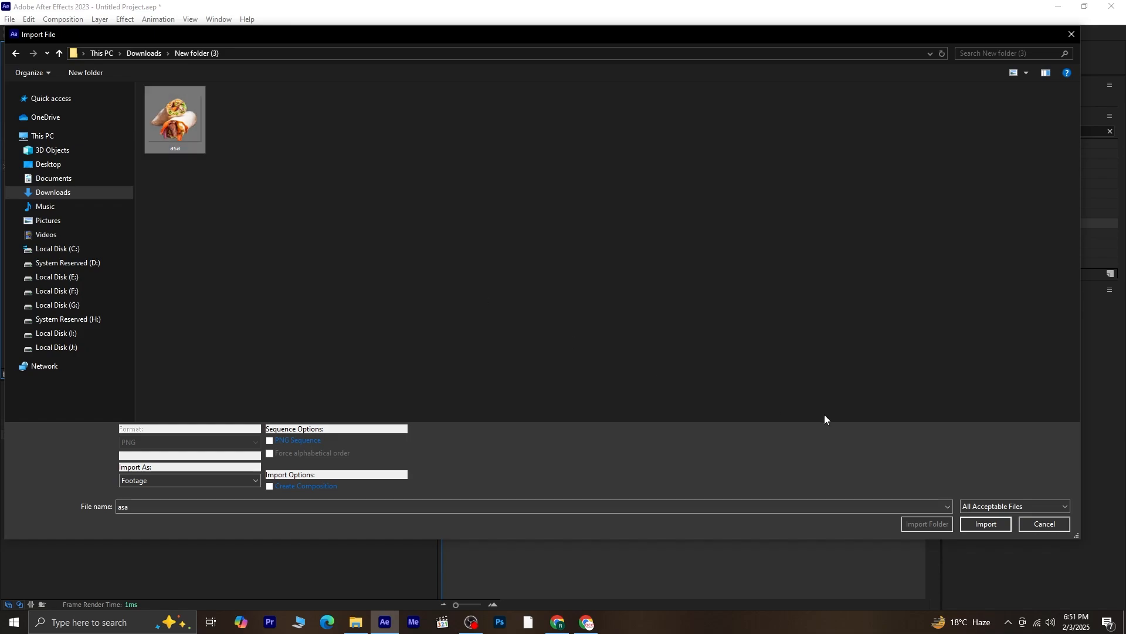
click(979, 526)
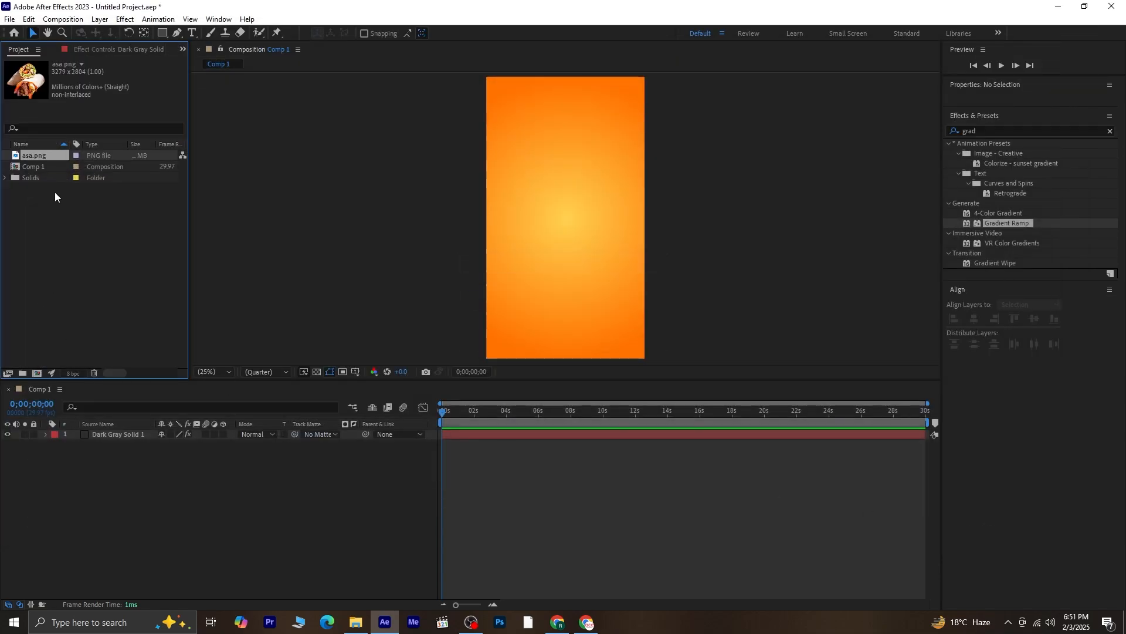
drag(50, 160, 93, 431)
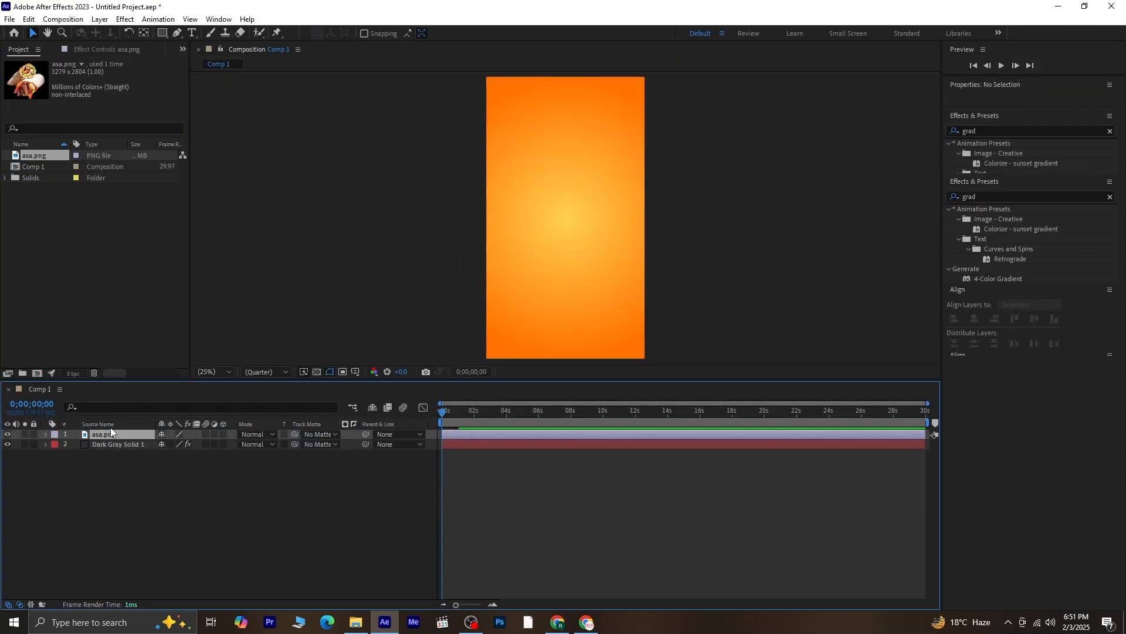
Scale the asa.png layer to 32% and move it lower in the frame, to about 536, 1264
key(s)
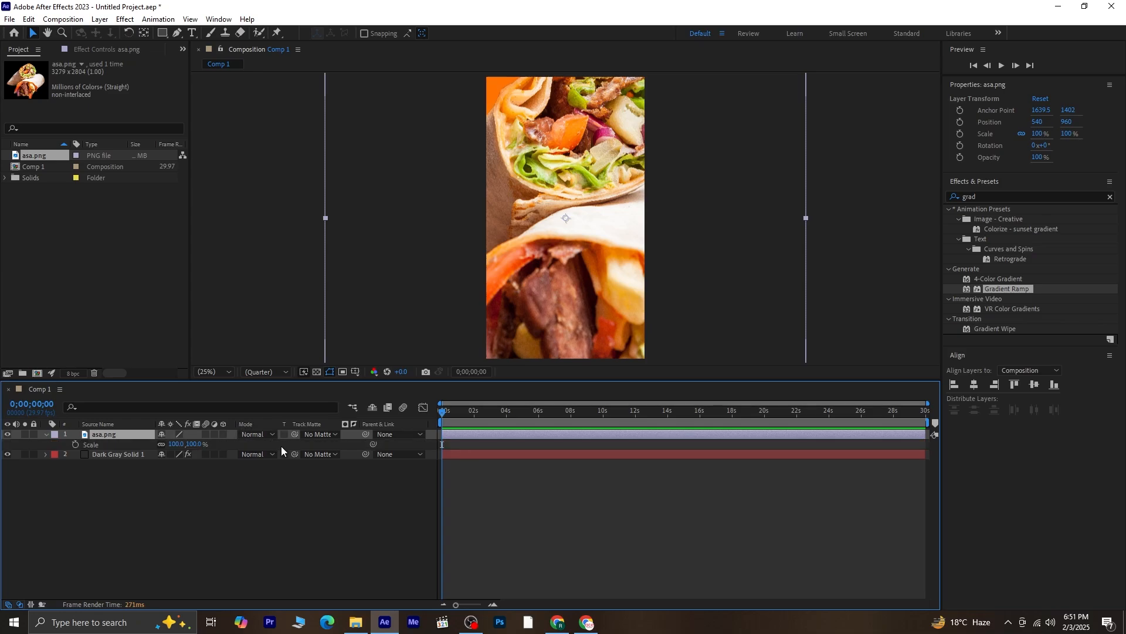
drag(199, 447, 174, 455)
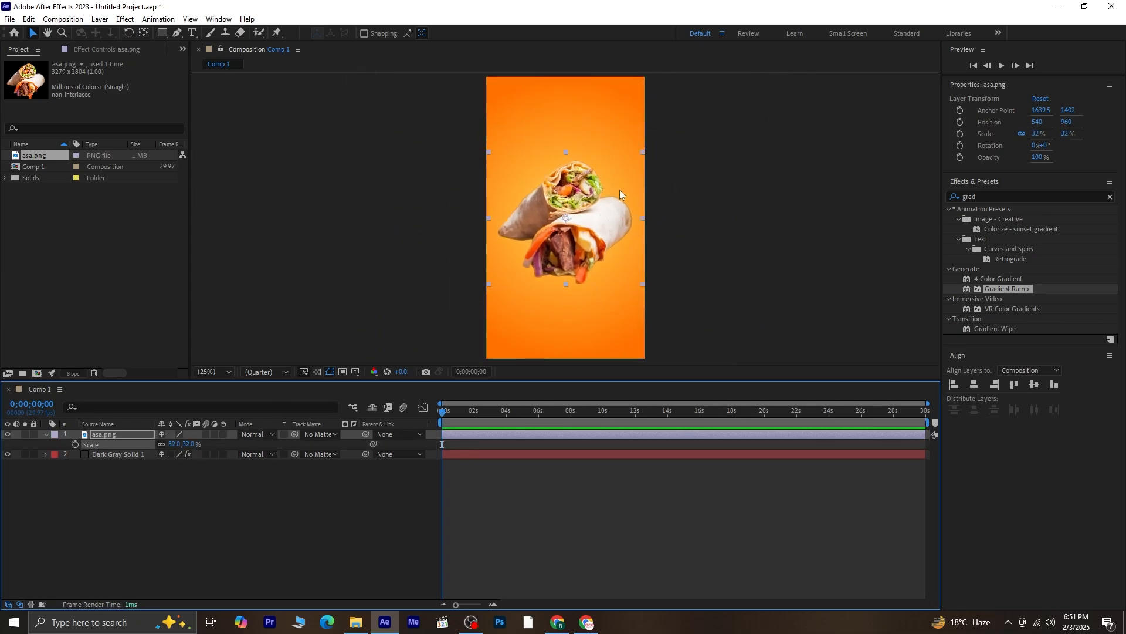
drag(567, 227, 568, 272)
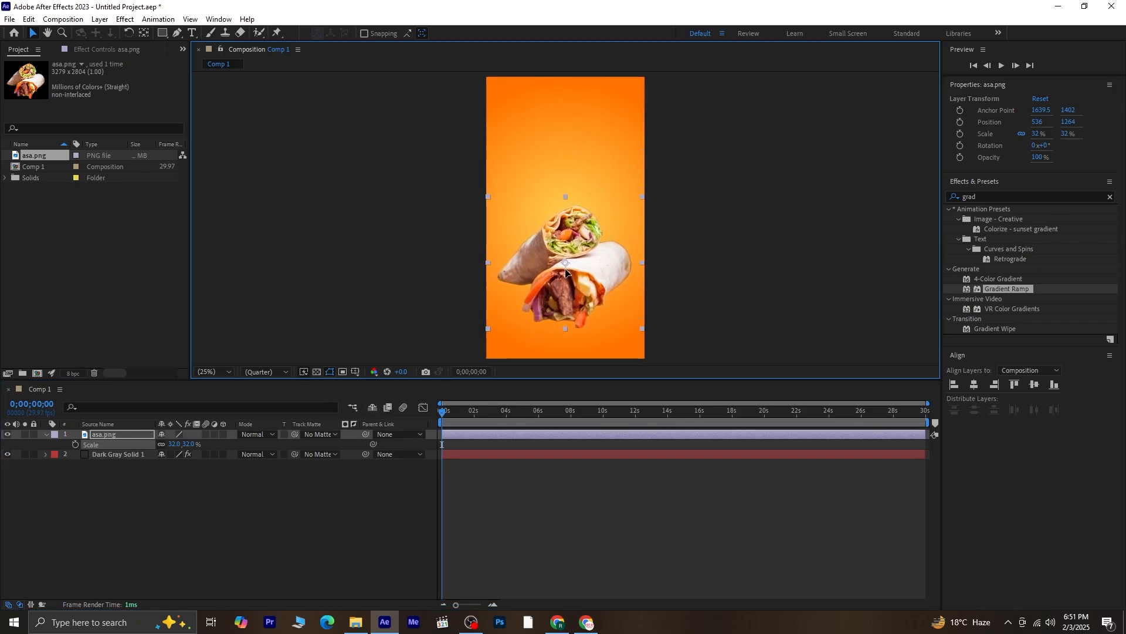
scroll(569, 272, up, 2)
scroll(570, 278, down, 2)
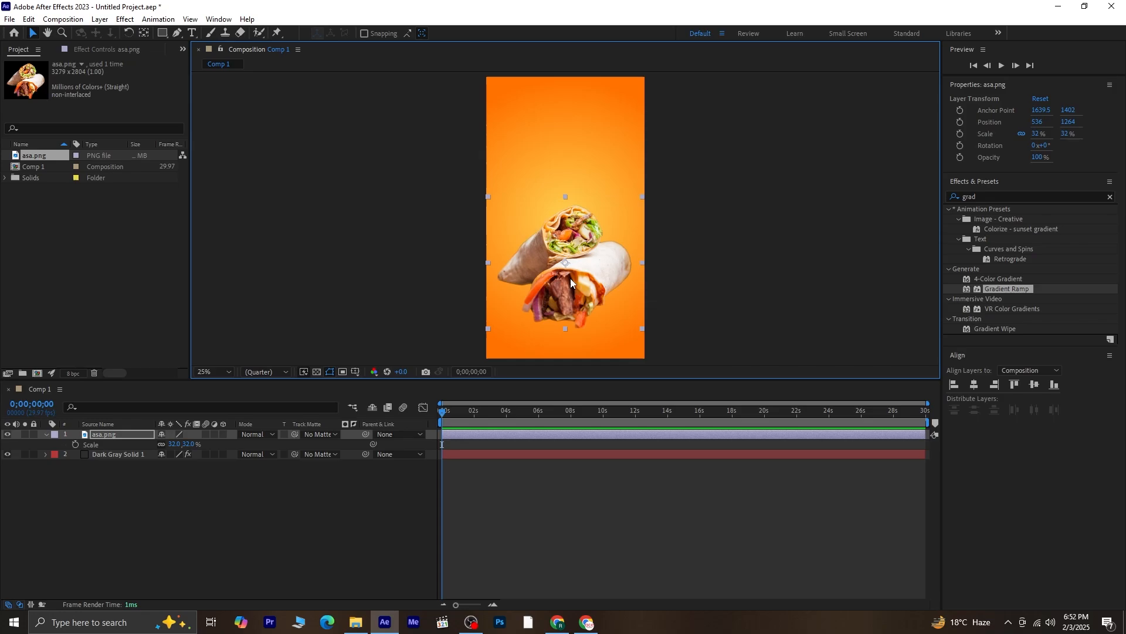
Animate the asa.png position with a keyframe at 0 seconds and a second one at frame 20 with Y at 1080
drag(551, 402, 550, 458)
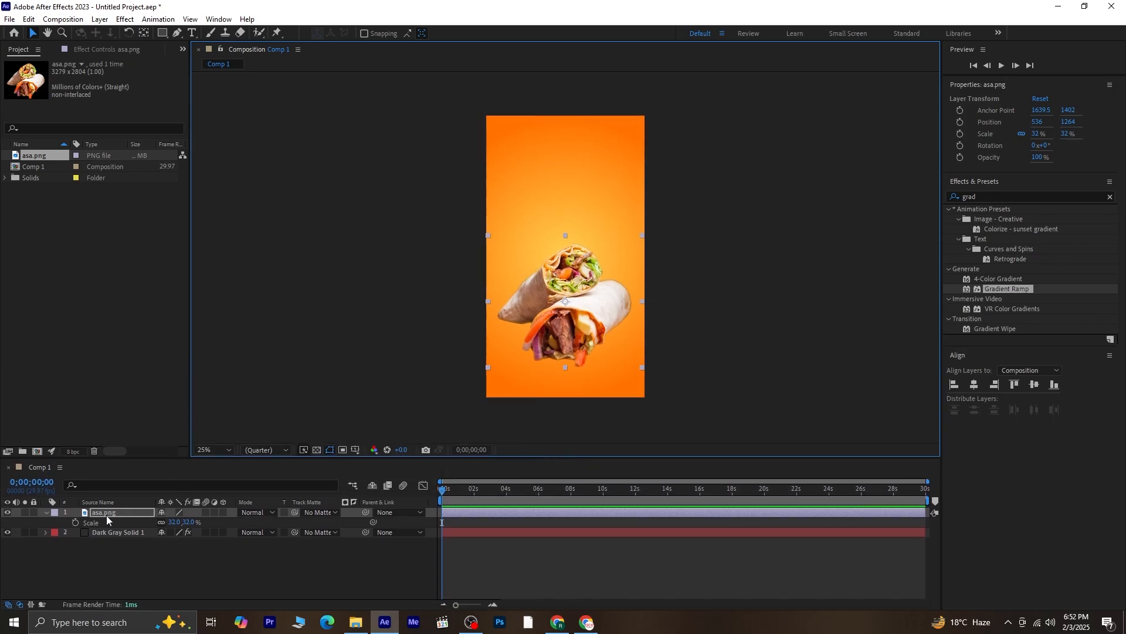
key(p)
click(75, 521)
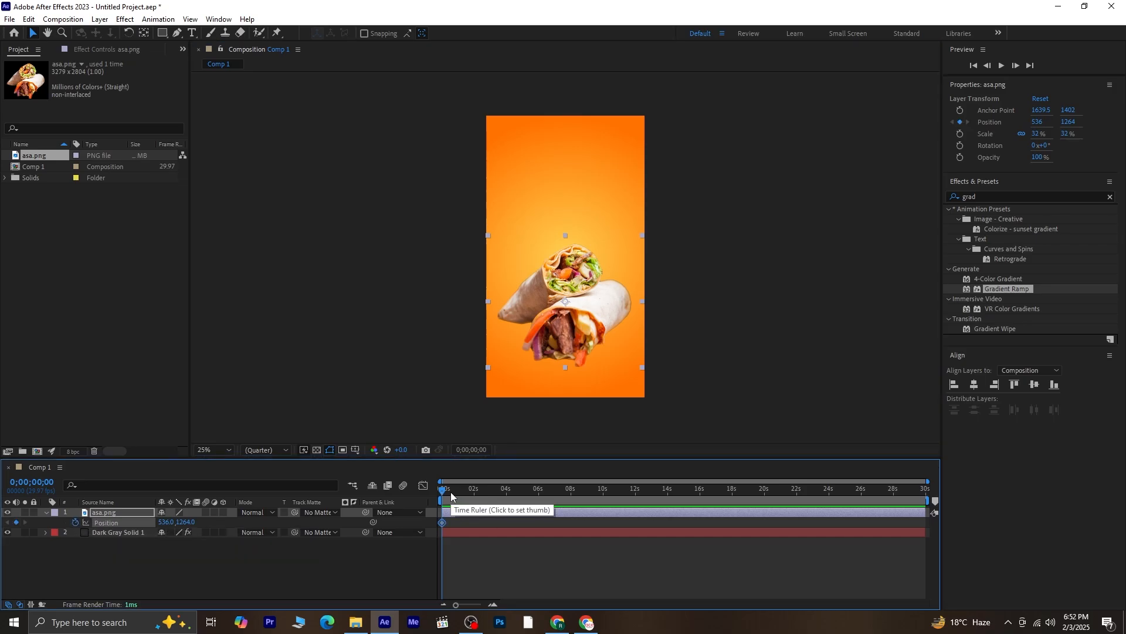
click(451, 496)
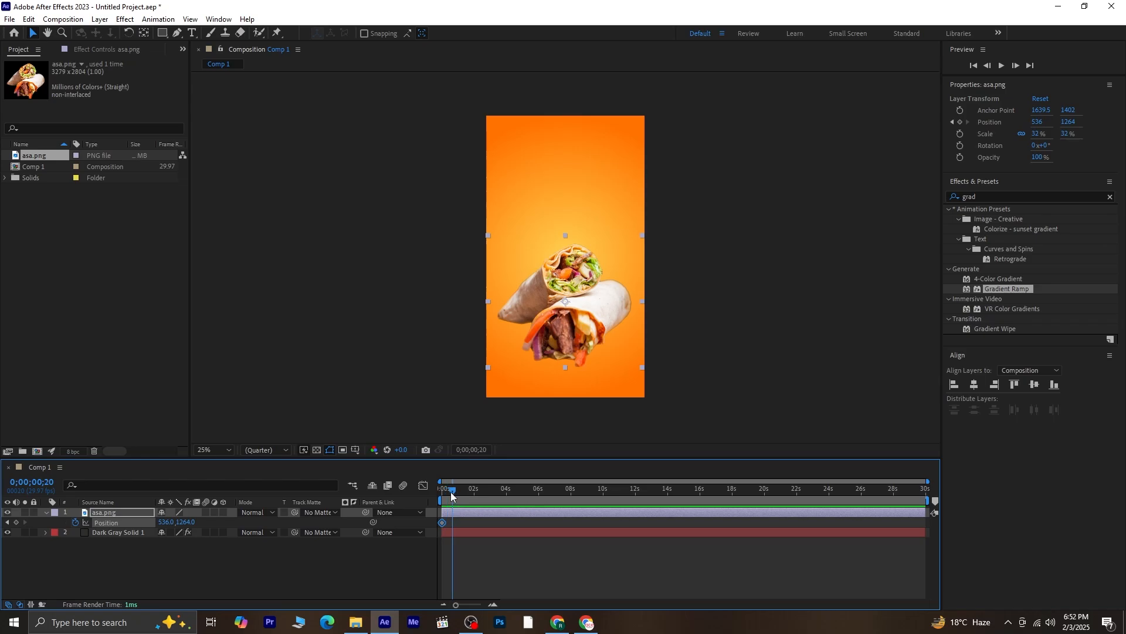
click(186, 522)
drag(186, 523, 71, 537)
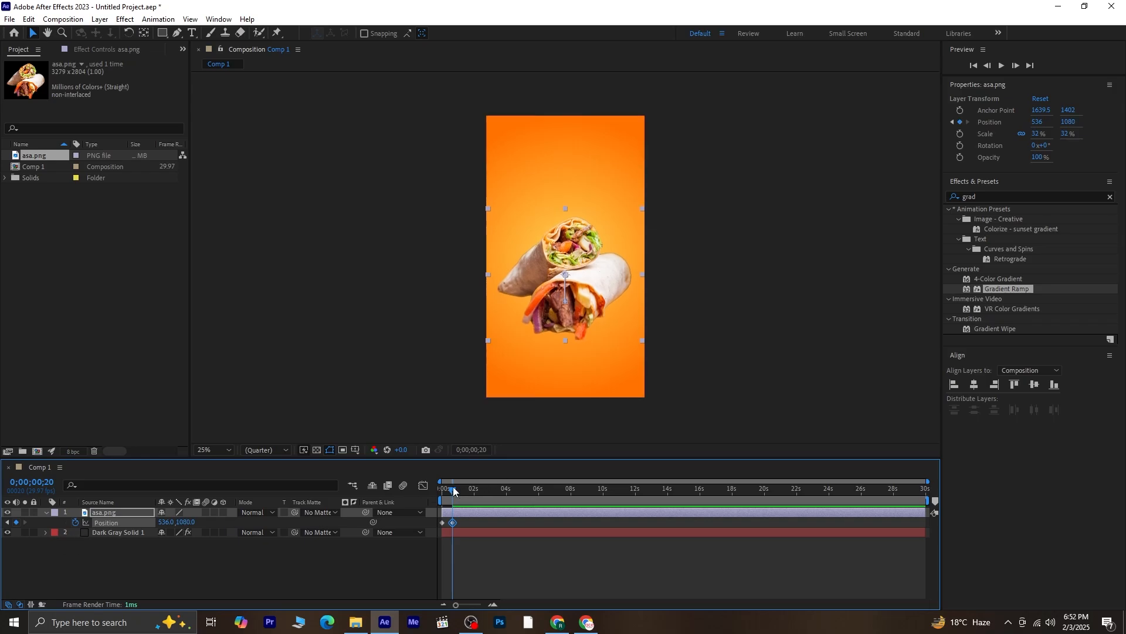
Preview the wrap image's upward movement from the start and return to the first frame
key(Home)
key(space)
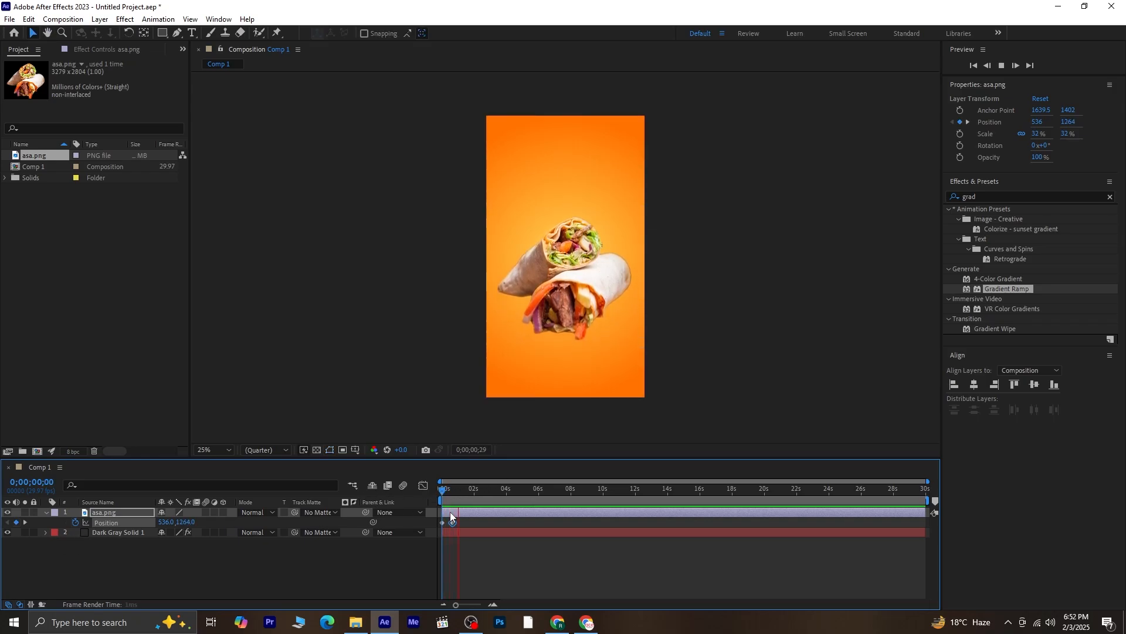
key(space)
drag(468, 488, 420, 501)
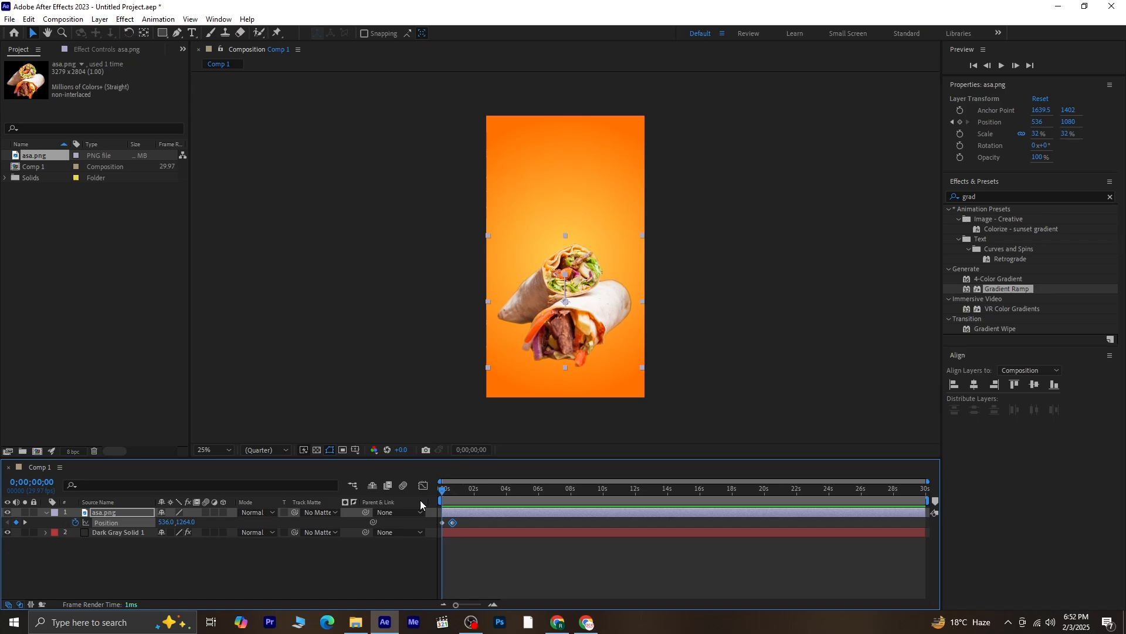
Add the expression loopOut("pingpong") to the asa.png layer's Position property
alt+click(75, 522)
text(loop)
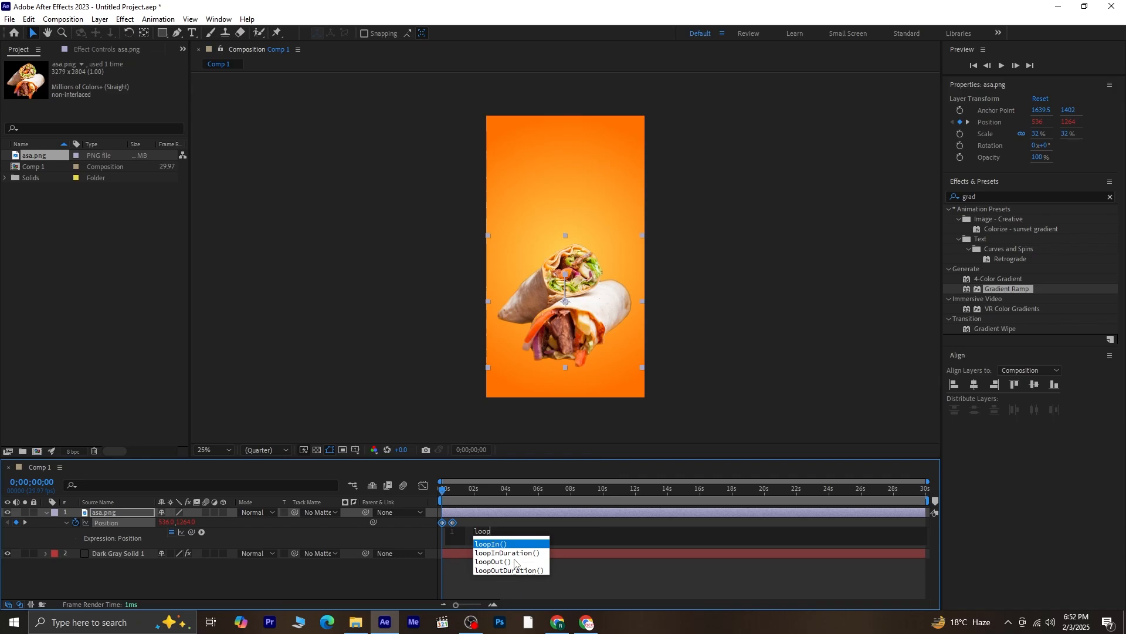
click(512, 562)
text(")
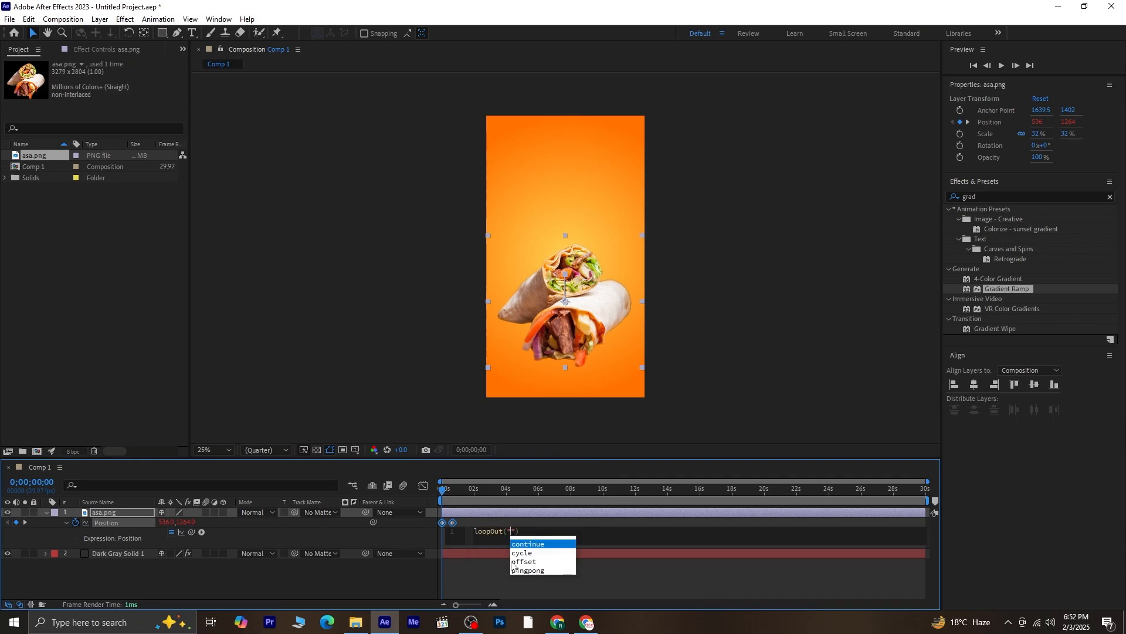
click(542, 570)
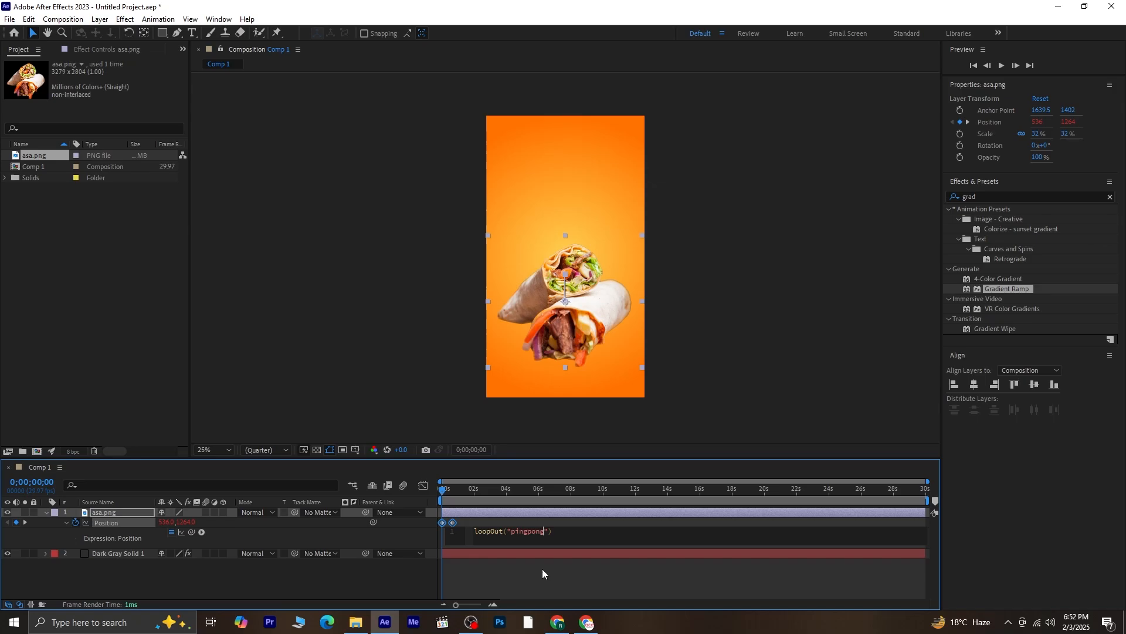
click(543, 572)
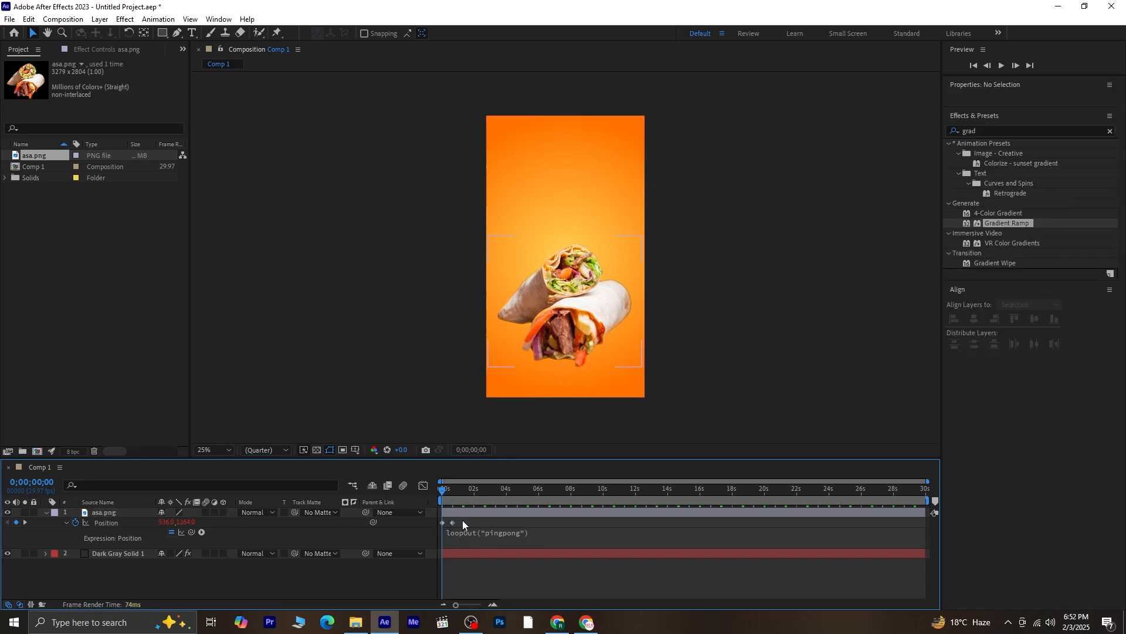
Apply Easy Ease to both asa.png position keyframes and preview the looping motion
drag(463, 520, 436, 525)
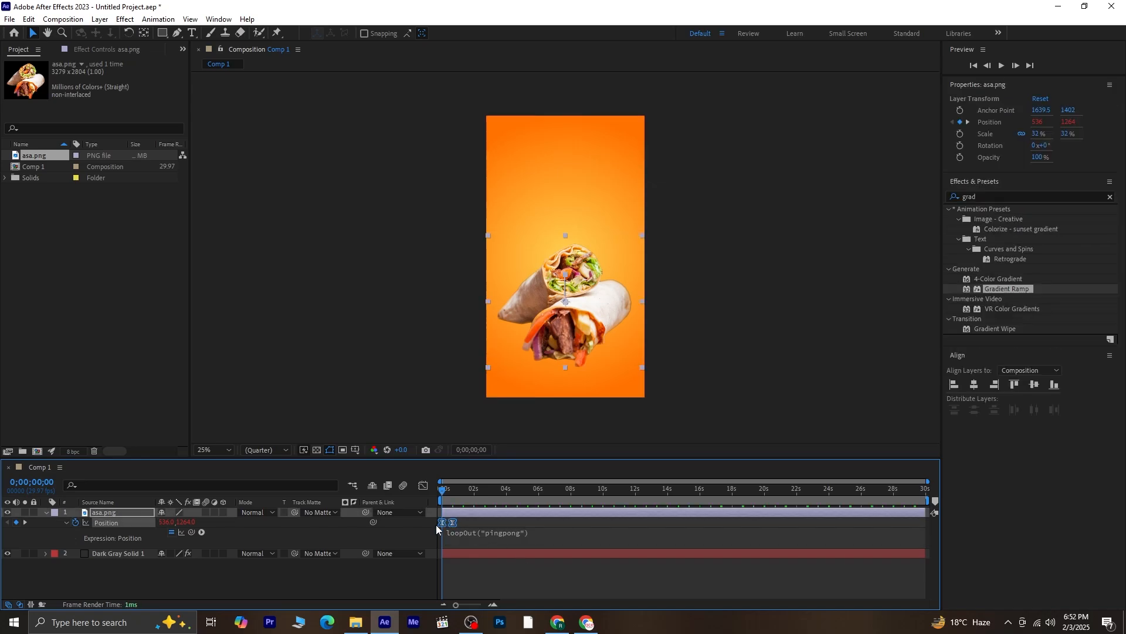
key(equal)
key(equal)
key(space)
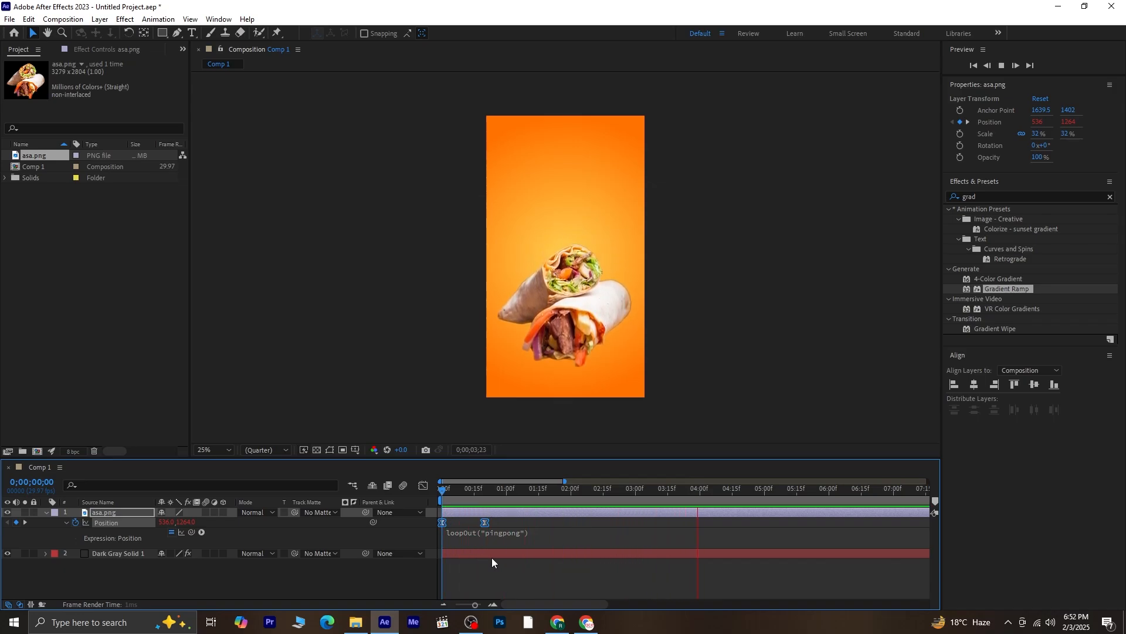
key(space)
Slow the wrap's movement by shifting the second position keyframe to 0;00;01;01, and preview it
drag(485, 523, 509, 523)
key(space)
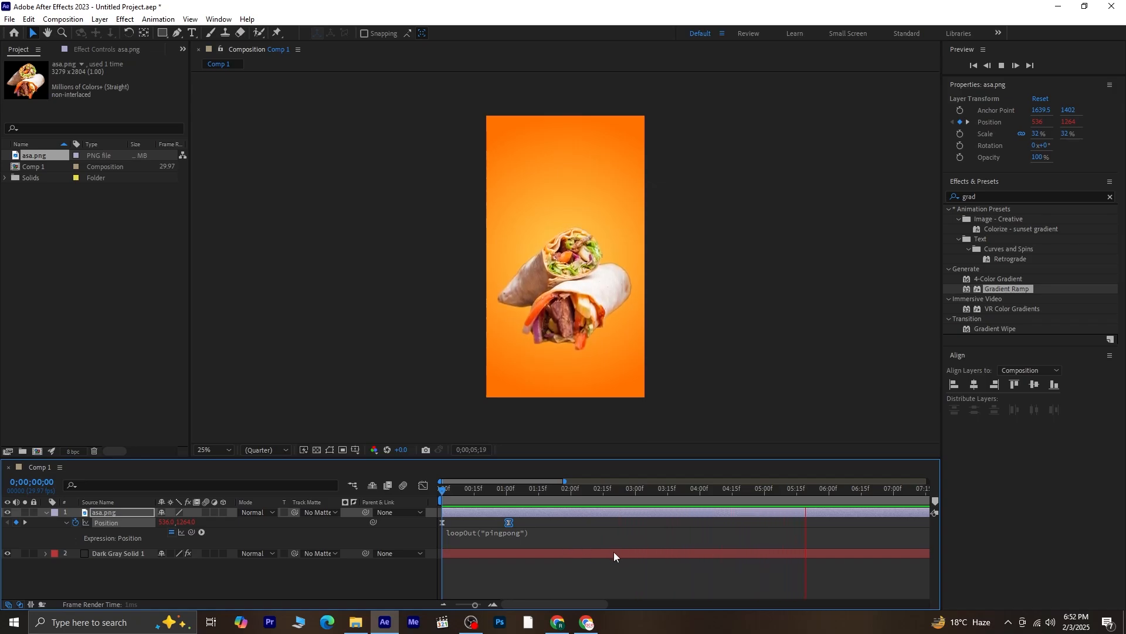
key(space)
Set the second position keyframe's Y value to about 1133 and preview the shorter movement from the start
click(7, 523)
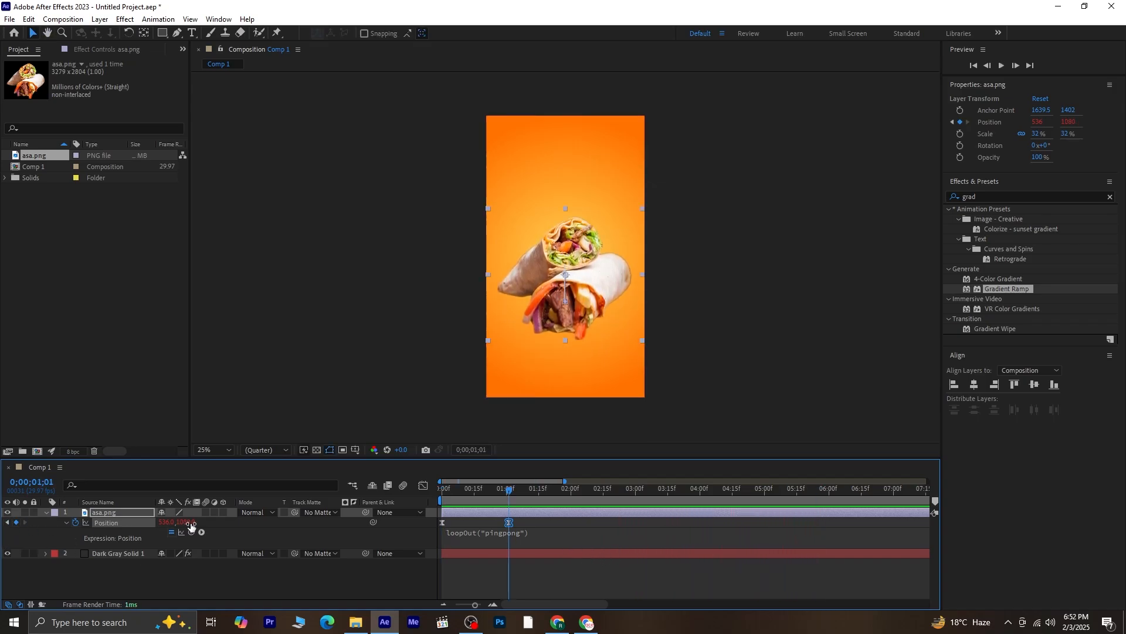
drag(187, 521, 209, 519)
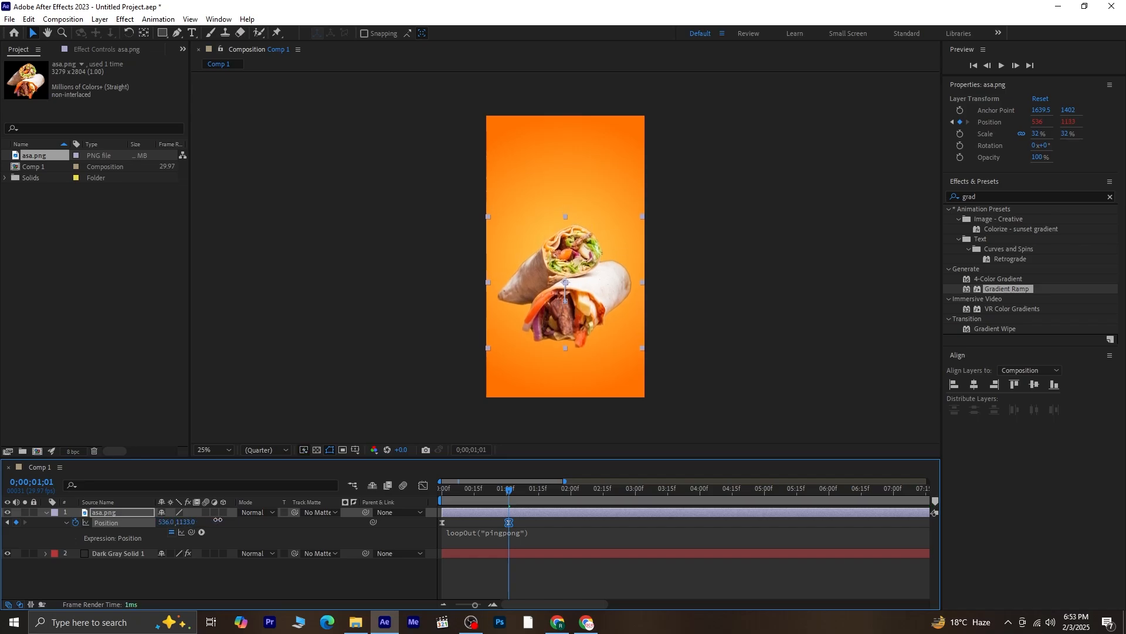
drag(509, 491, 442, 496)
key(space)
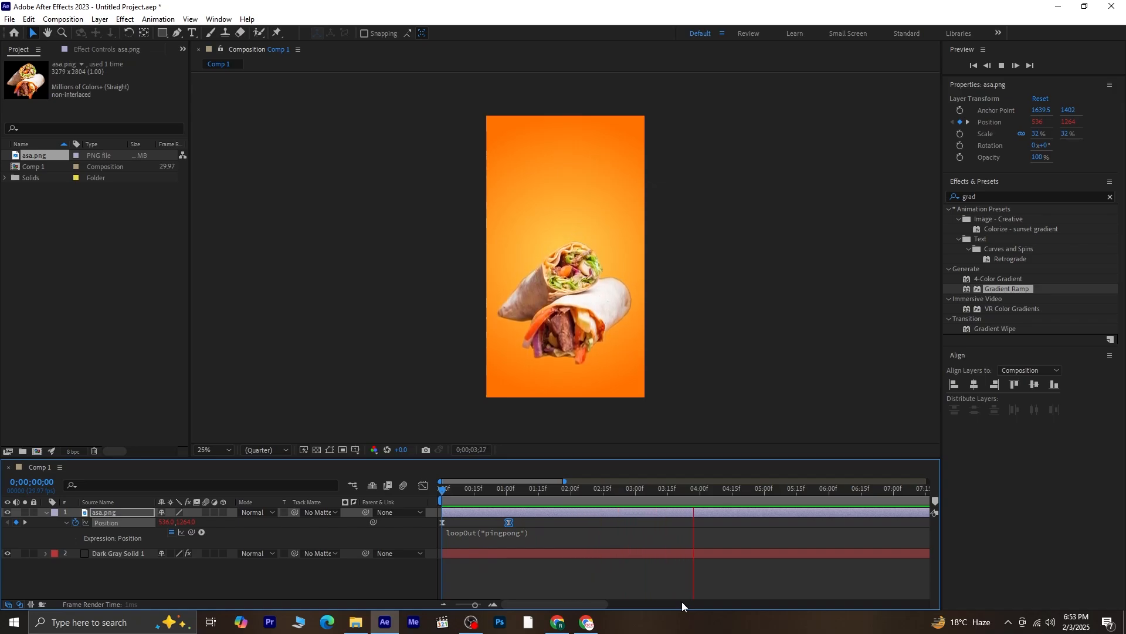
key(space)
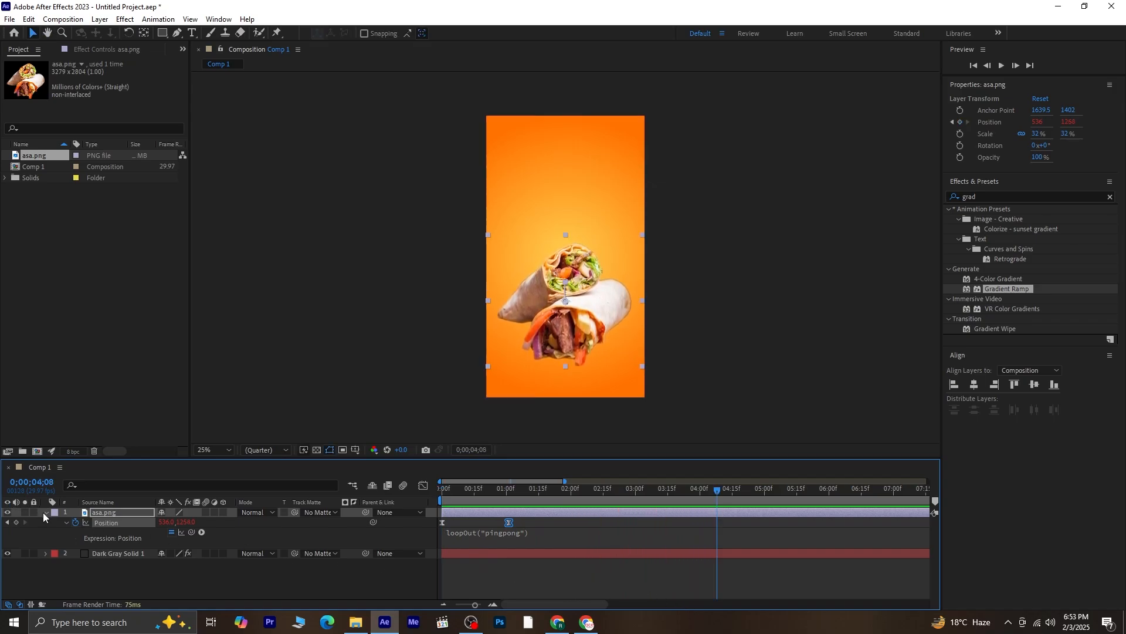
Import the steam green screen video and place it above the asa.png layer in the composition
click(45, 512)
click(97, 539)
drag(718, 494, 442, 493)
right_click(67, 221)
mouse_move(117, 282)
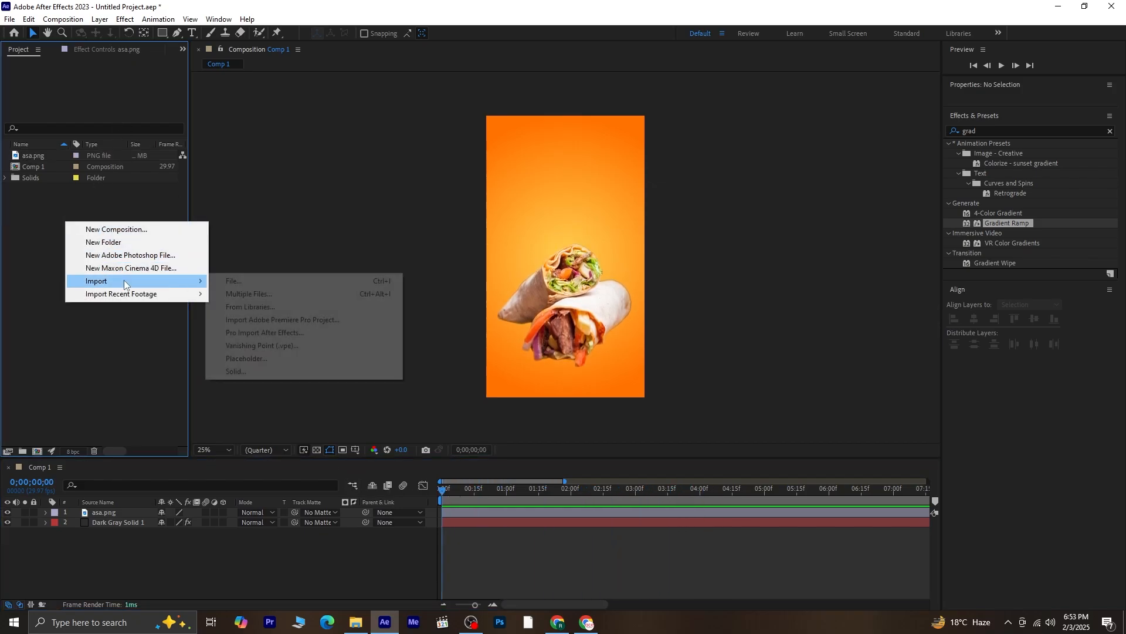
click(229, 283)
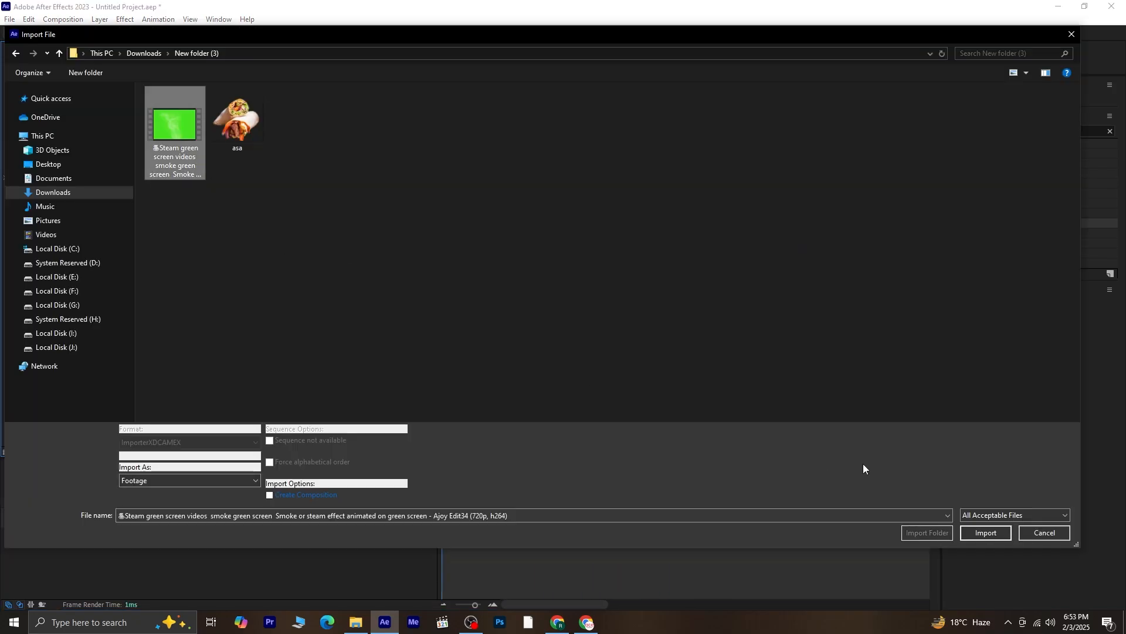
click(985, 533)
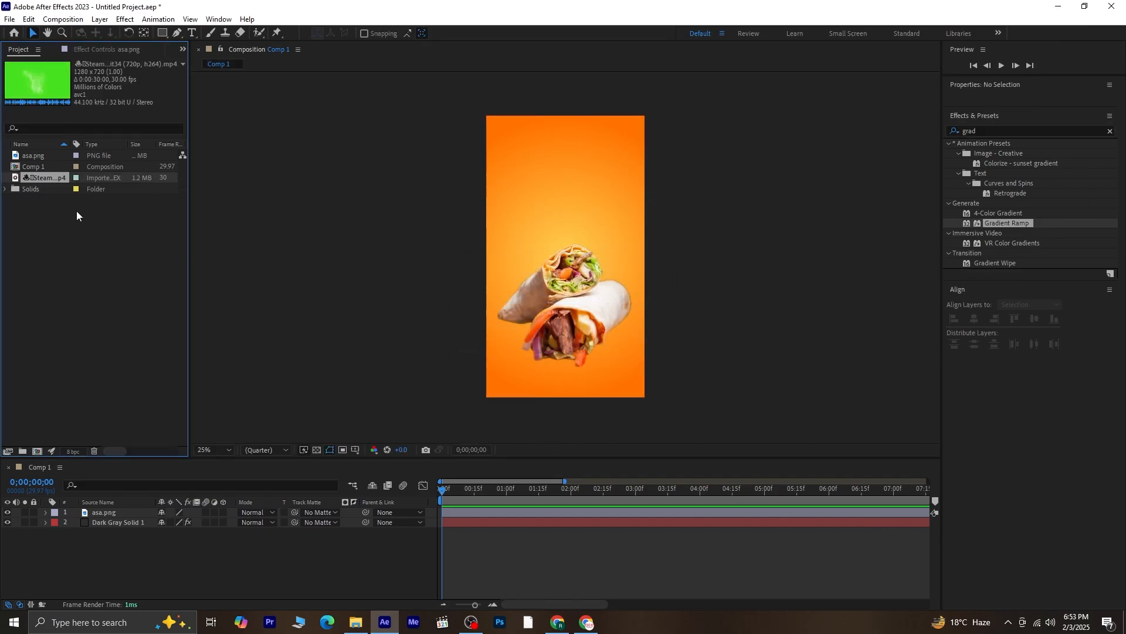
drag(44, 177, 108, 513)
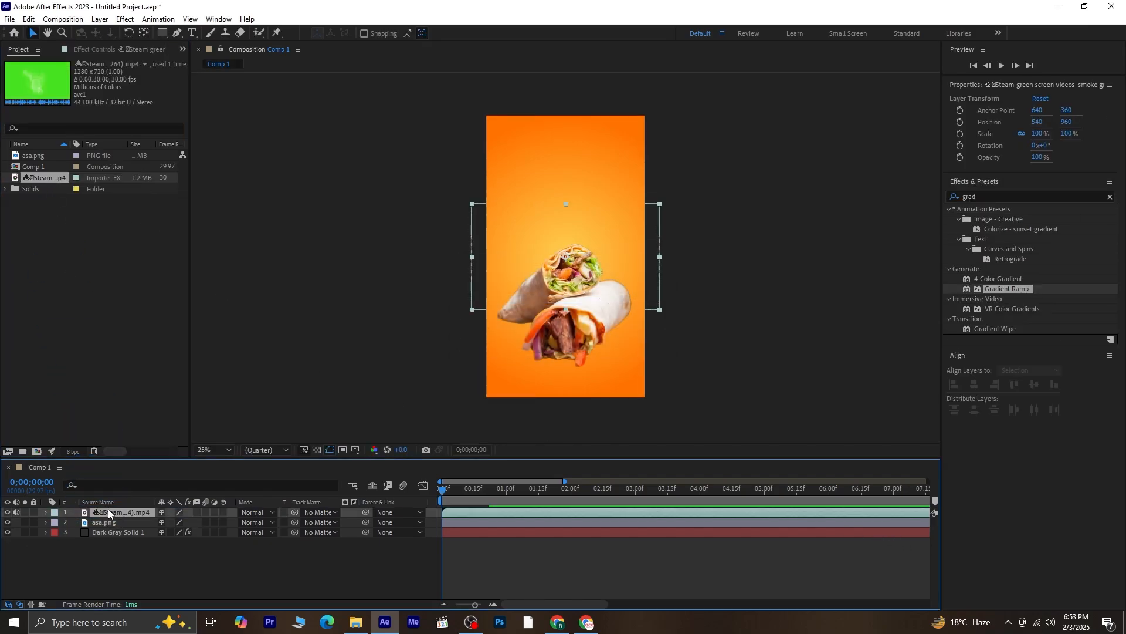
Scale the steam video layer down to 78%
key(s)
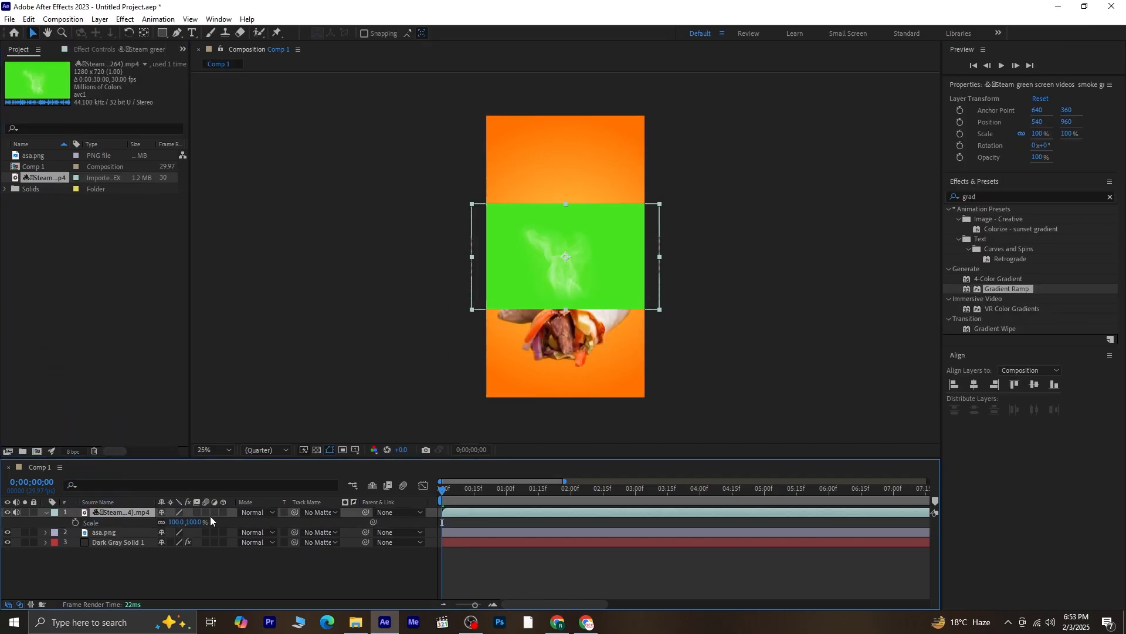
drag(176, 522, 158, 522)
key(period)
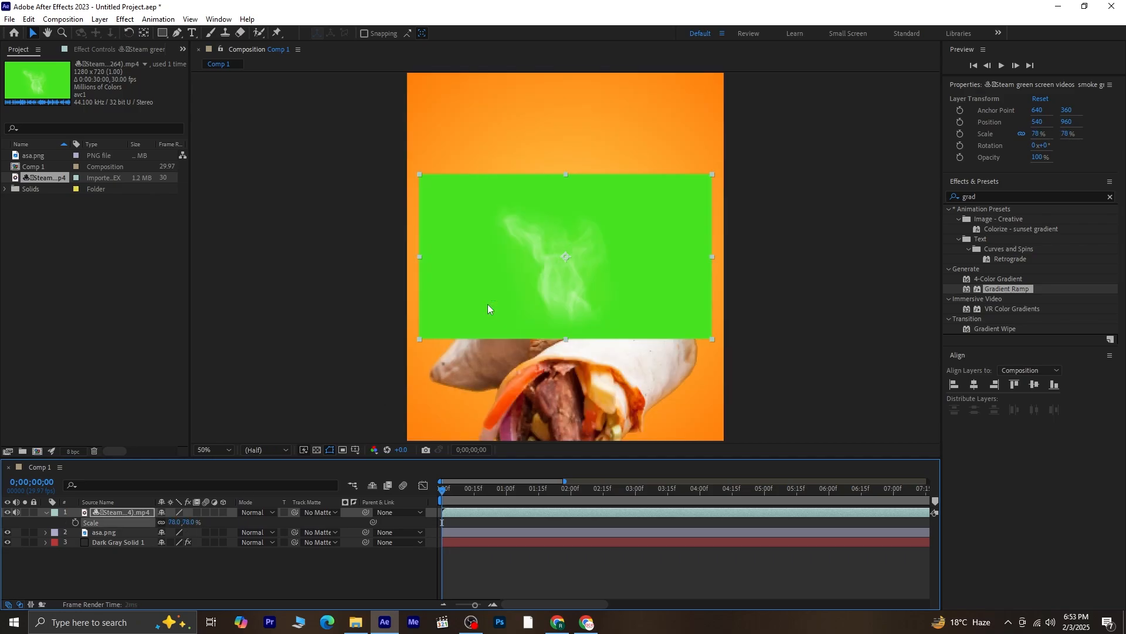
Apply Keylight (1.2) to the steam video and sample its green background as the screen colour
click(125, 18)
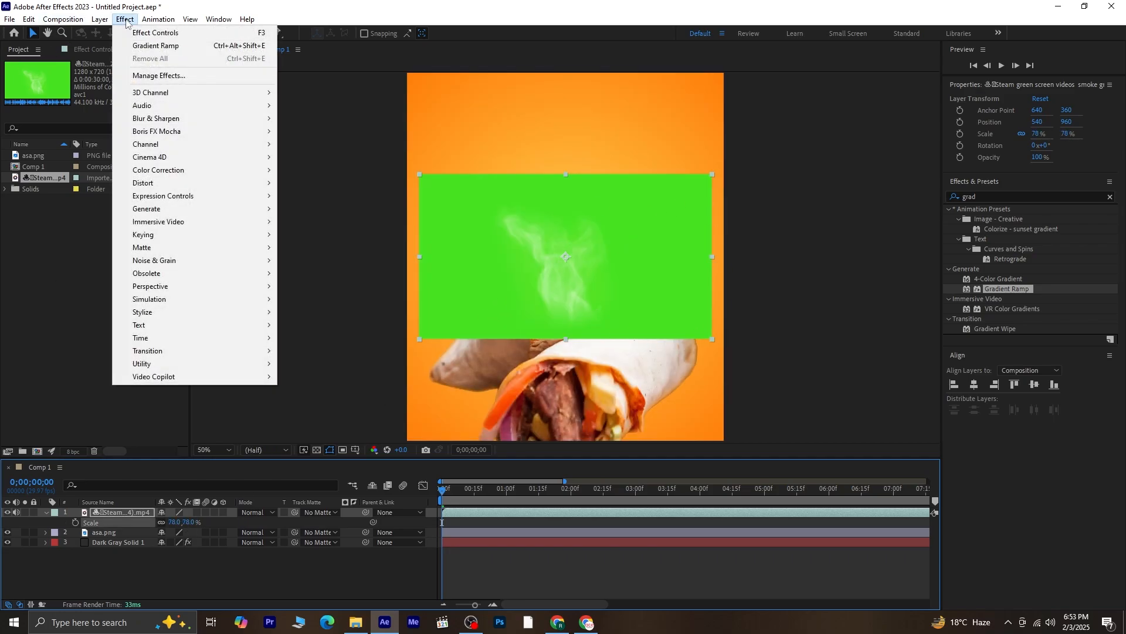
mouse_move(203, 237)
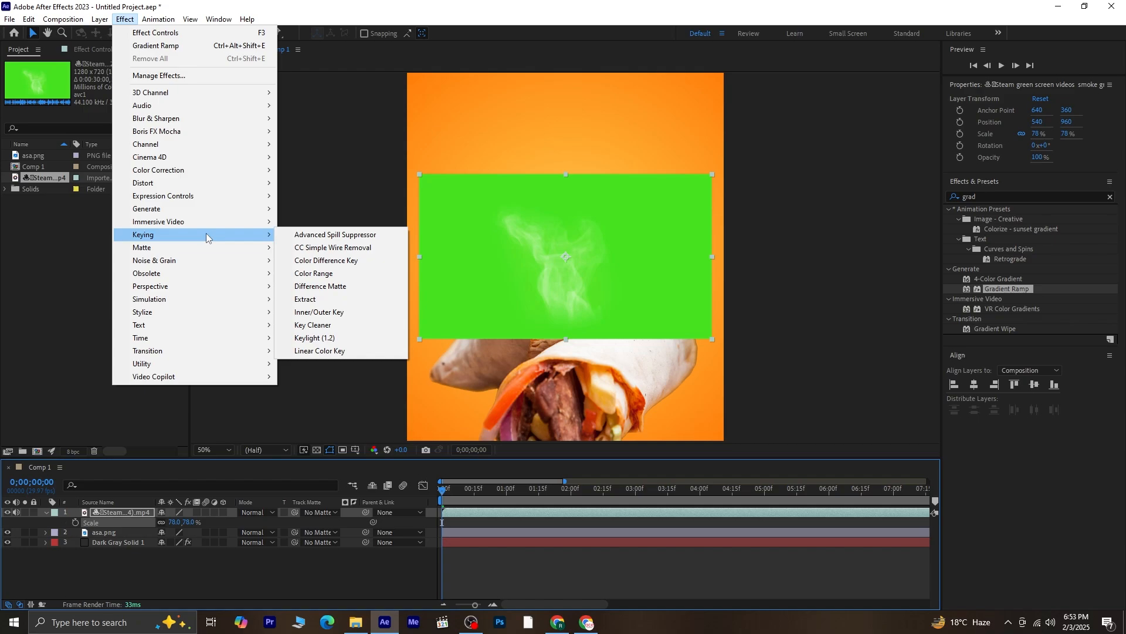
click(316, 338)
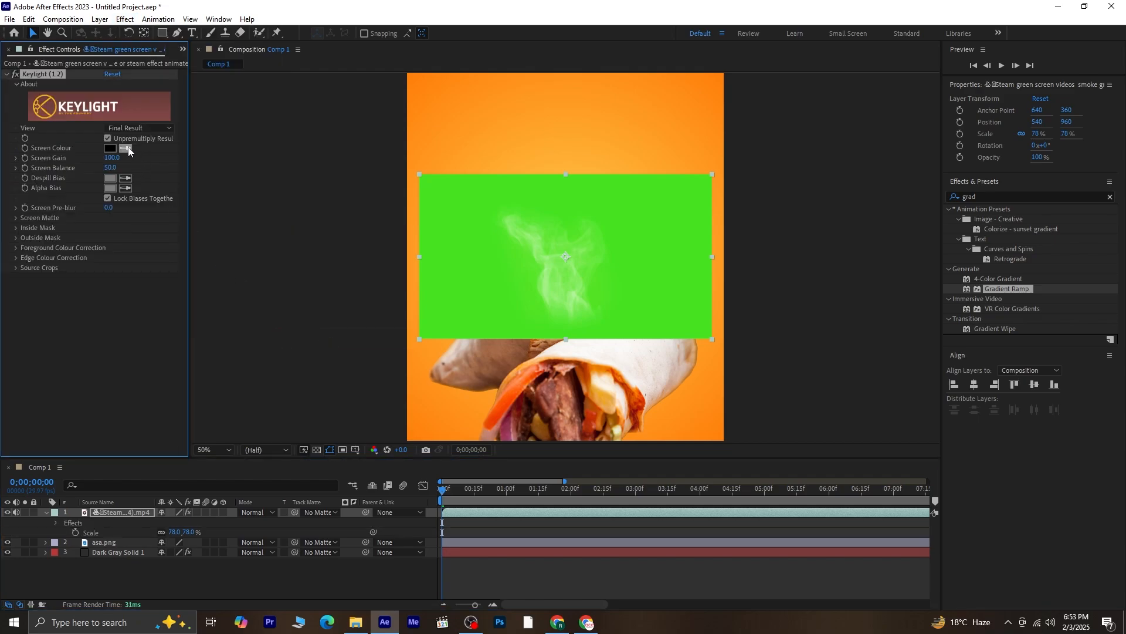
click(126, 148)
click(453, 212)
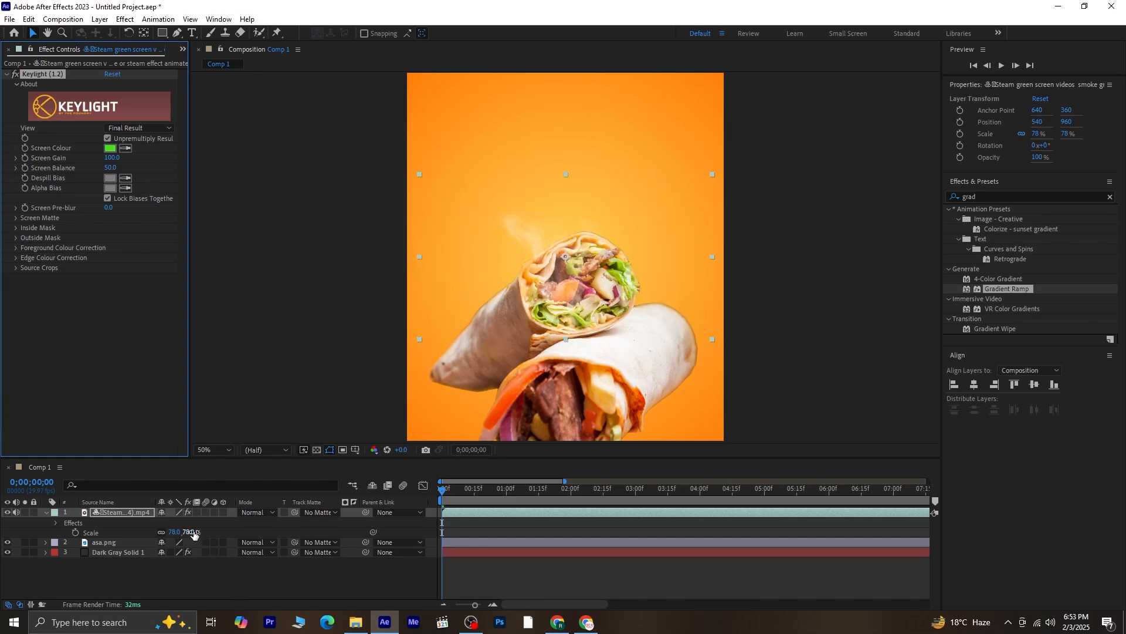
Scale the steam layer to 117% and move it up above the wrap, to about 548, 702
drag(181, 531, 212, 531)
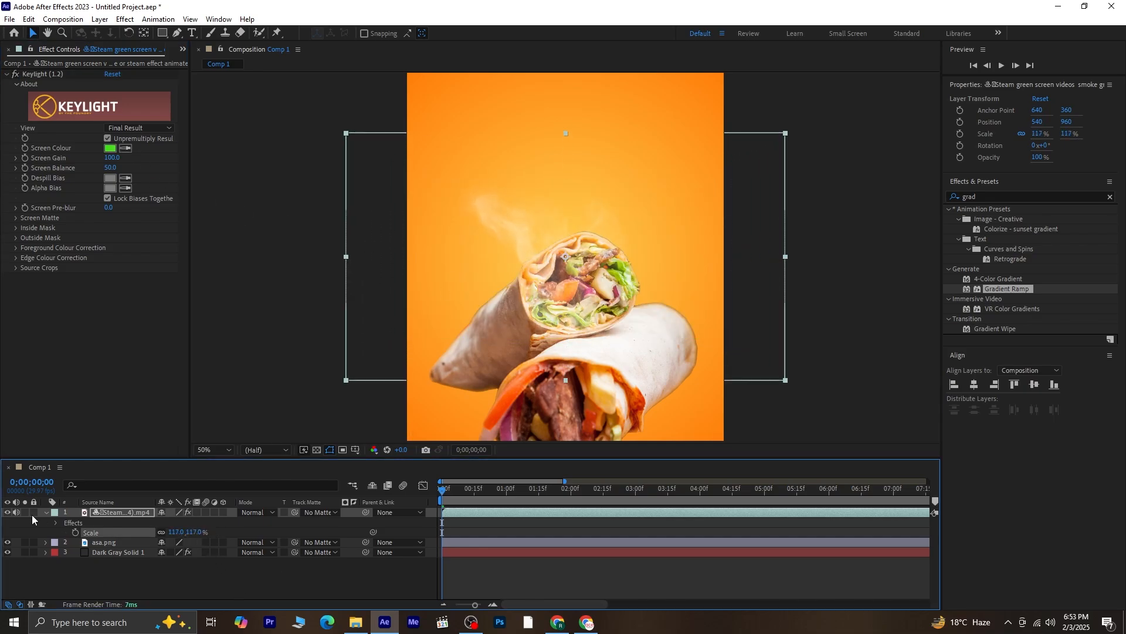
key(s)
drag(531, 269, 532, 192)
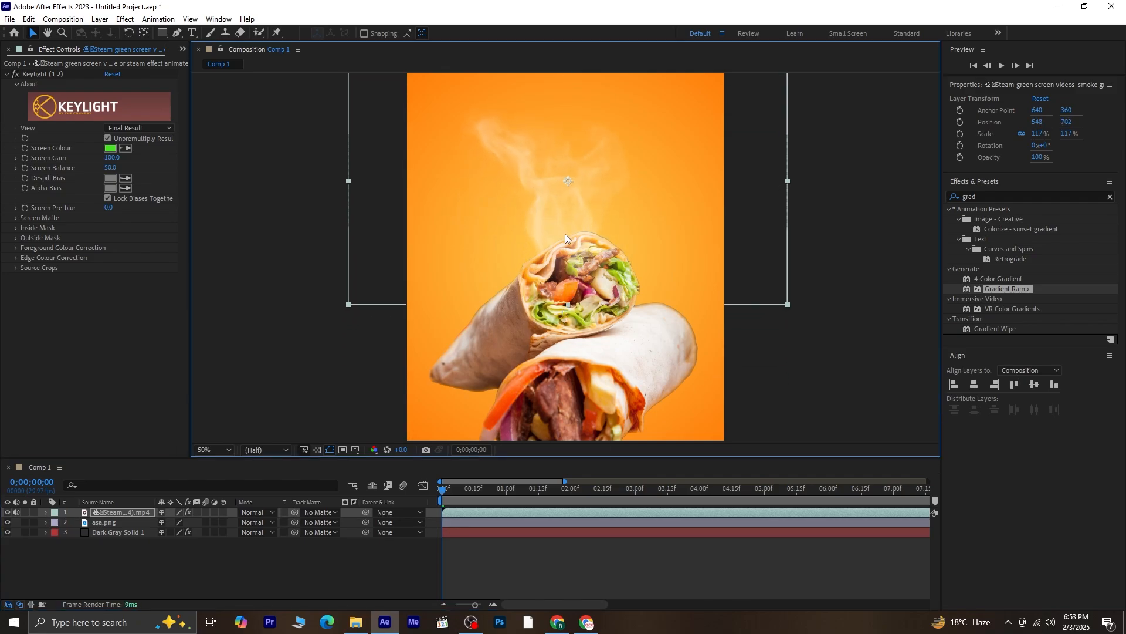
key(comma)
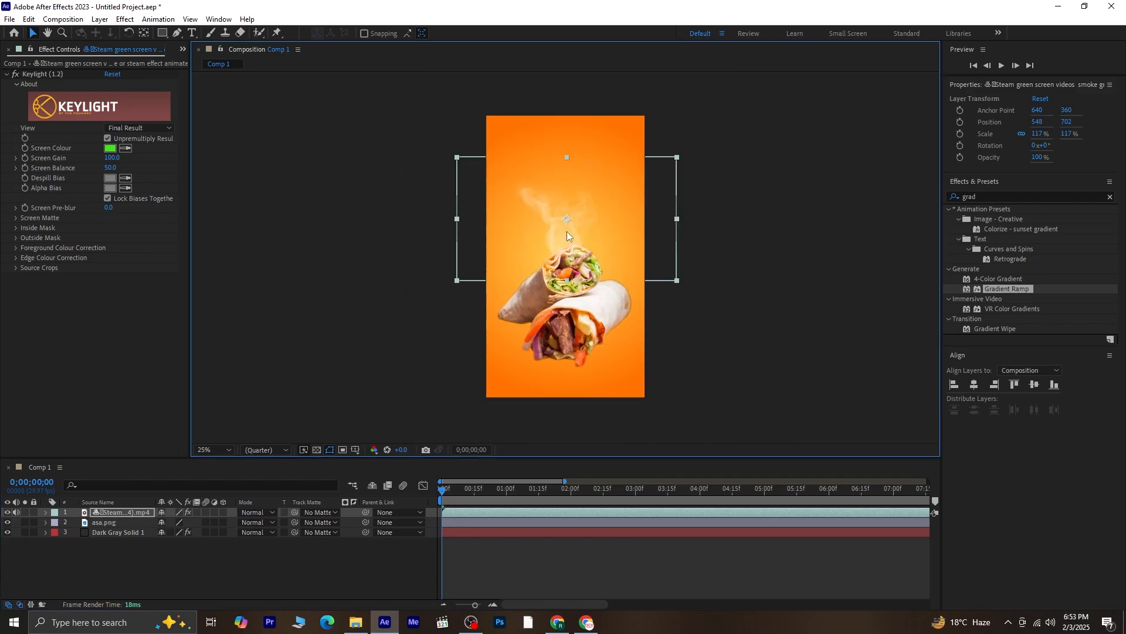
Duplicate the steam layer, rotate the copy about 16.7°, and position it over the wraps at about 484, 1110
key(ctrl+d)
drag(564, 250, 553, 338)
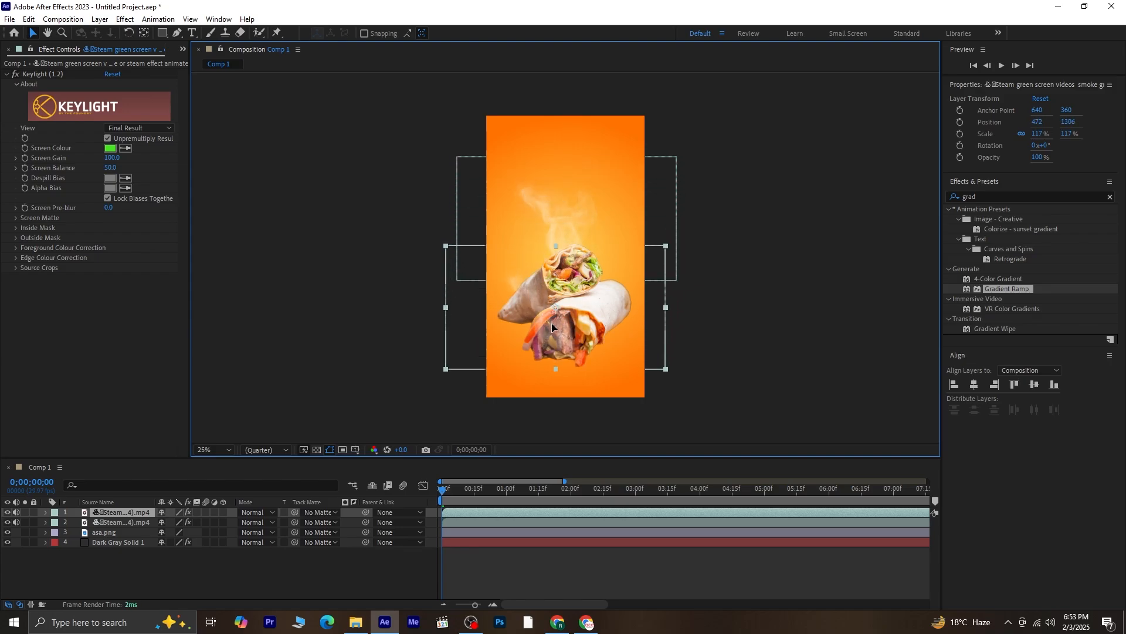
click(128, 33)
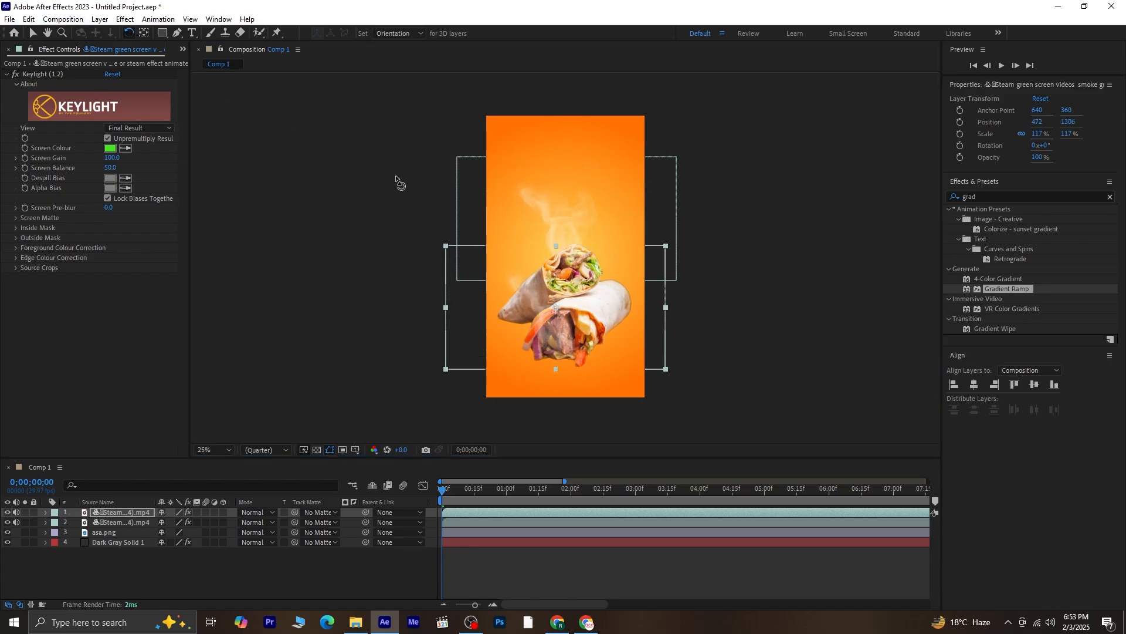
drag(627, 308, 620, 323)
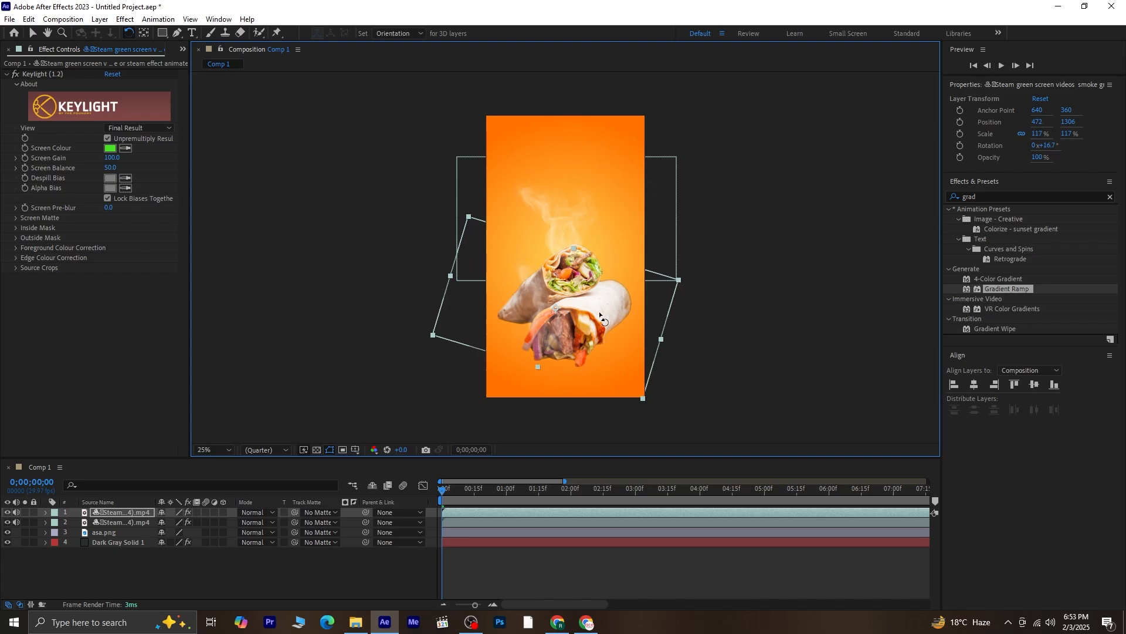
key(v)
drag(550, 323, 552, 315)
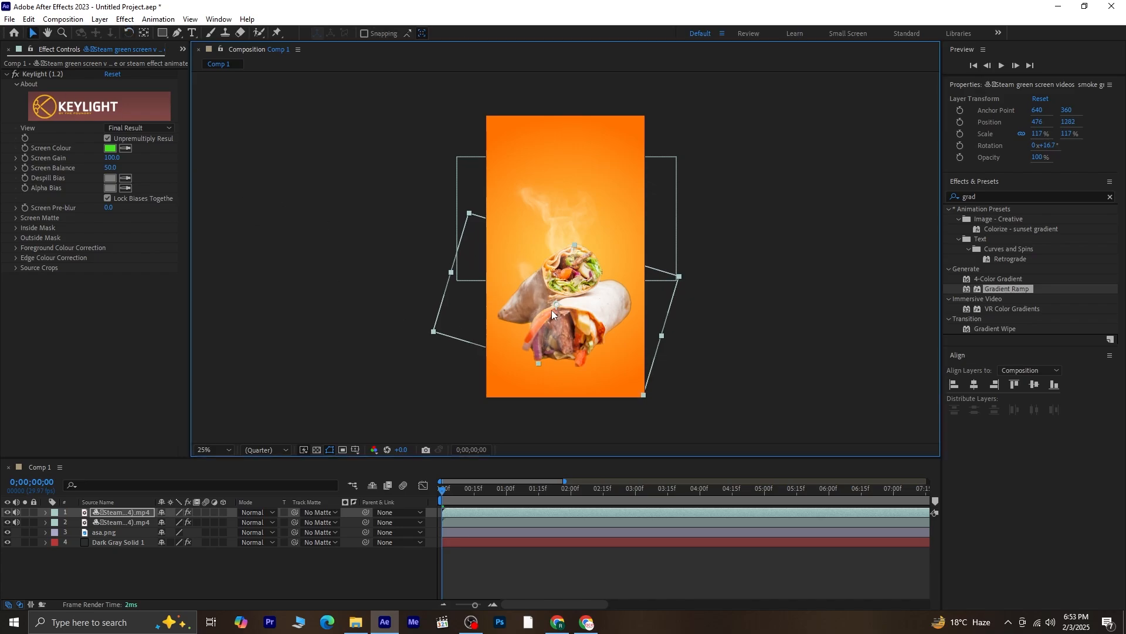
Preview the steam over the moving wrap and return to the first frame
key(space)
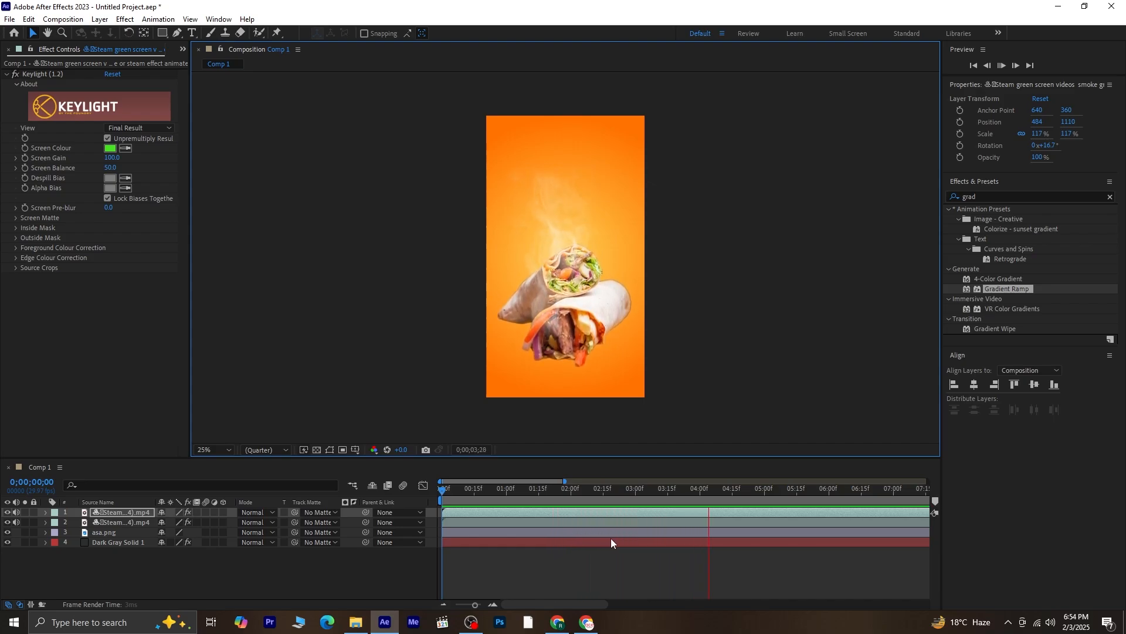
key(space)
drag(736, 489, 422, 515)
Add a text layer reading "Flavors You’ll Never Forget" above the steam
click(316, 575)
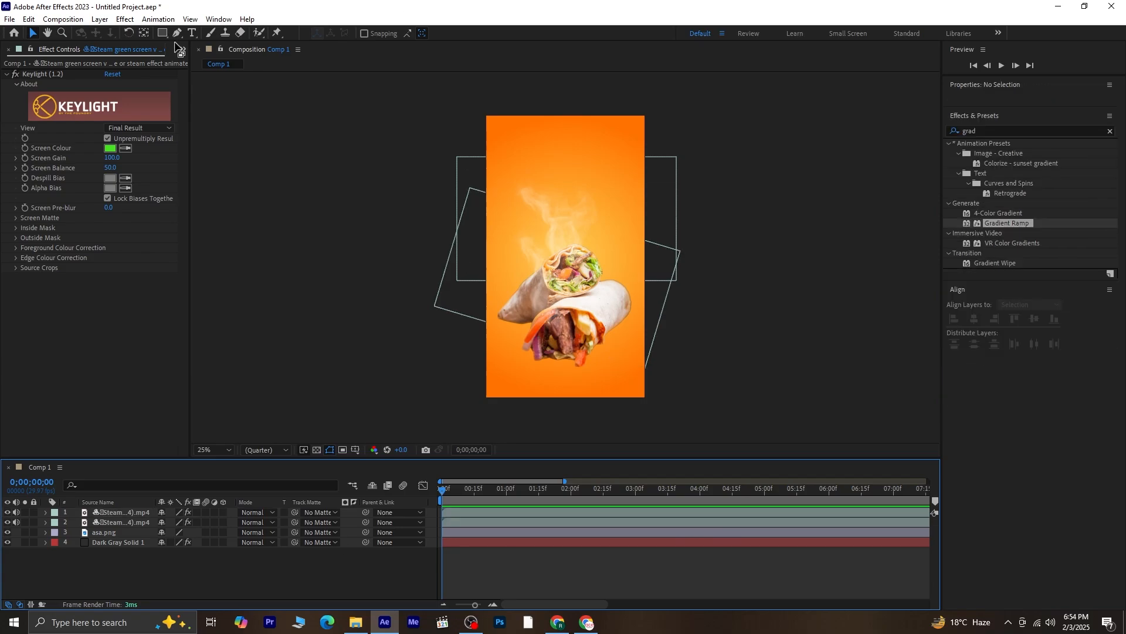
click(192, 33)
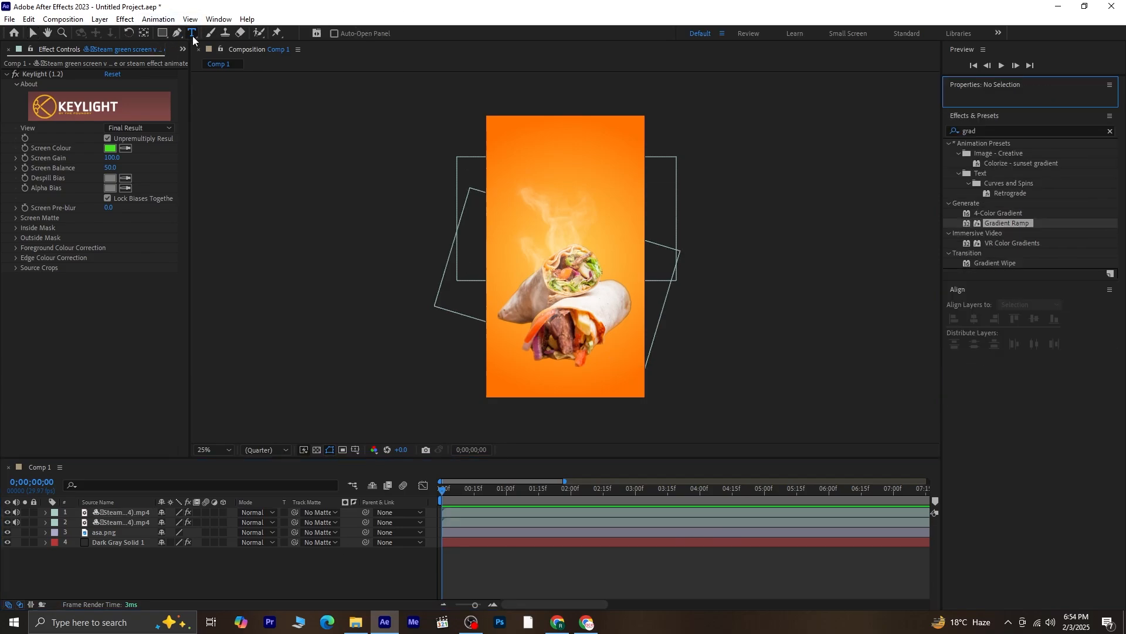
click(517, 183)
text(Flavors You’ll Never Forget)
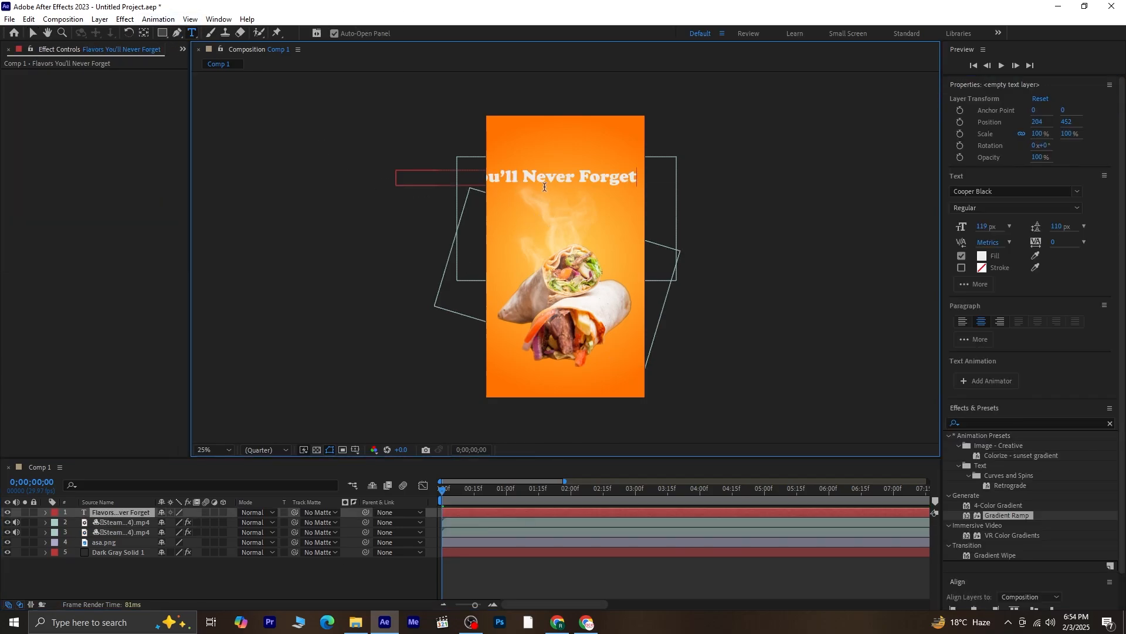
Move the headline to about 308, 448 and break it into two lines after "You’ll"
click(32, 33)
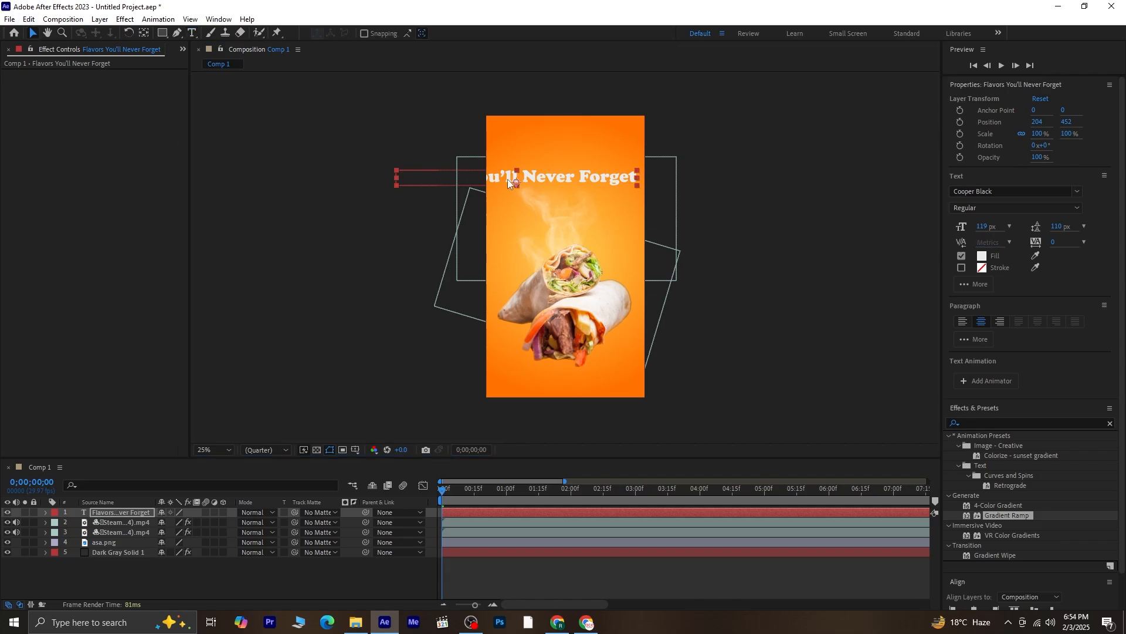
drag(518, 180, 534, 179)
click(192, 33)
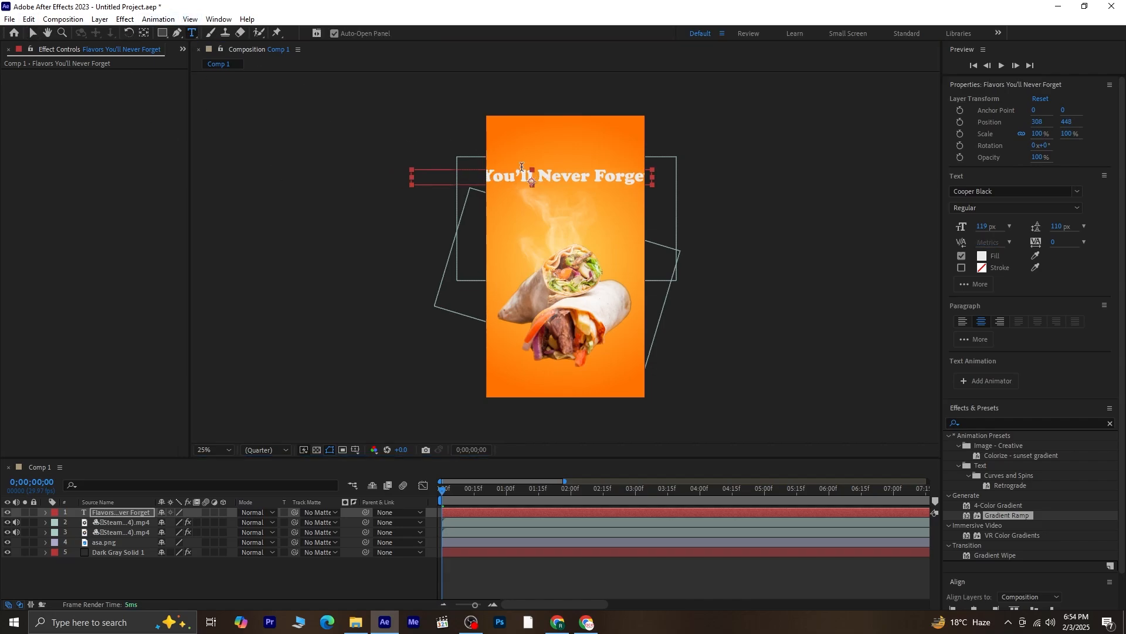
click(540, 182)
key(Return)
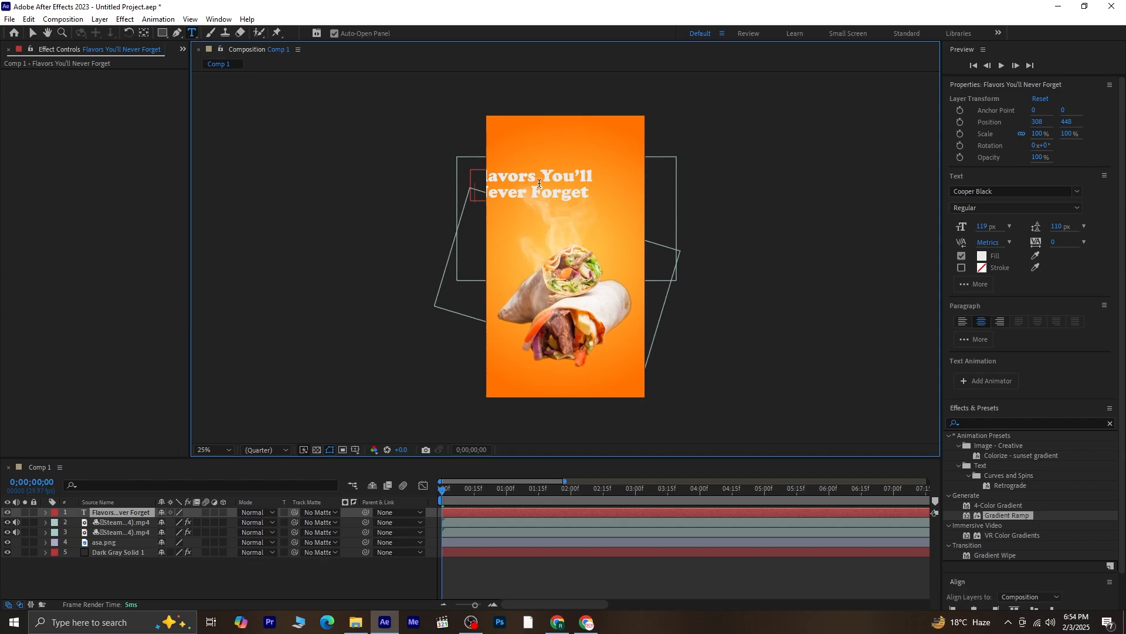
Set the headline's font size to 121 px and centre it horizontally above the wraps at about 539.8, 524
click(33, 33)
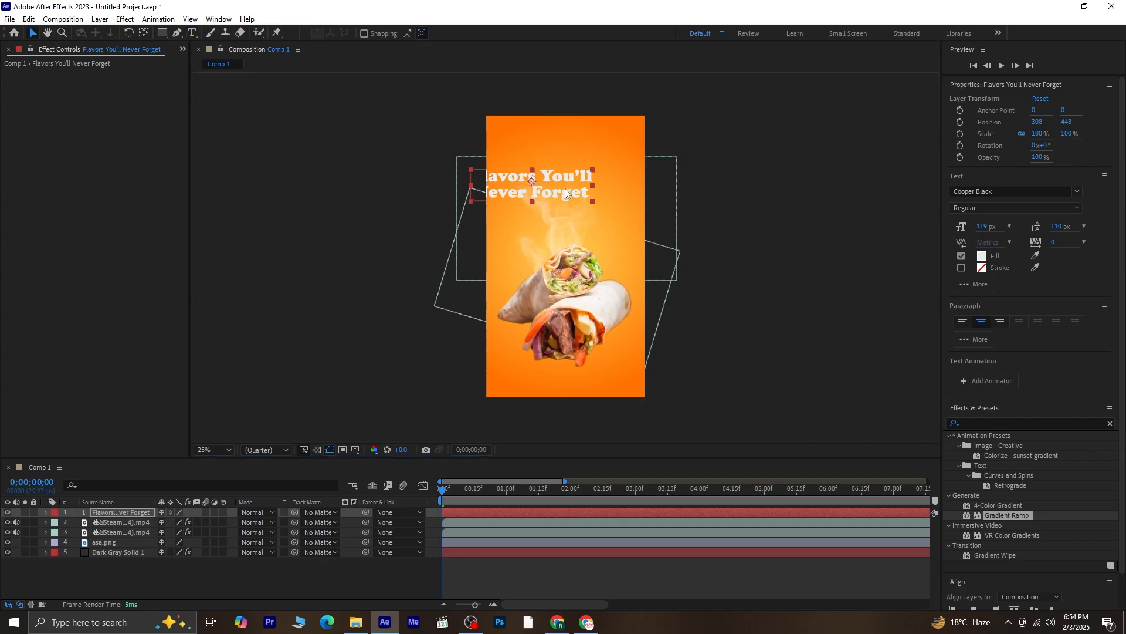
drag(563, 190, 599, 201)
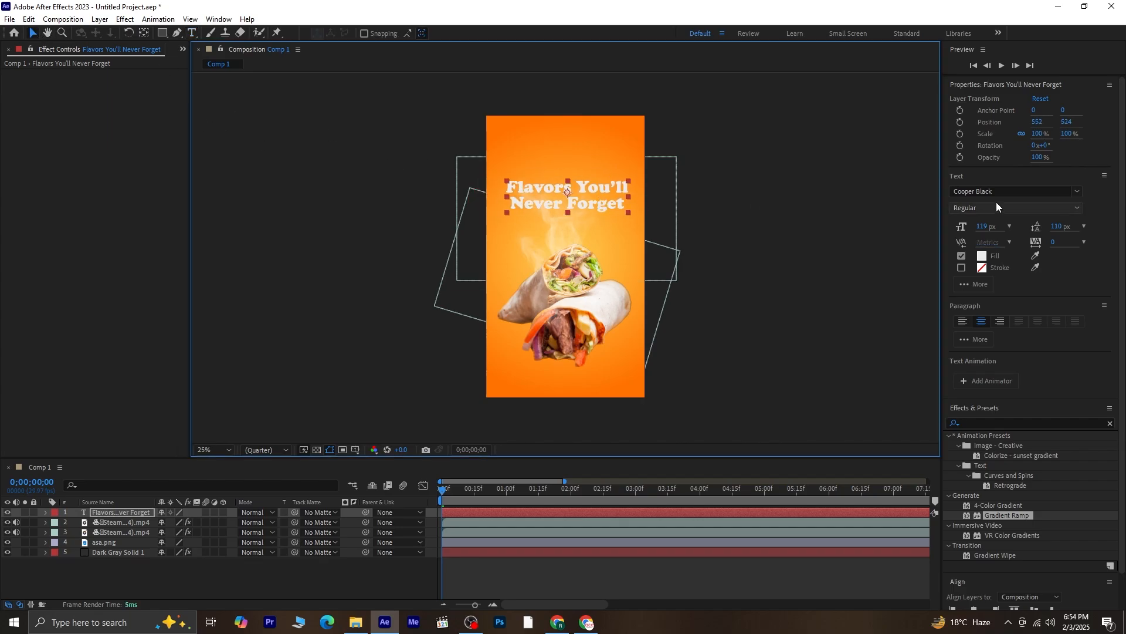
drag(992, 225, 985, 229)
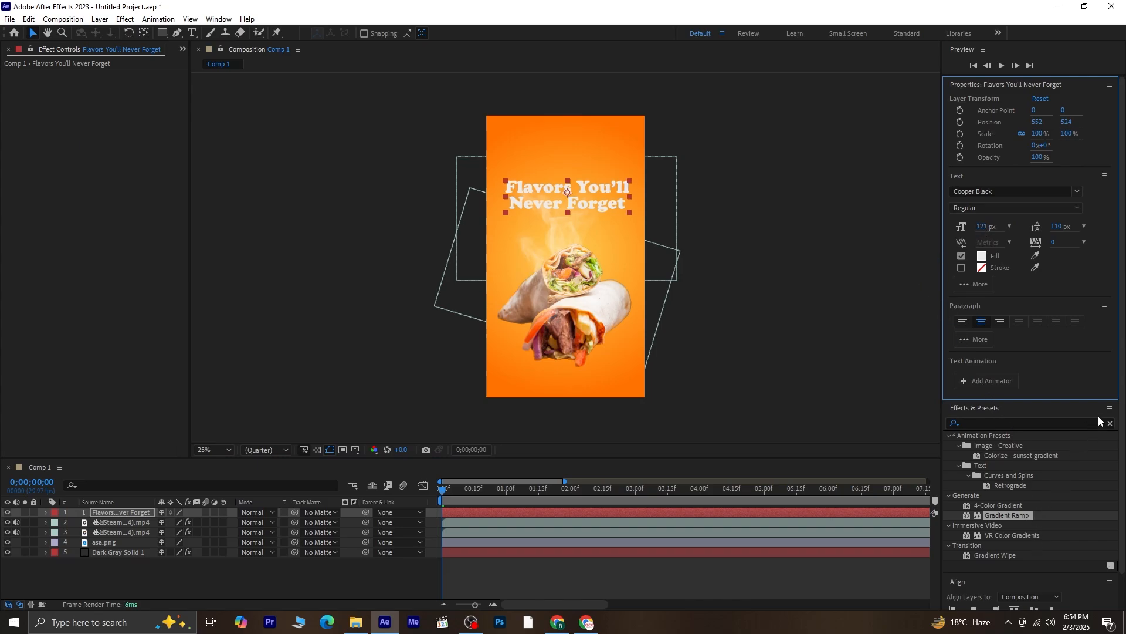
scroll(1015, 380, down, 1)
click(974, 575)
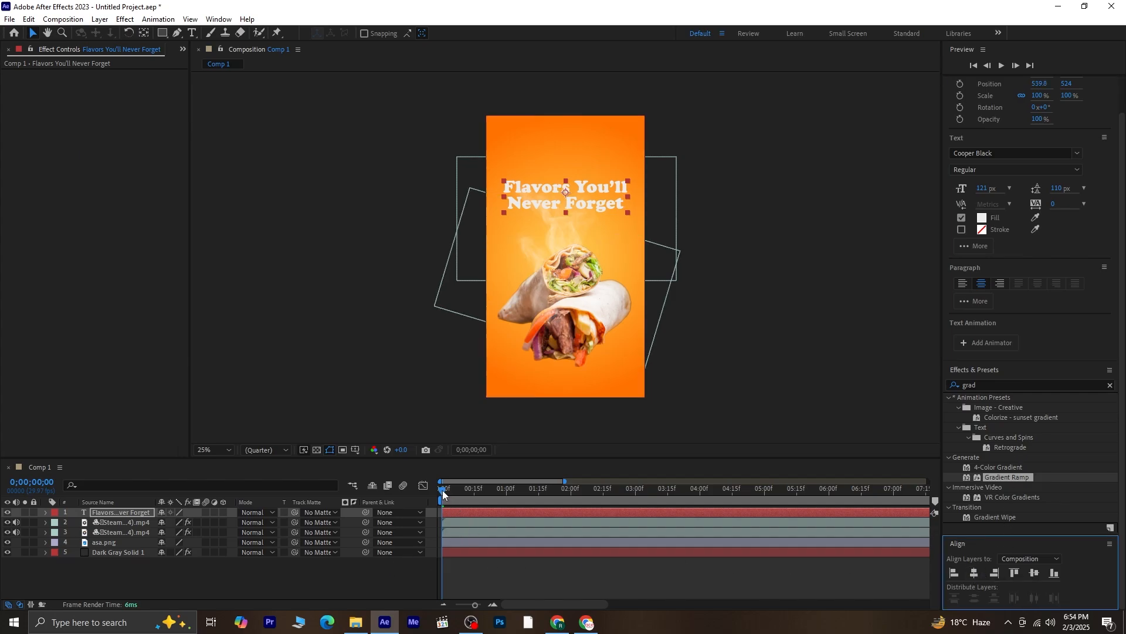
Clear the effects search and preview the headline over the moving wraps from the first frame
click(1110, 386)
click(997, 386)
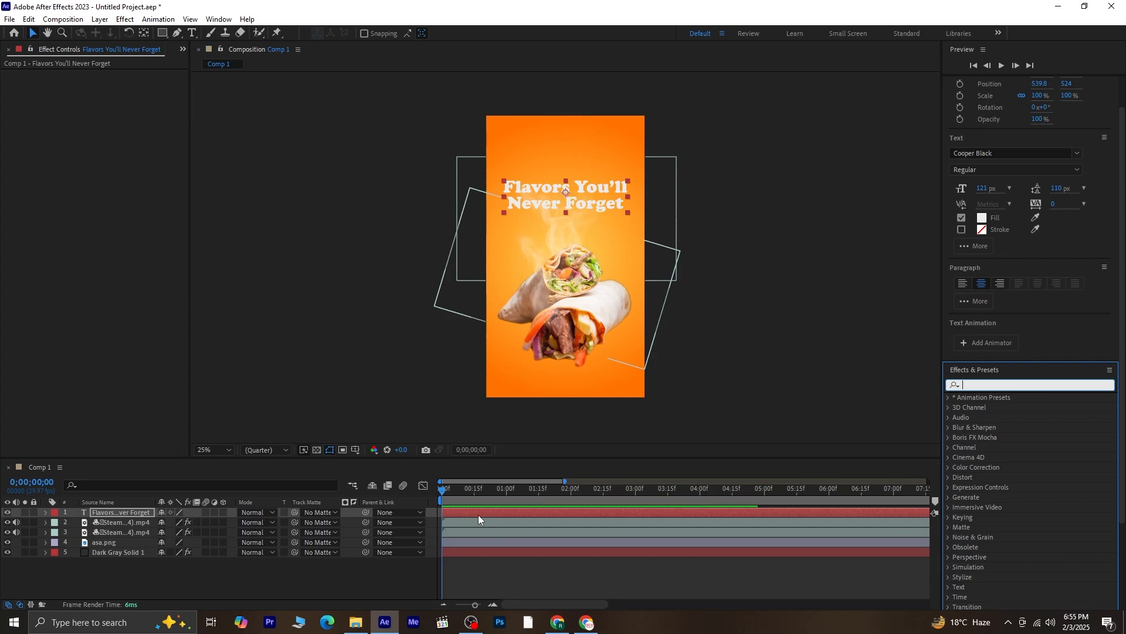
click(446, 493)
key(space)
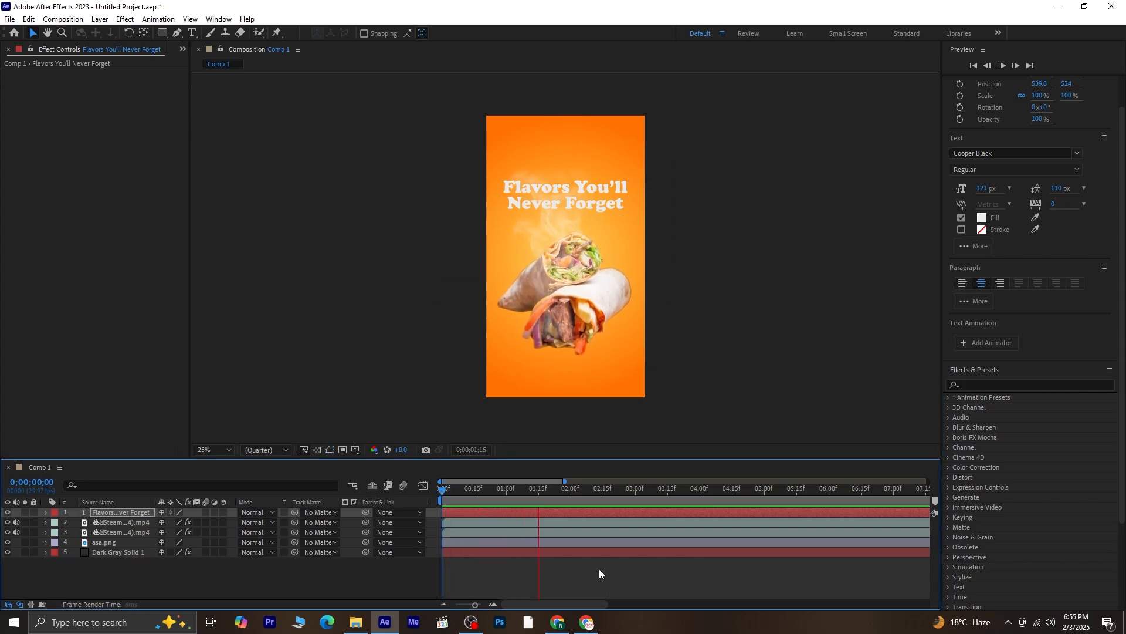
key(space)
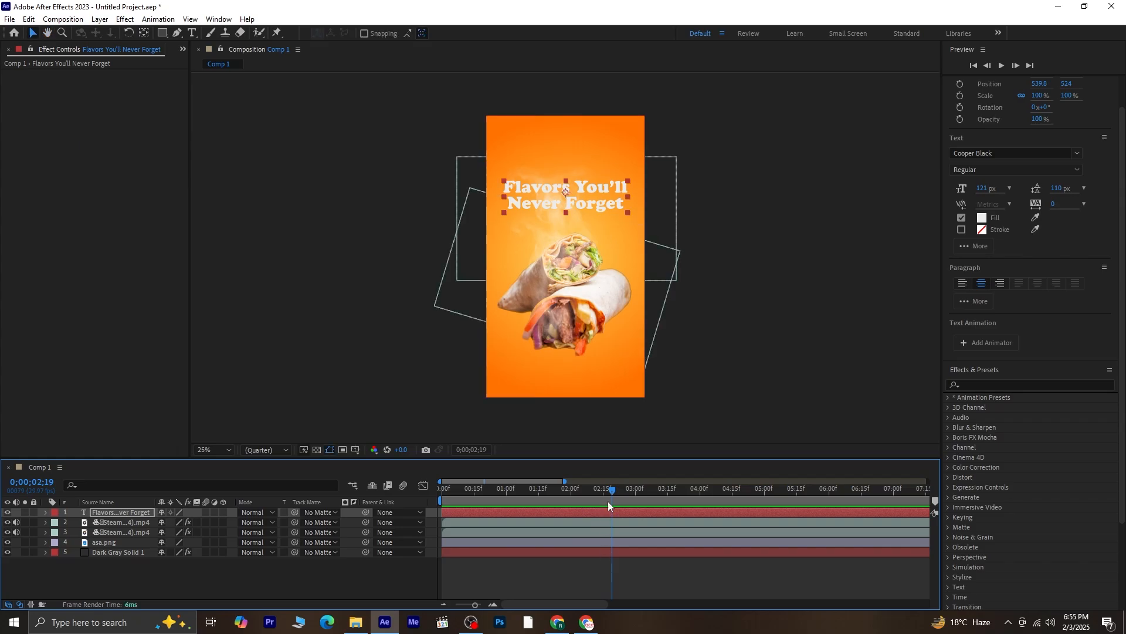
Apply the Evaporate text animation preset to the headline starting at 0;00;02;27
drag(613, 499, 630, 513)
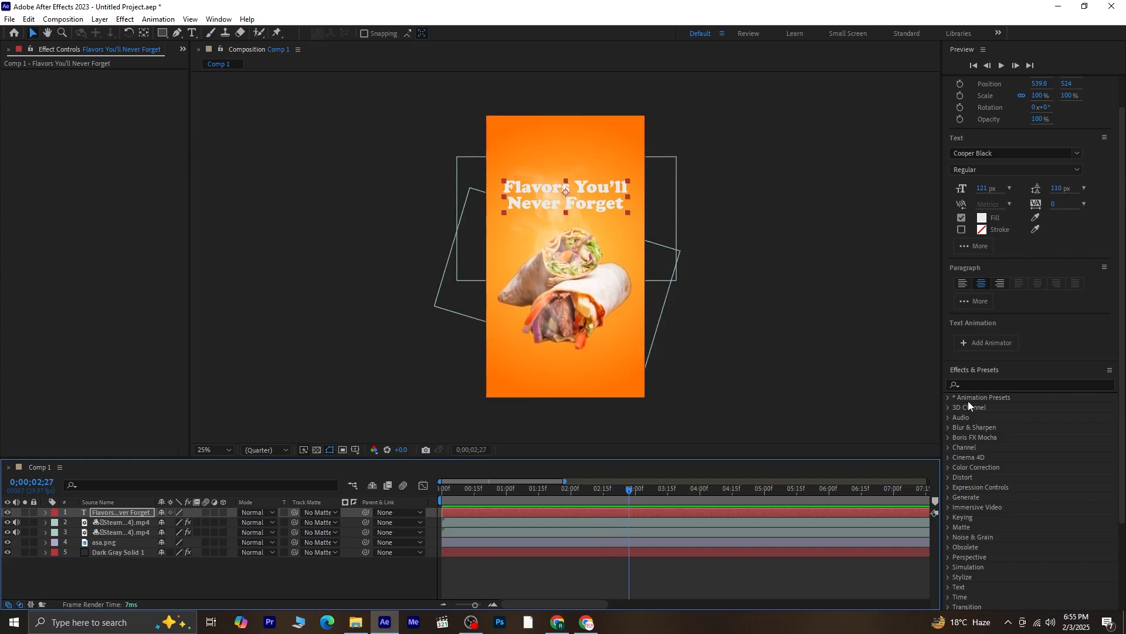
click(980, 386)
text(eva)
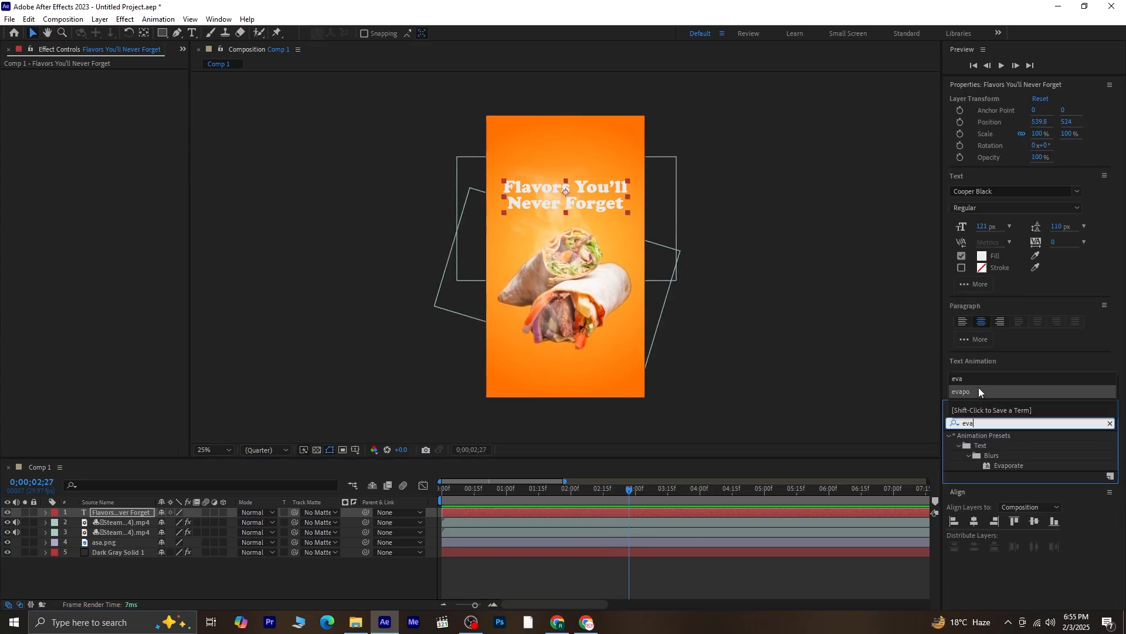
click(1009, 466)
double_click(1011, 467)
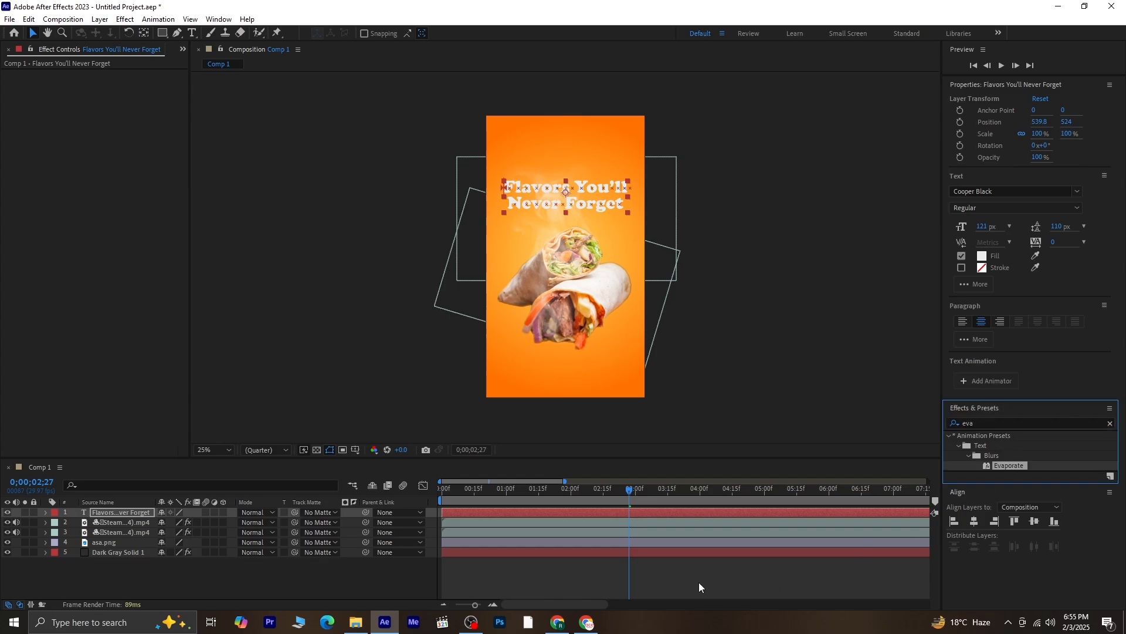
Preview the headline's Evaporate animation and return to the first frame
key(space)
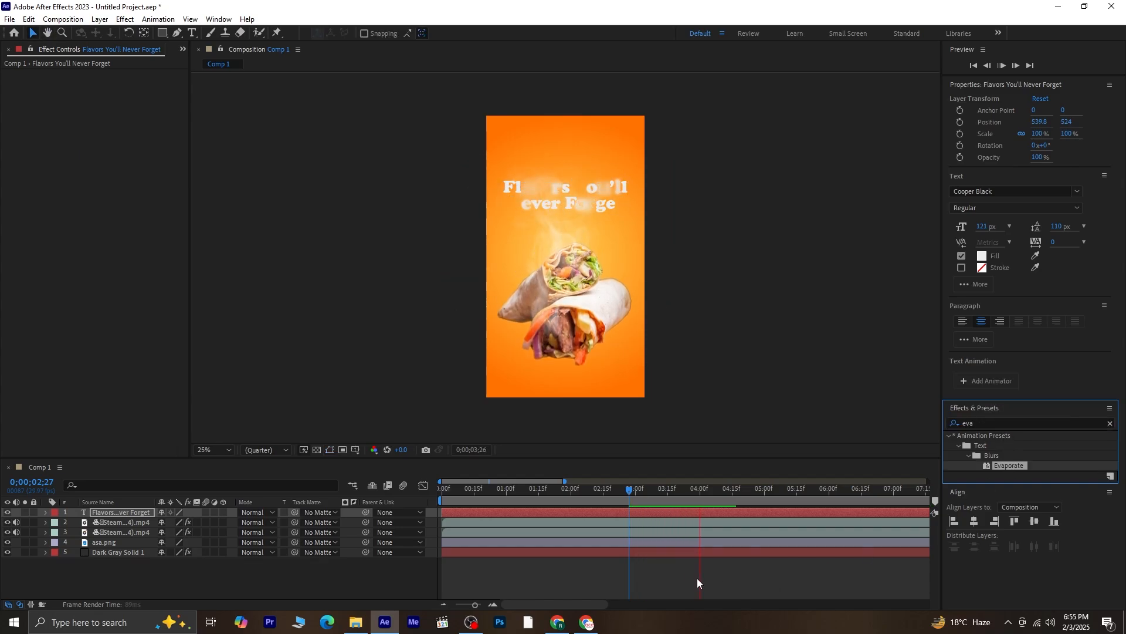
key(space)
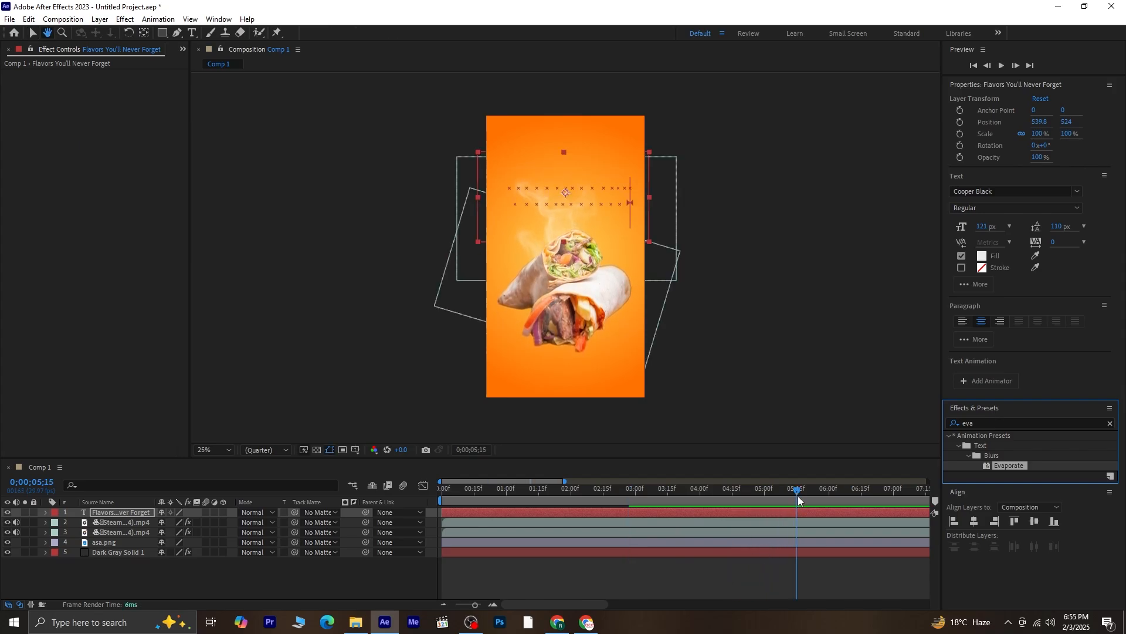
drag(794, 493, 381, 519)
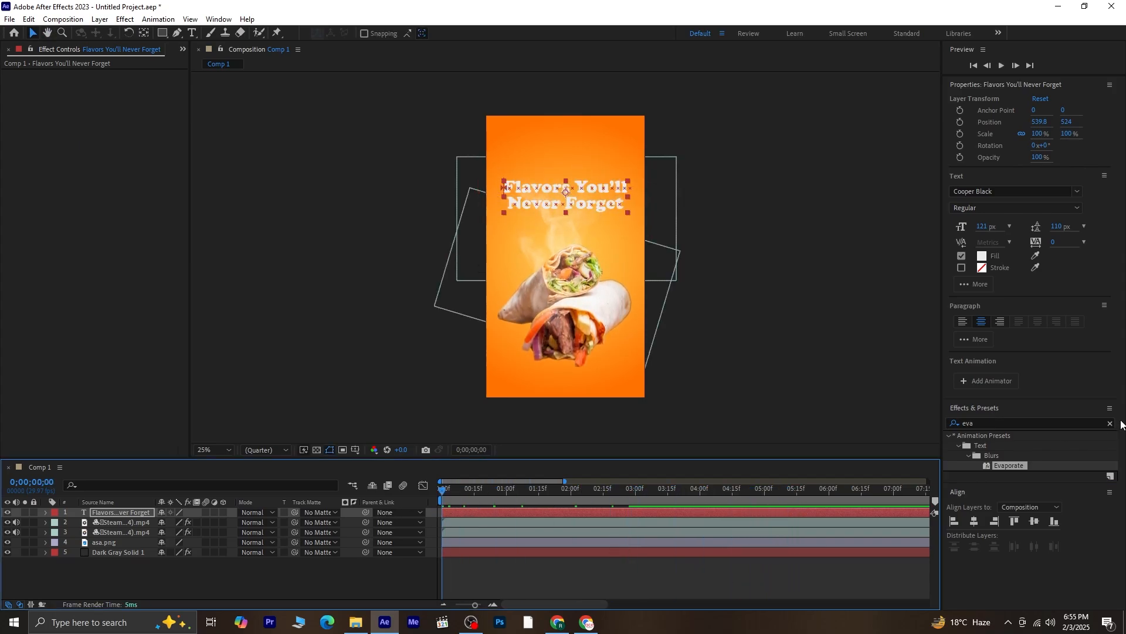
Apply the Fish Bait text animation preset to the headline at the first frame
click(1111, 423)
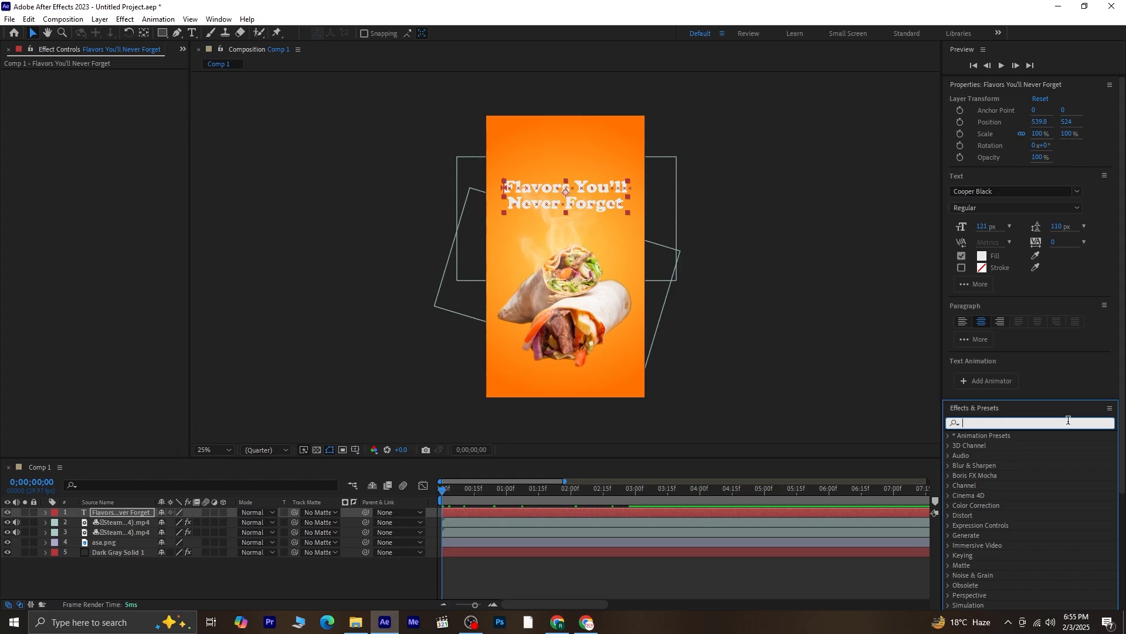
text(fish)
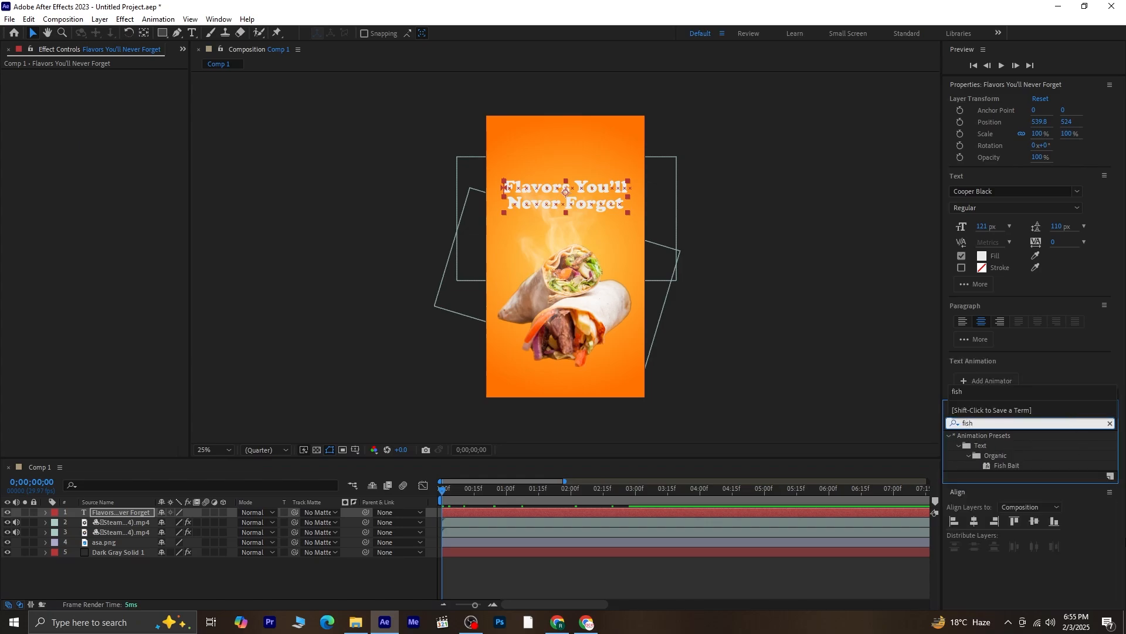
double_click(1007, 467)
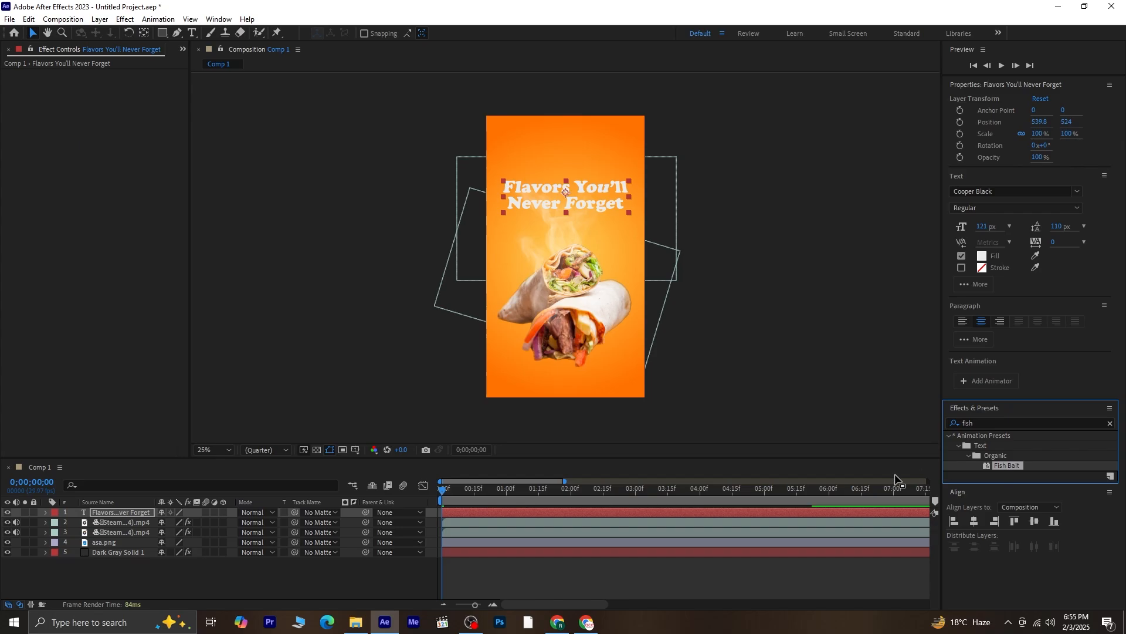
Set the Skew of the headline's Skew/Skew Axis animator to 7, then collapse and deselect the layer
scroll(484, 518, up, 2)
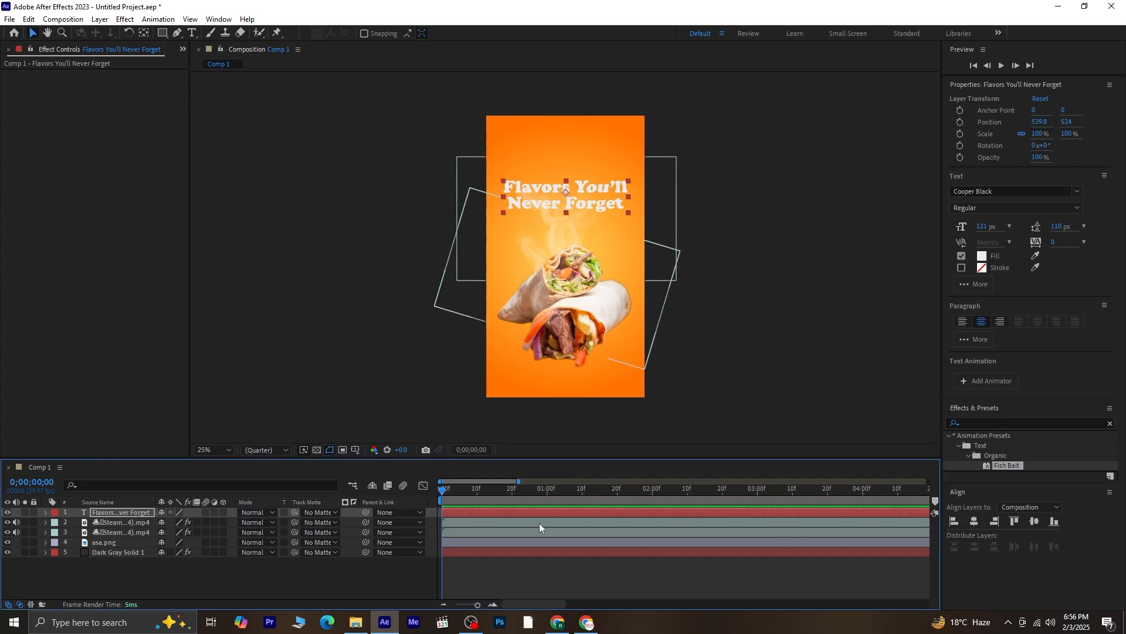
key(u)
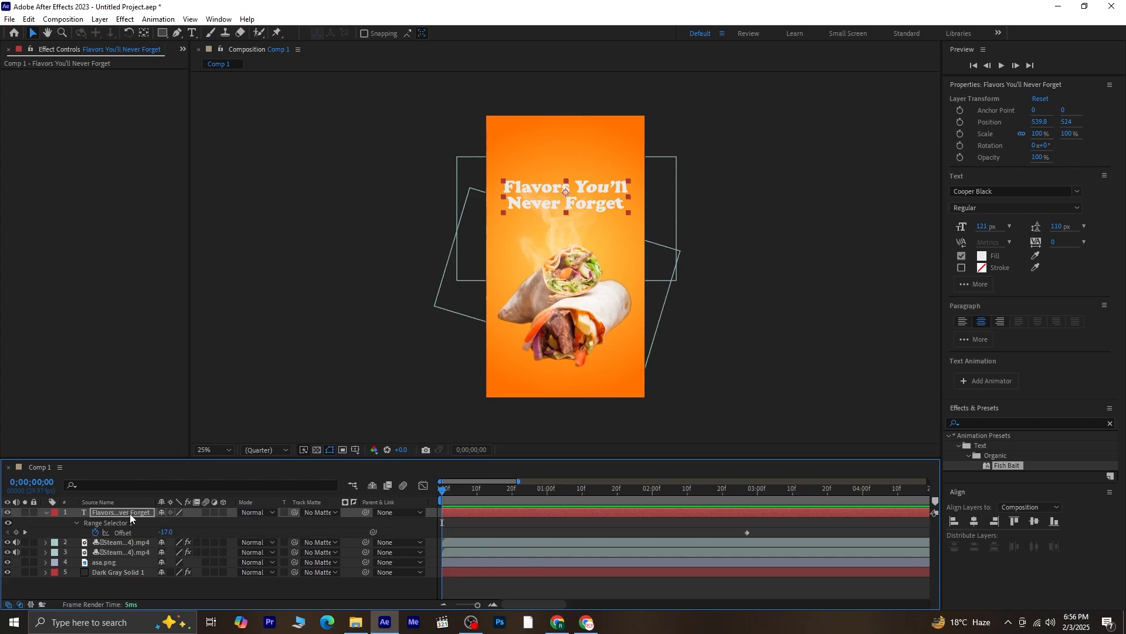
key(u)
key(u)
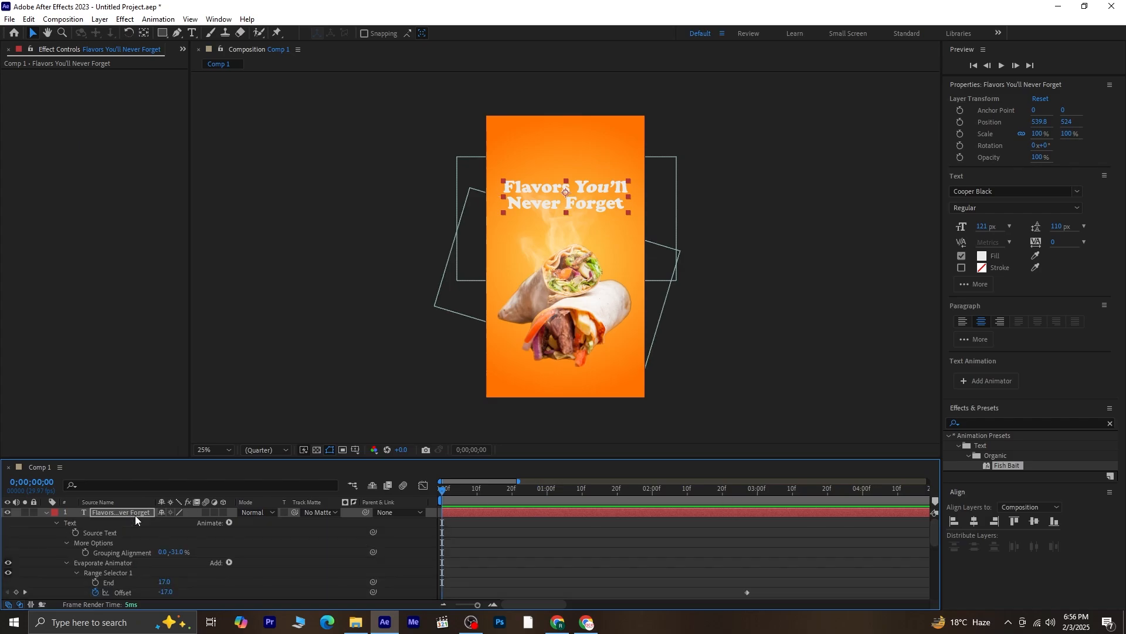
scroll(156, 543, down, 1)
scroll(214, 546, down, 5)
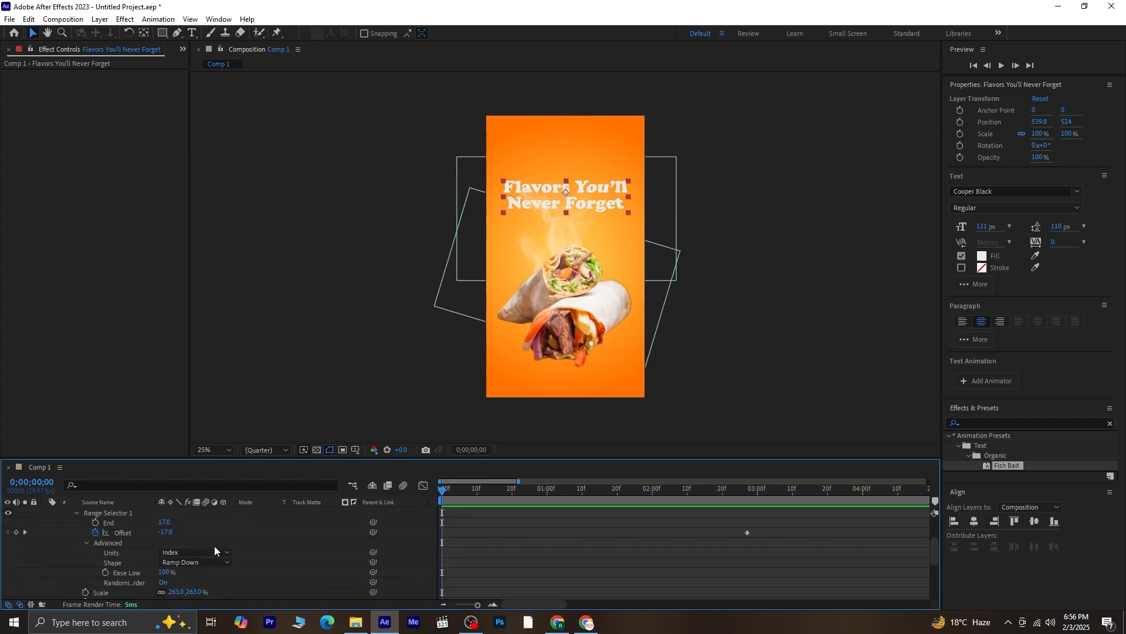
click(165, 573)
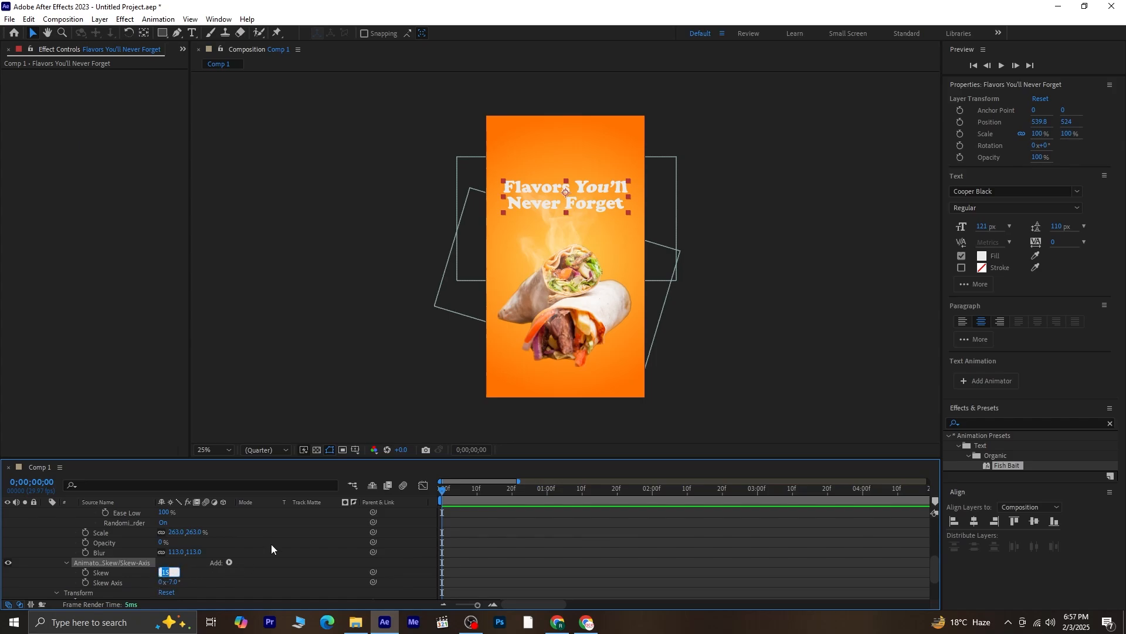
text(7)
key(Return)
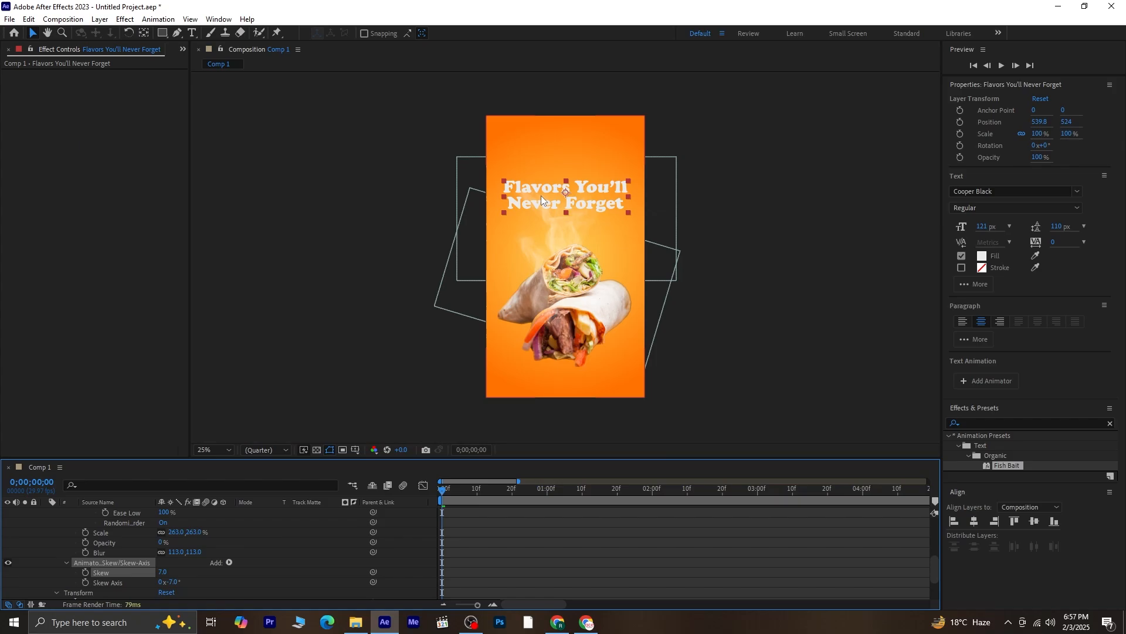
scroll(197, 552, up, 5)
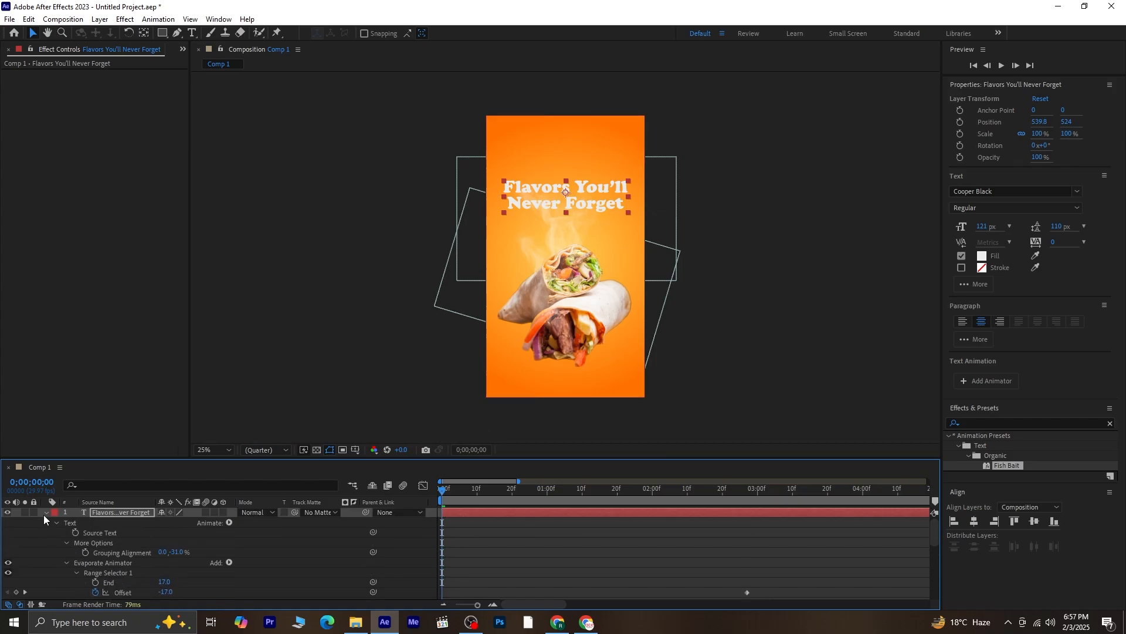
click(46, 512)
click(152, 572)
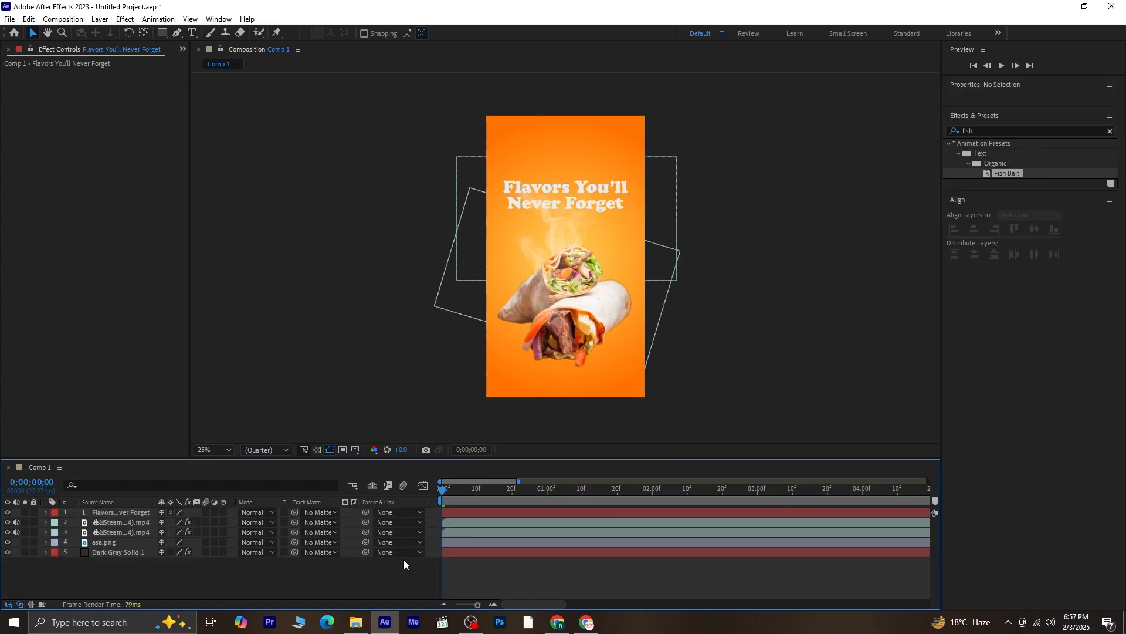
Preview the headline with its combined text animations, show more of the timeline, and return to the first frame
key(space)
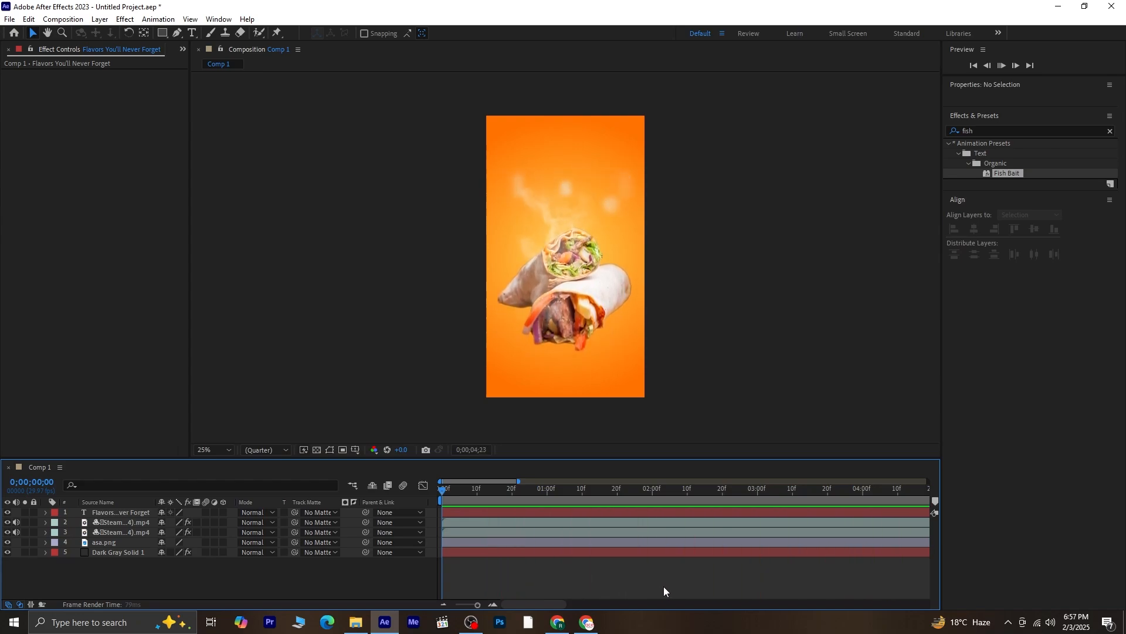
key(space)
key(minus)
key(minus)
key(minus)
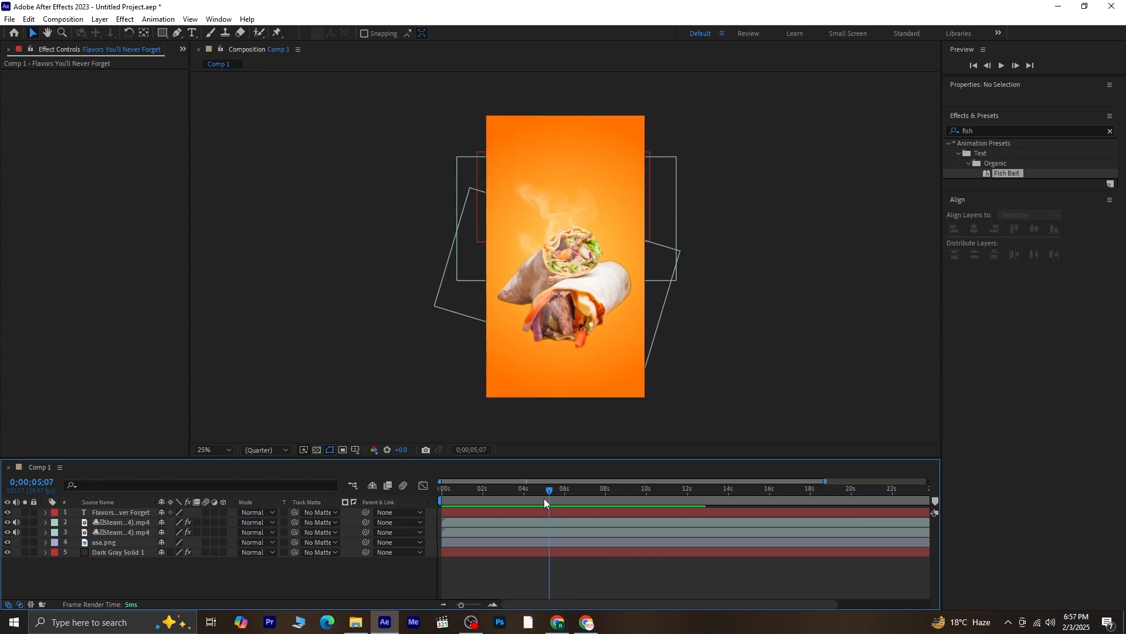
drag(547, 491, 420, 500)
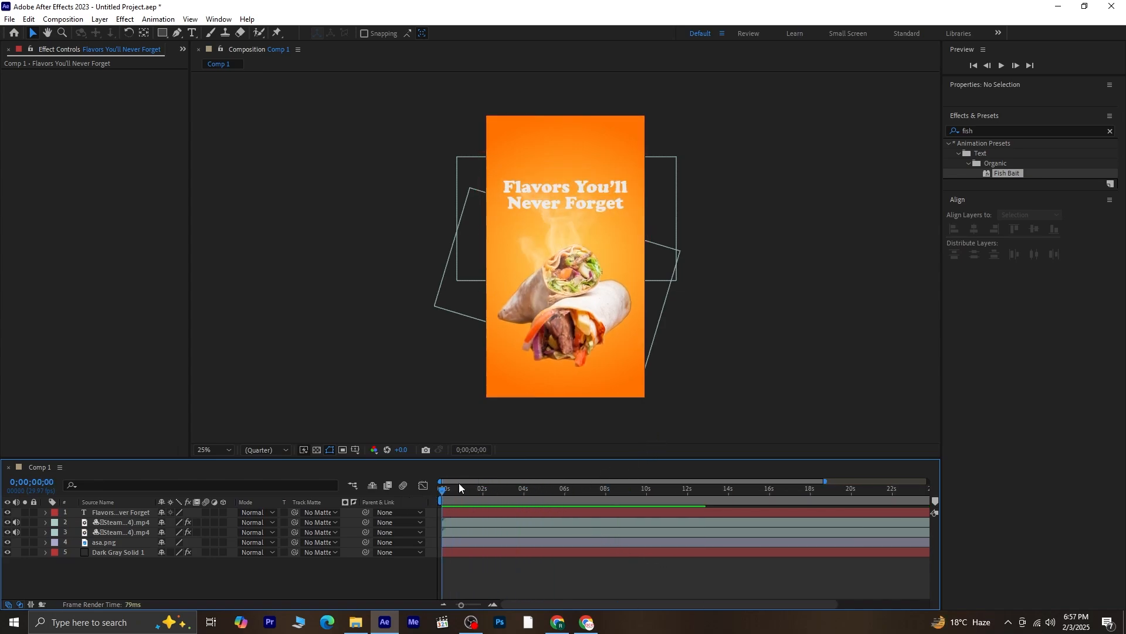
Apply the Drop Shadow effect to the headline layer
click(1111, 132)
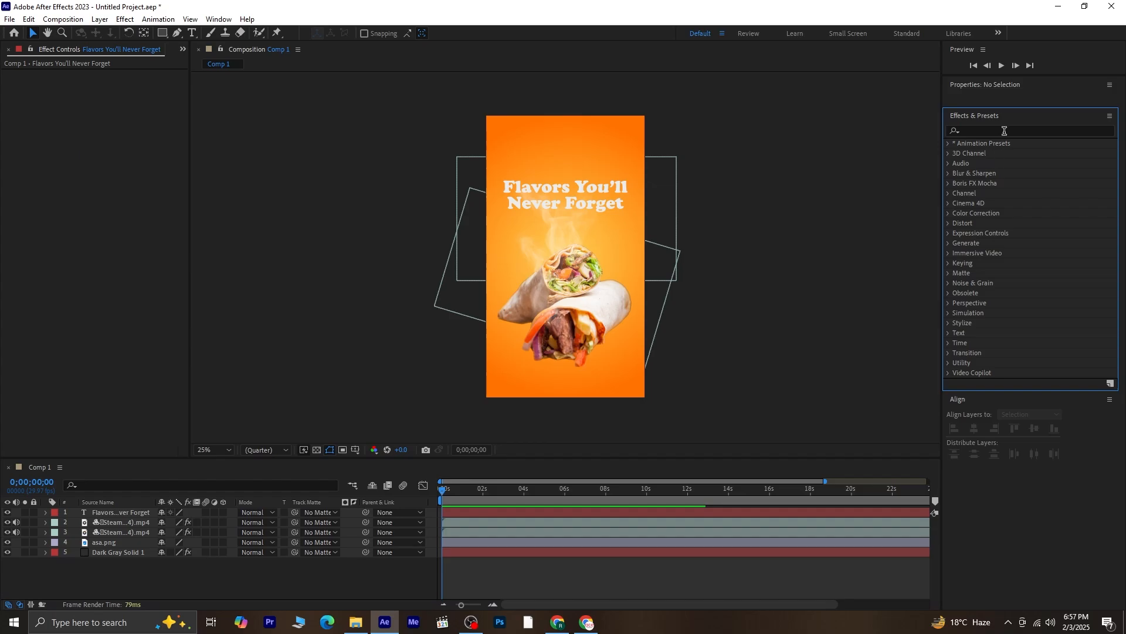
click(1004, 131)
text(dr)
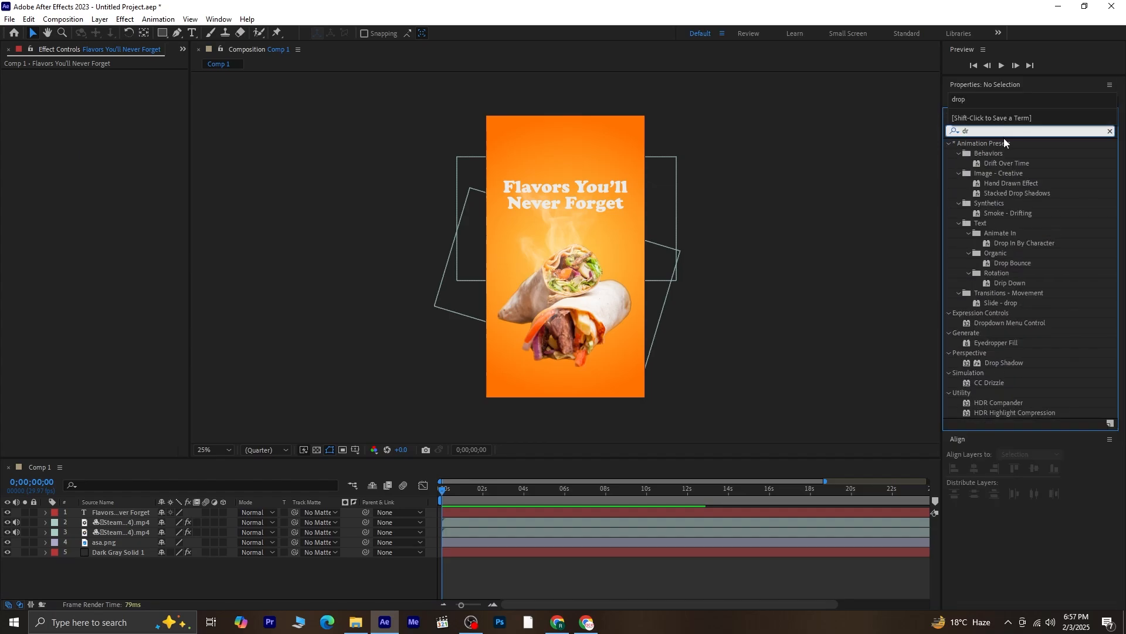
text(op)
click(991, 293)
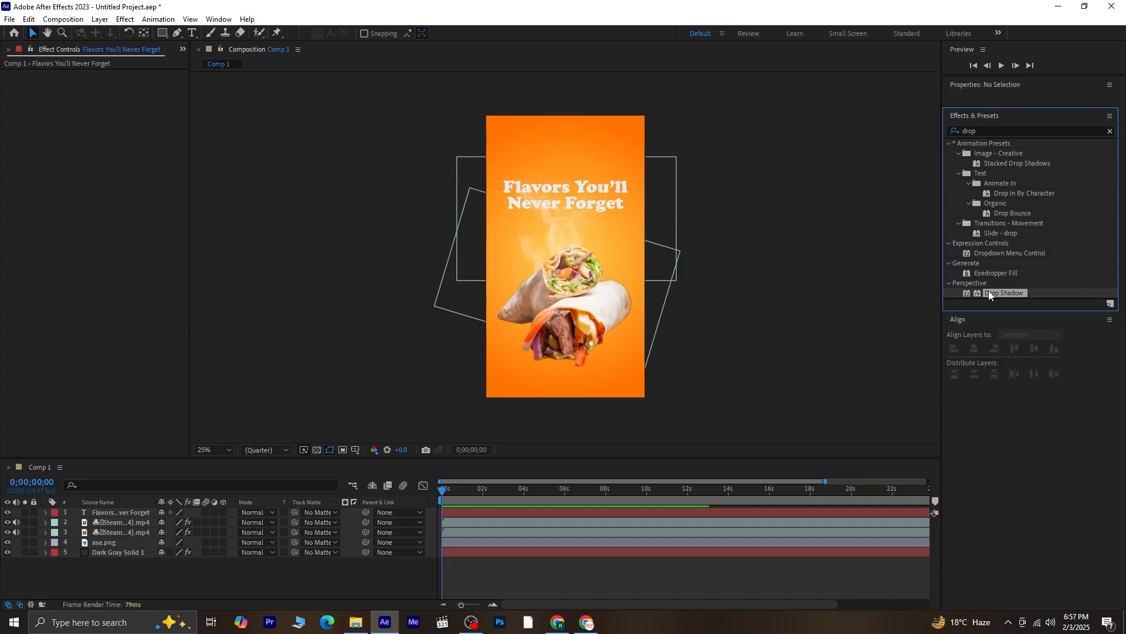
drag(1010, 295, 118, 512)
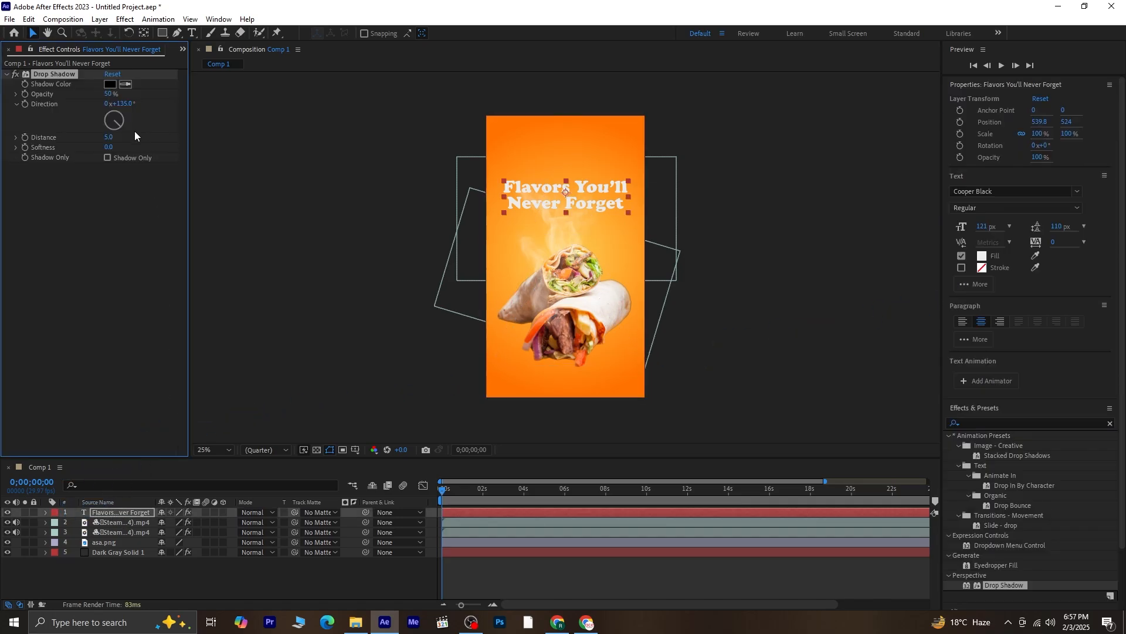
Set the headline's drop shadow softness to 18, checking the shadow close up
drag(110, 147, 114, 146)
scroll(578, 201, up, 3)
scroll(587, 193, down, 1)
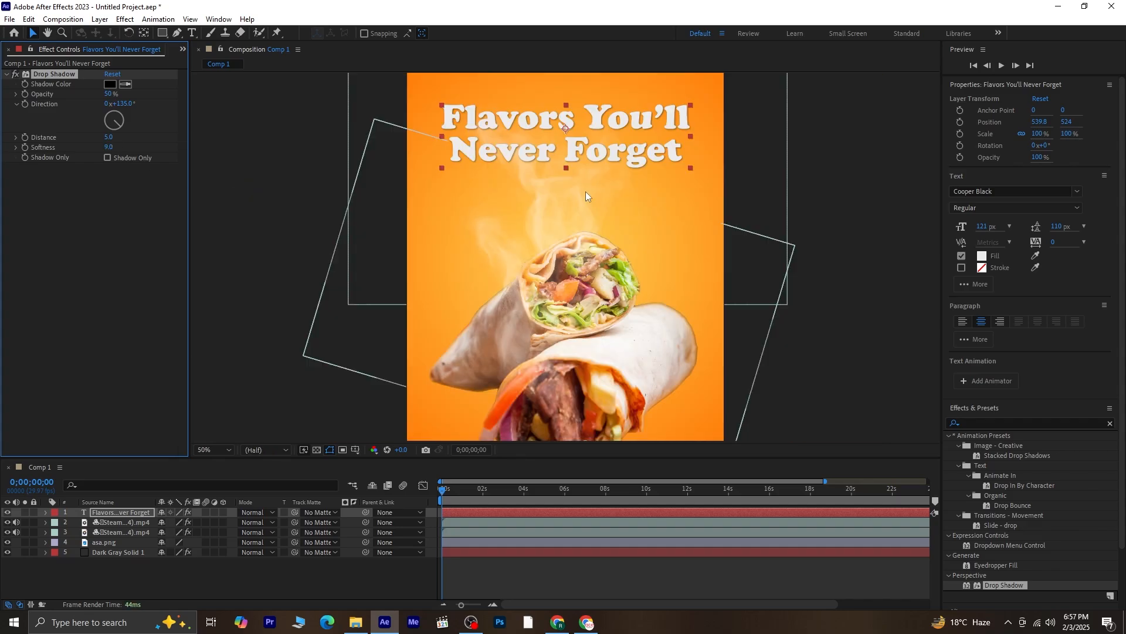
drag(558, 175, 540, 243)
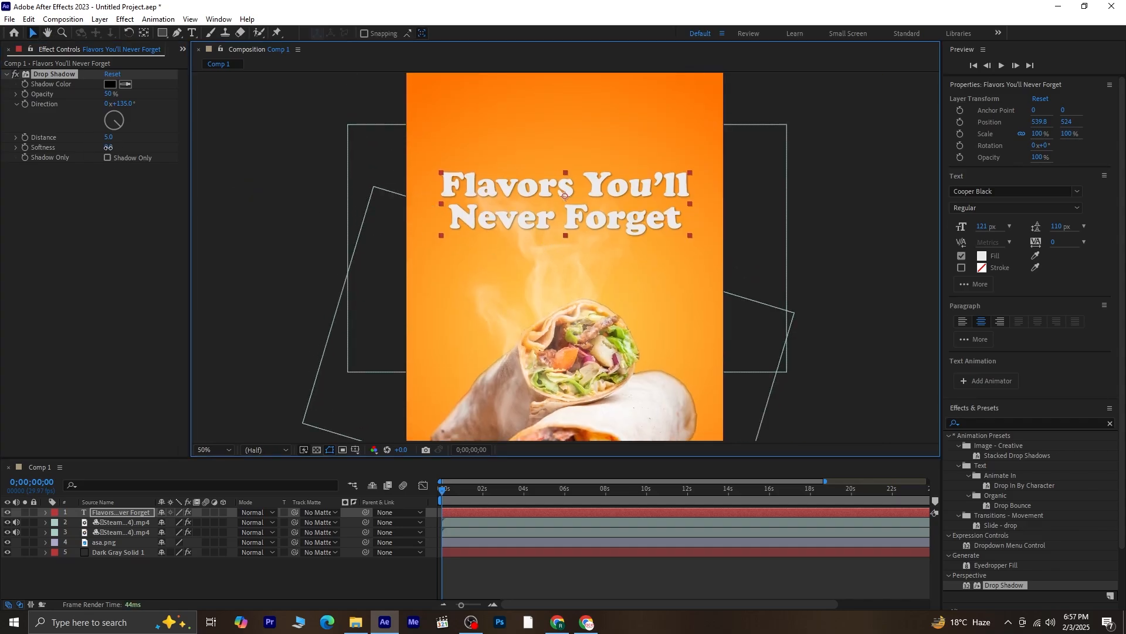
drag(108, 147, 115, 150)
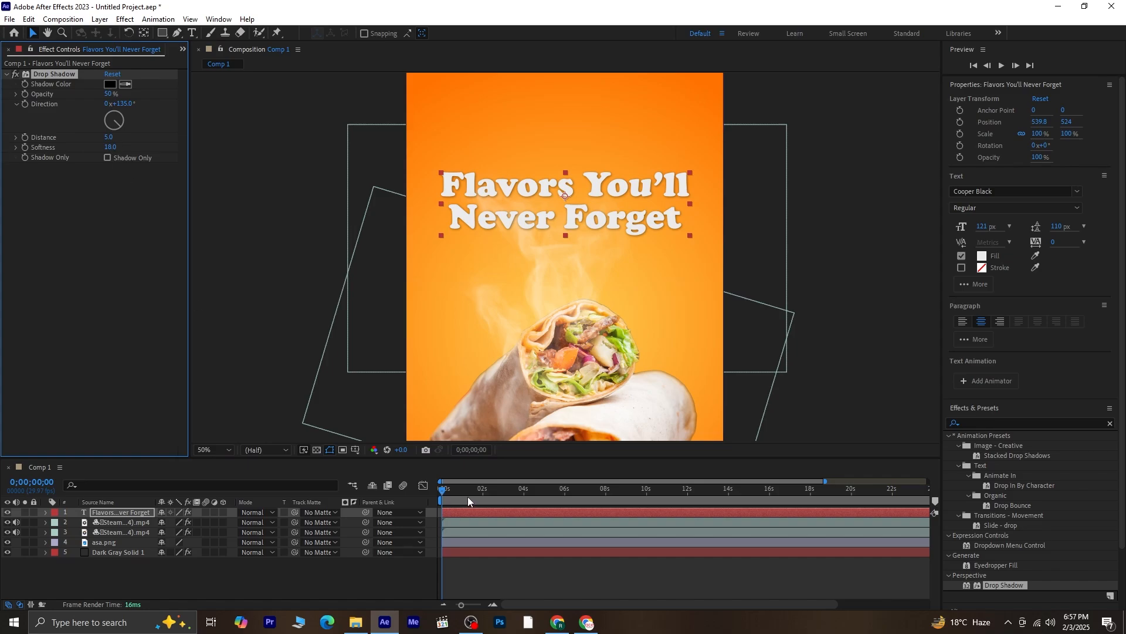
Duplicate the headline layer and shift the copy to start at 0;00;05;04 in the timeline
drag(448, 490, 547, 516)
click(556, 509)
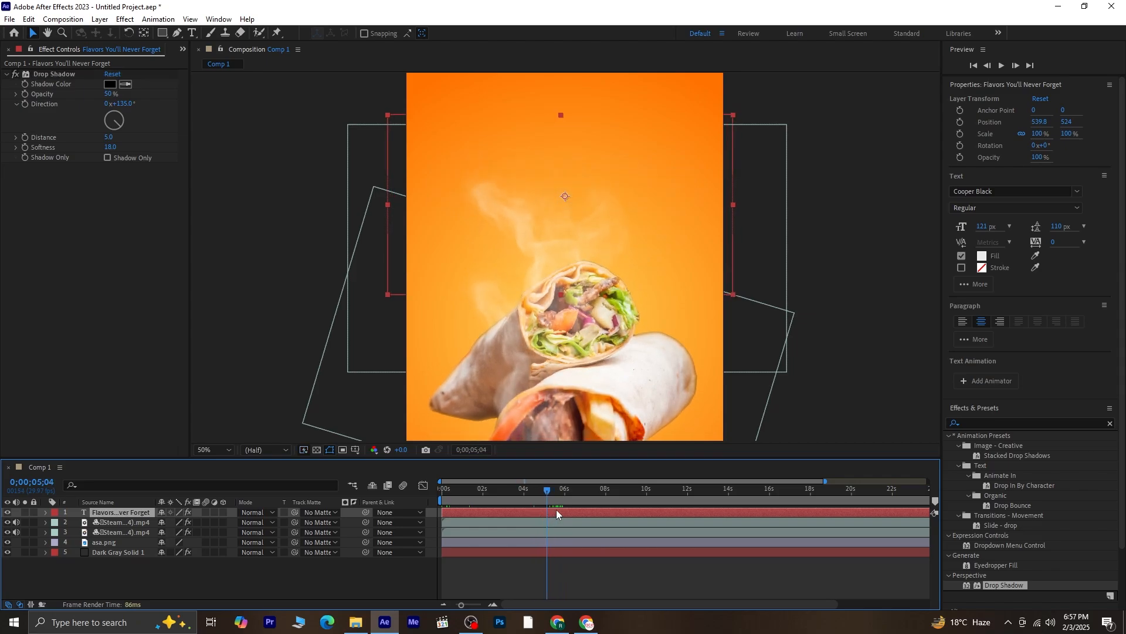
key(ctrl+d)
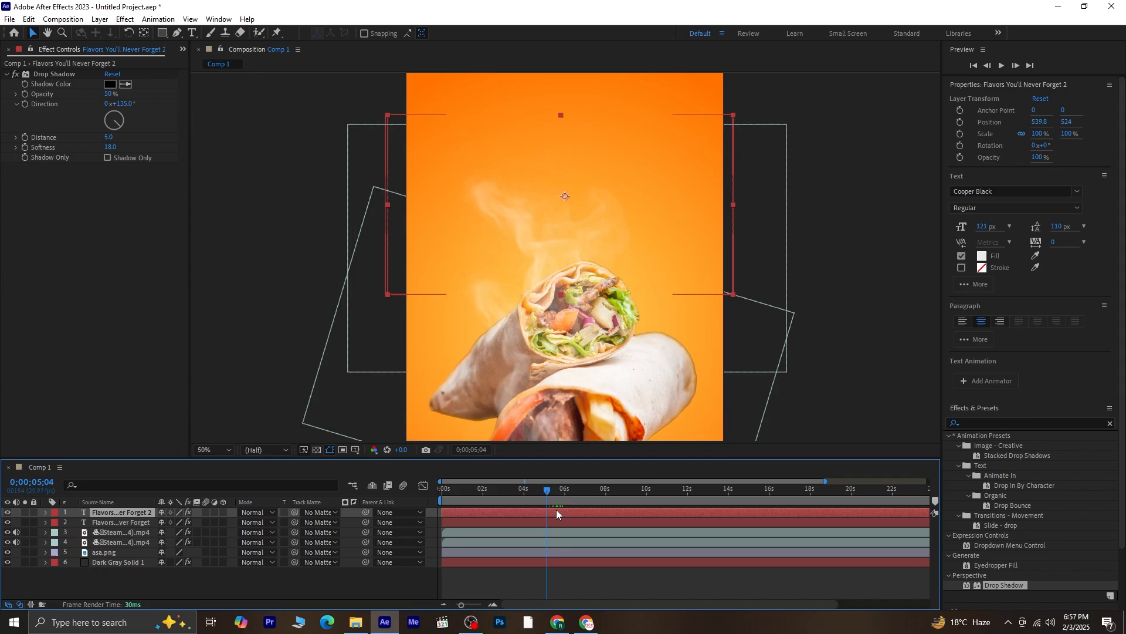
drag(556, 509, 674, 514)
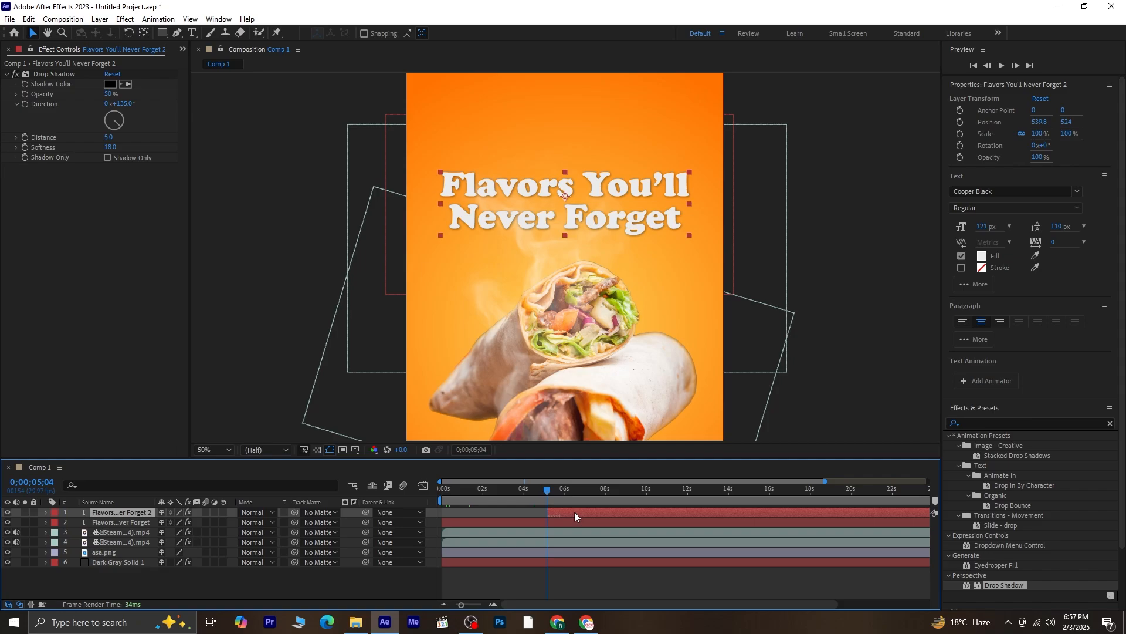
Preview the transition between the two headlines and delay the duplicate layer's start to about 0;00;05;20
key(space)
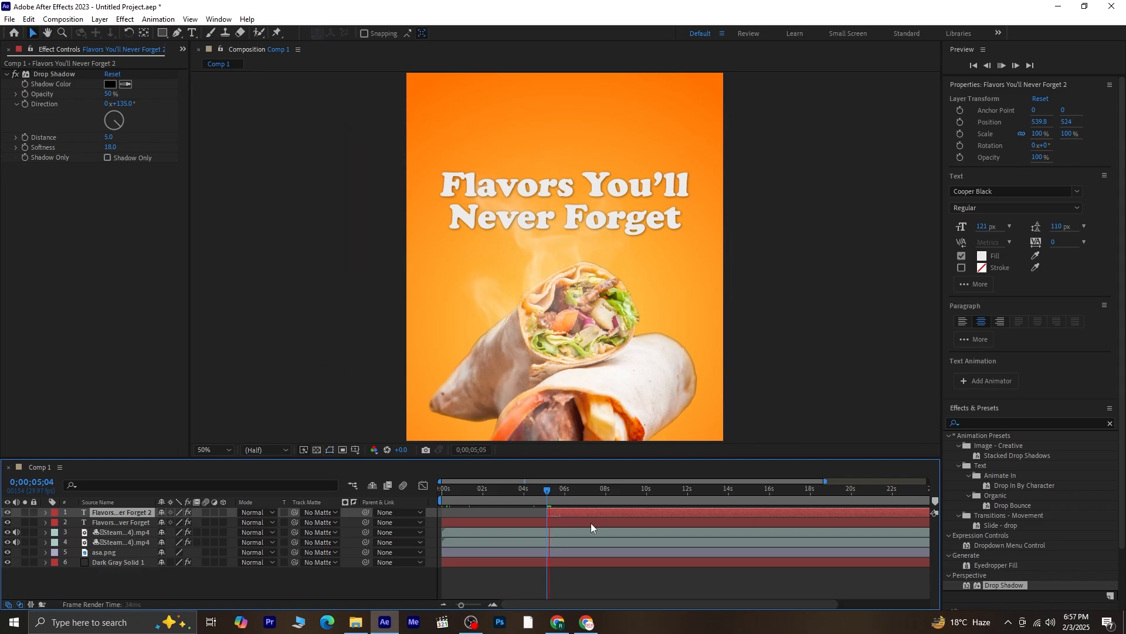
key(space)
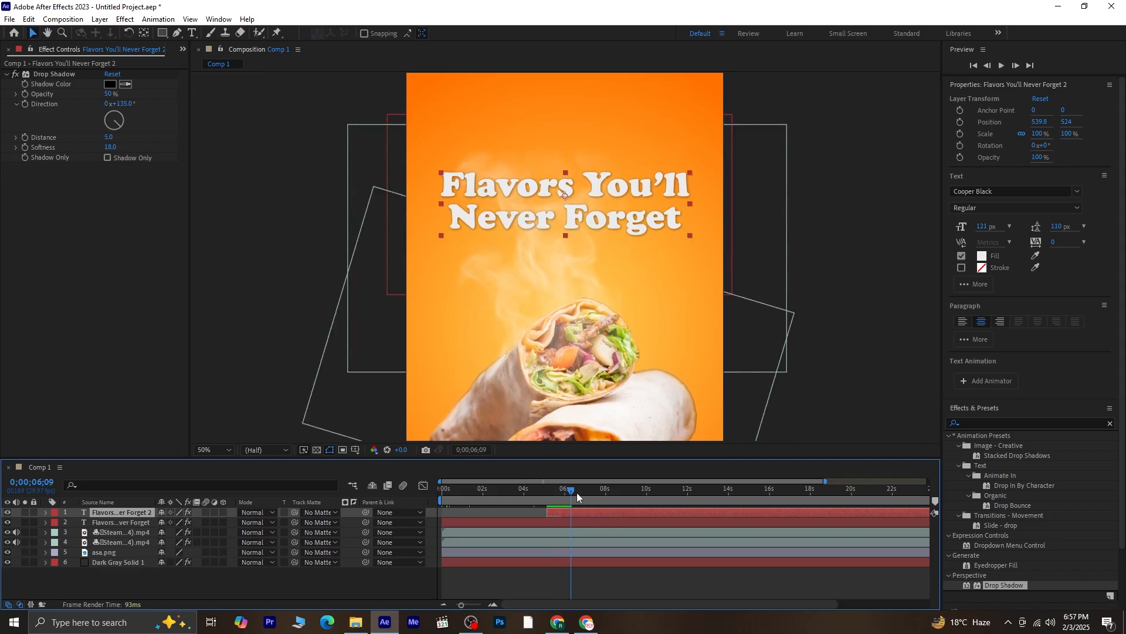
drag(578, 497, 513, 494)
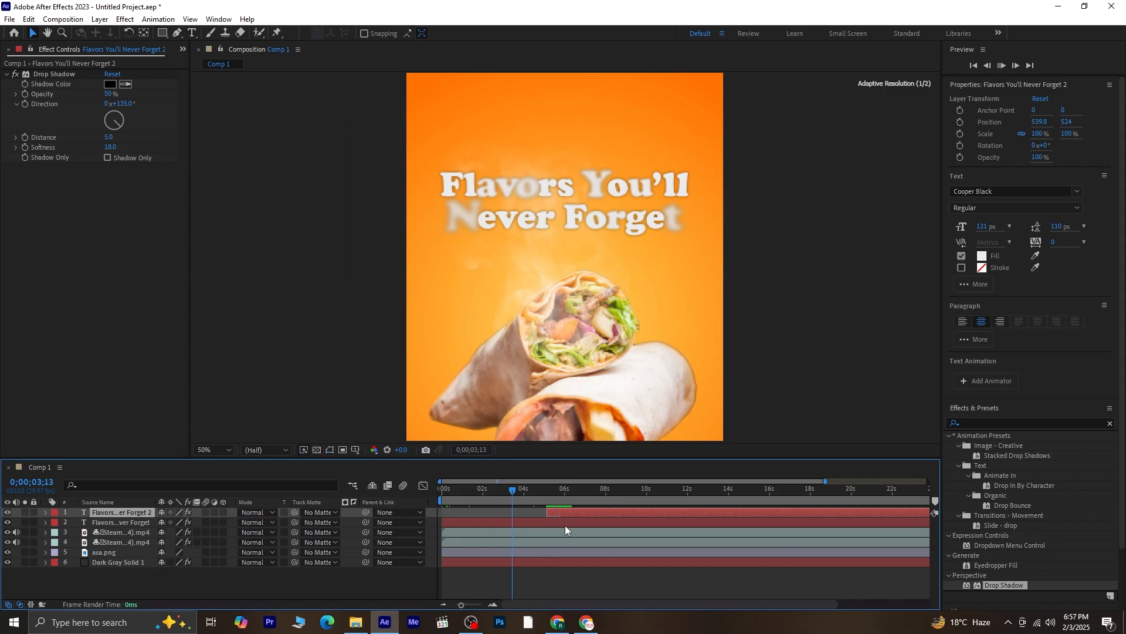
key(space)
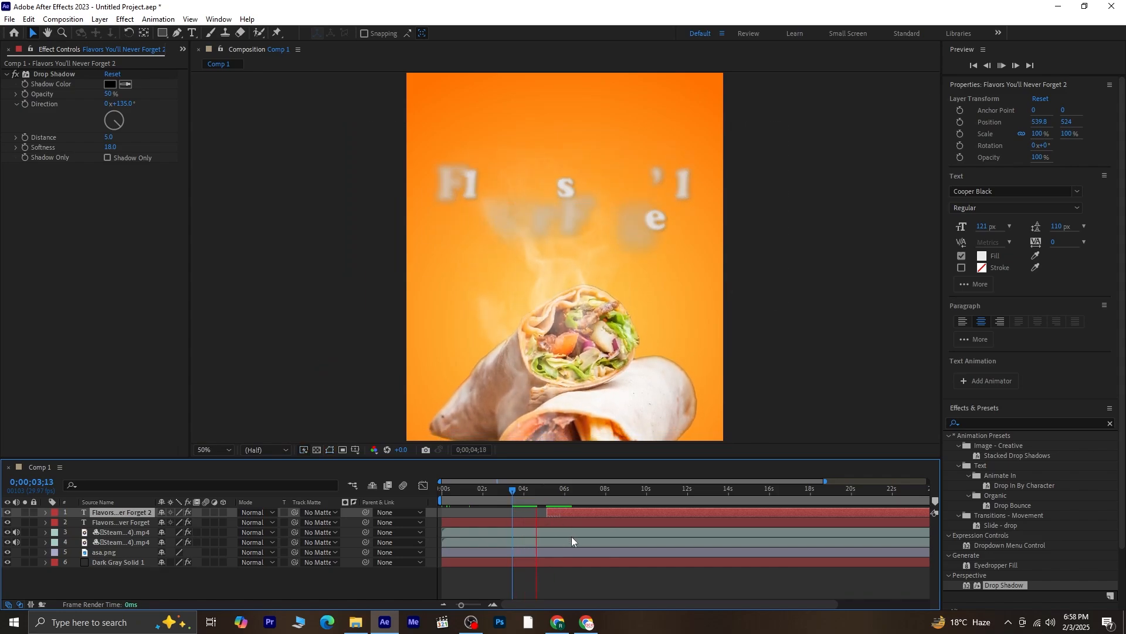
key(space)
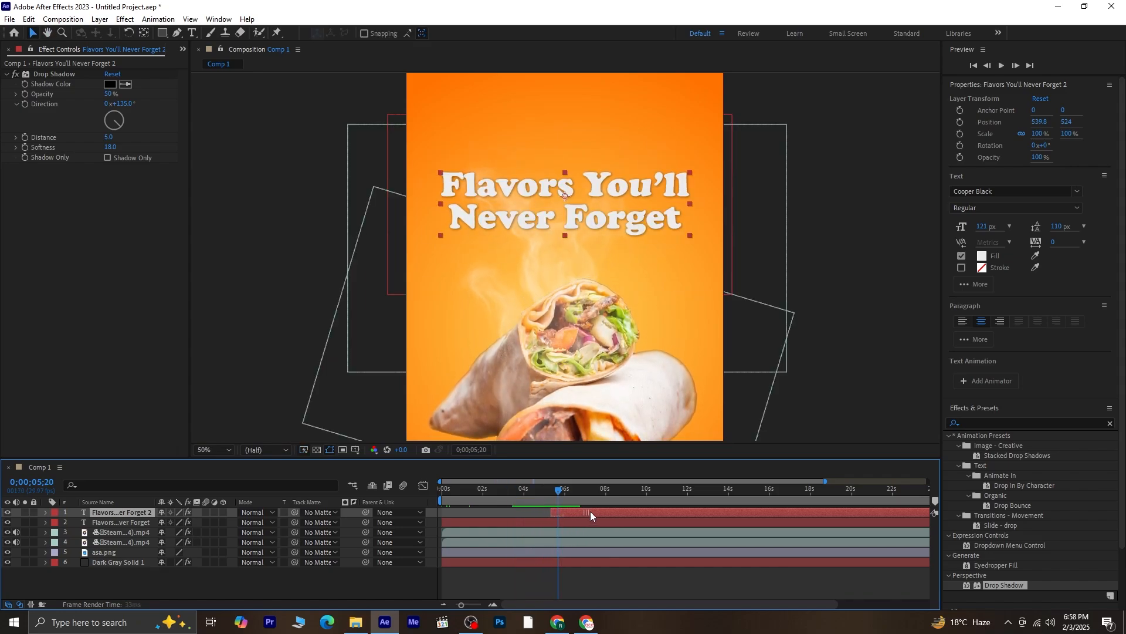
drag(591, 512, 592, 511)
key(space)
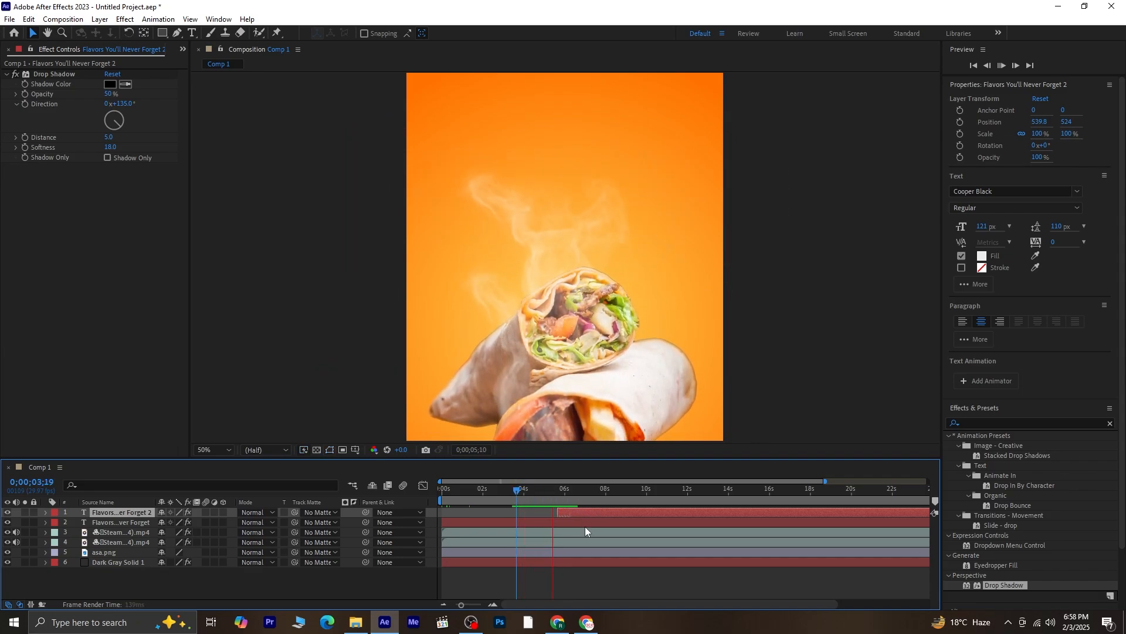
key(space)
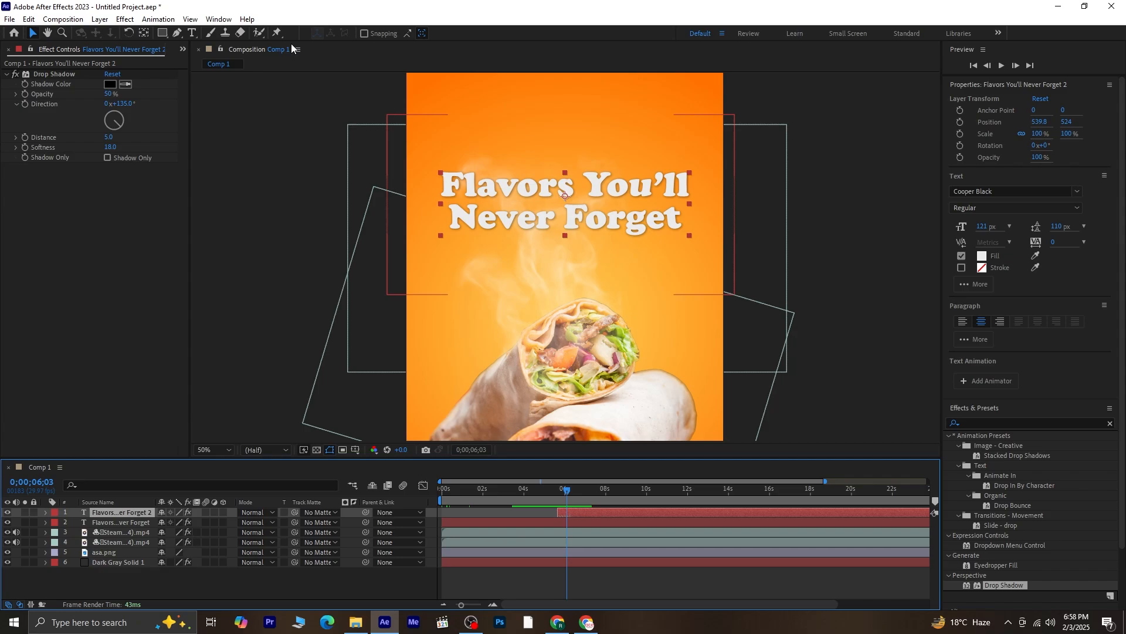
Replace the duplicate headline's text with "Order Now"
click(195, 34)
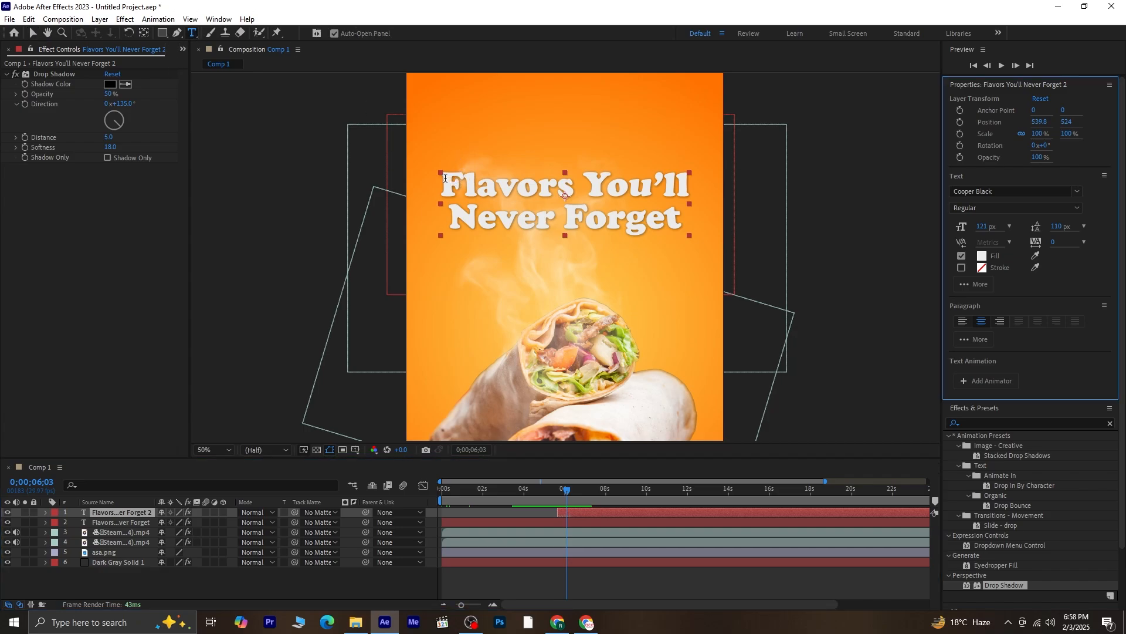
drag(445, 178, 682, 242)
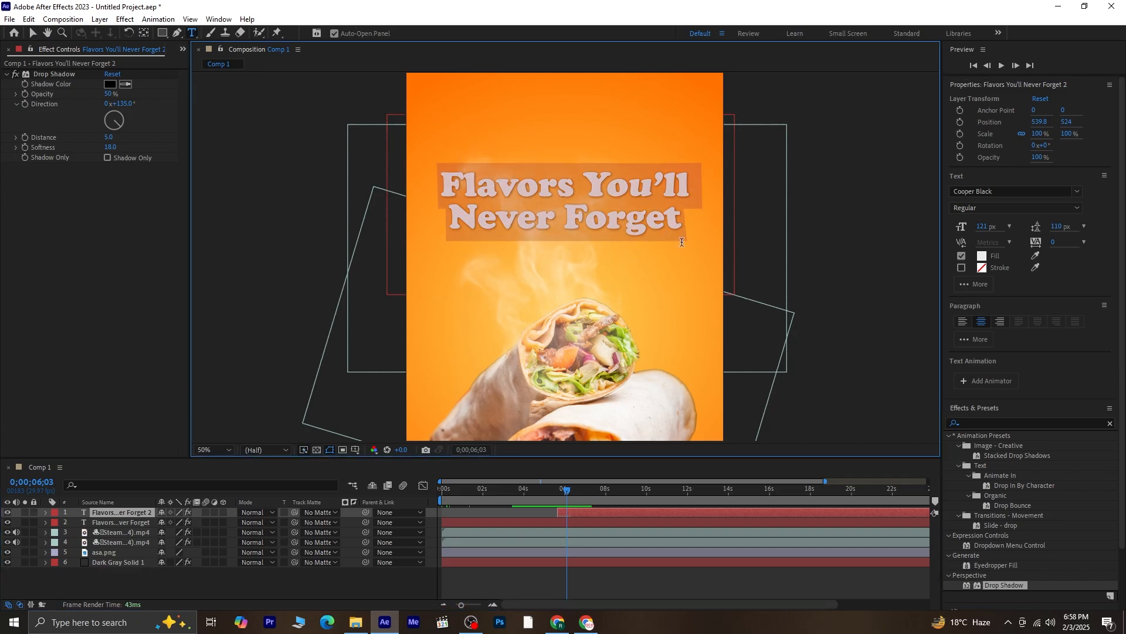
key(BackSpace)
text(Order)
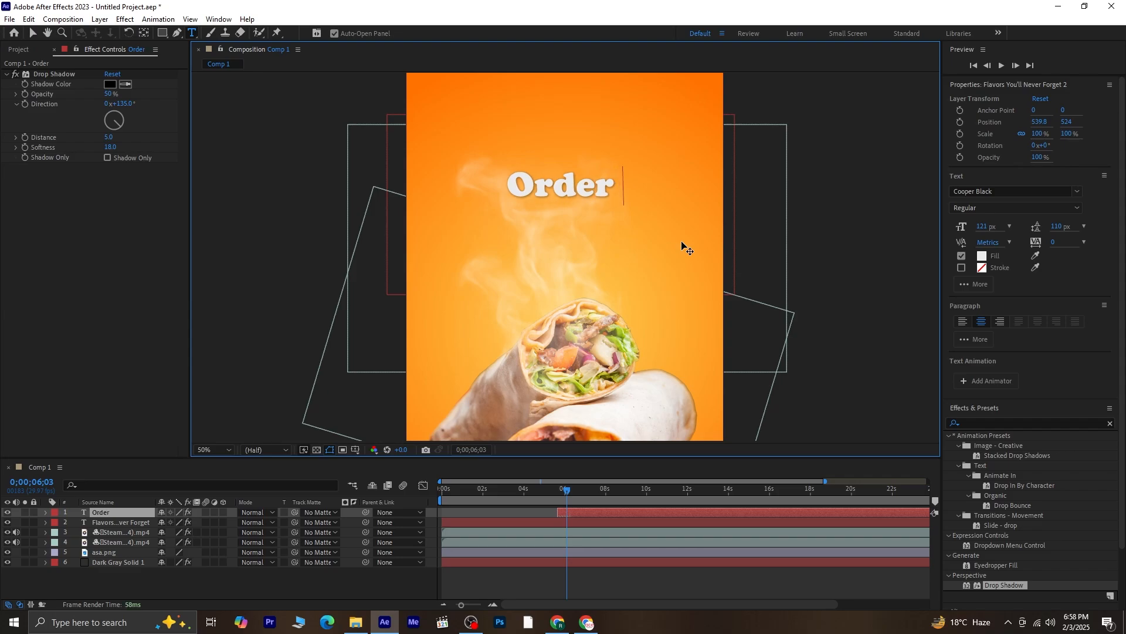
text( Now)
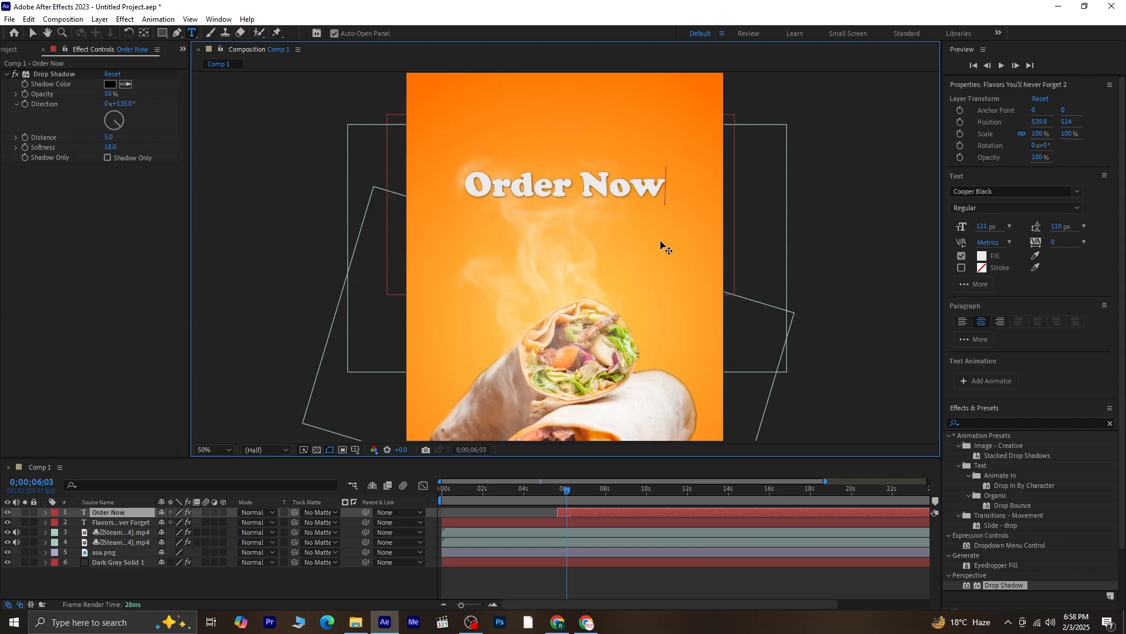
mouse_move(566, 493)
mouse_down()
mouse_move(556, 493)
mouse_move(576, 495)
mouse_up()
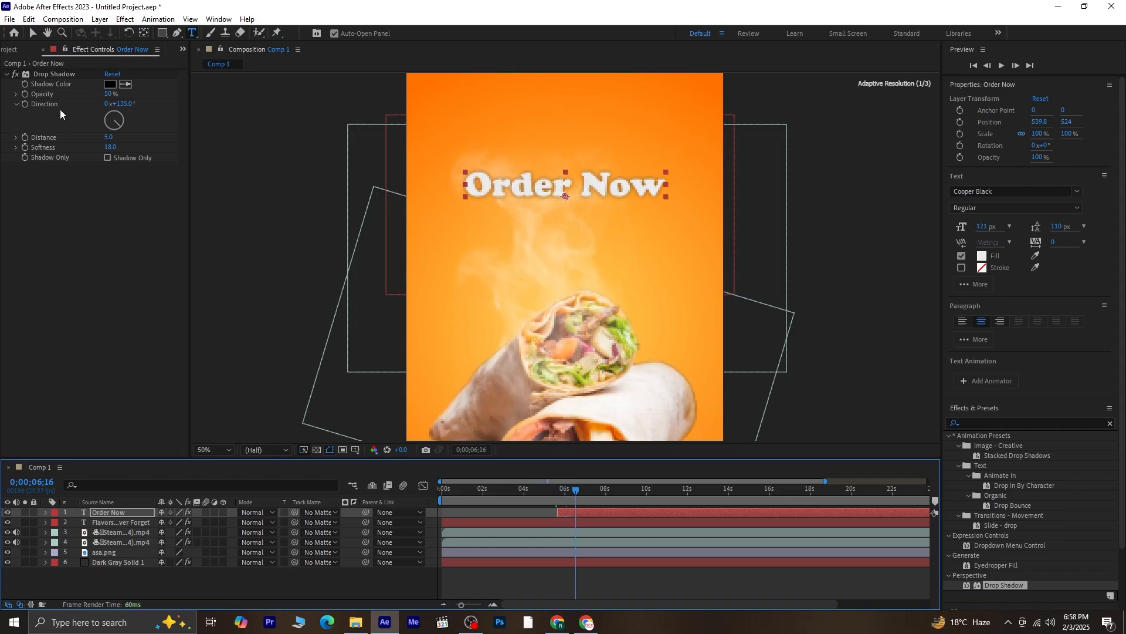
Nudge the Order Now text down to a Y position of 538
click(32, 33)
key(Down)
key(Down)
key(Down)
key(Down)
key(Down)
key(Down)
key(Down)
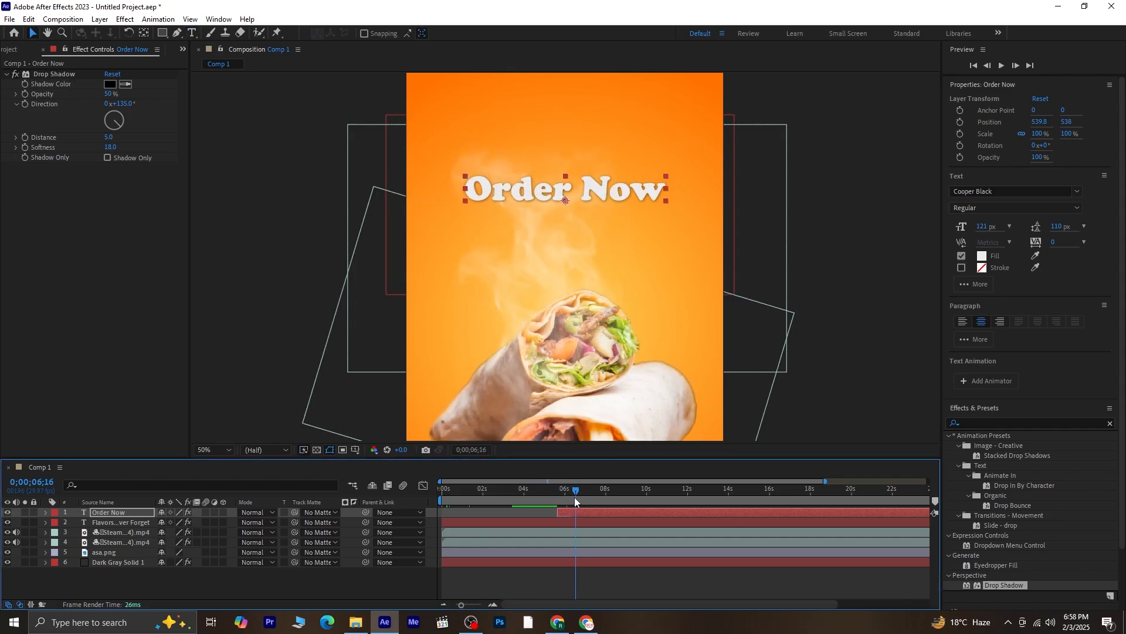
Preview the change between the two texts and move the Order Now layer's start earlier, to 0;00;05;12
key(space)
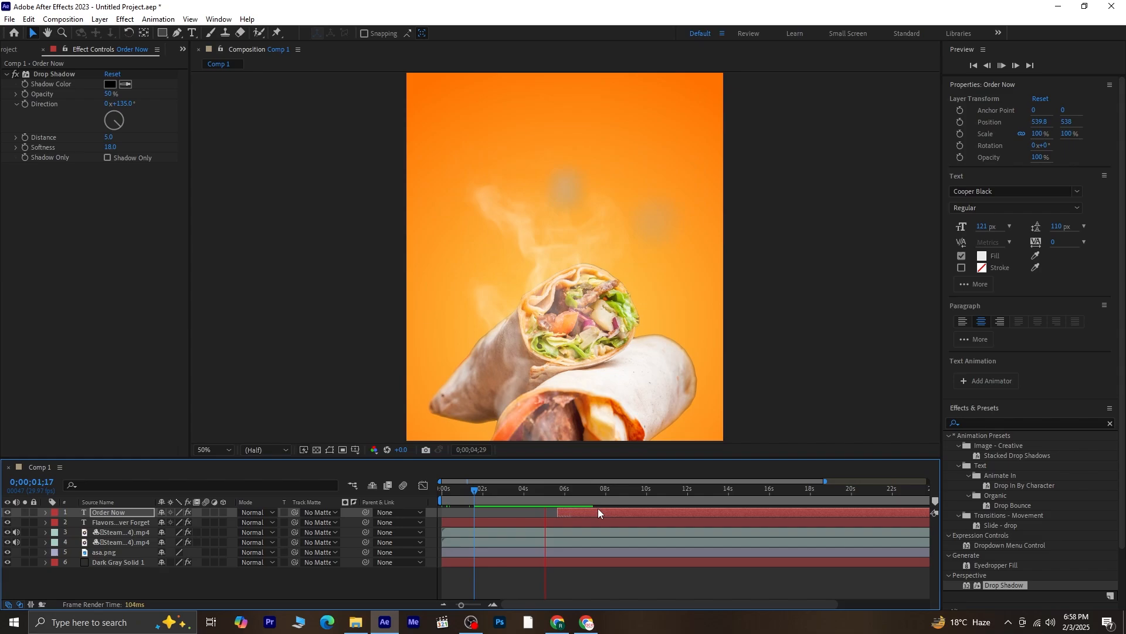
key(space)
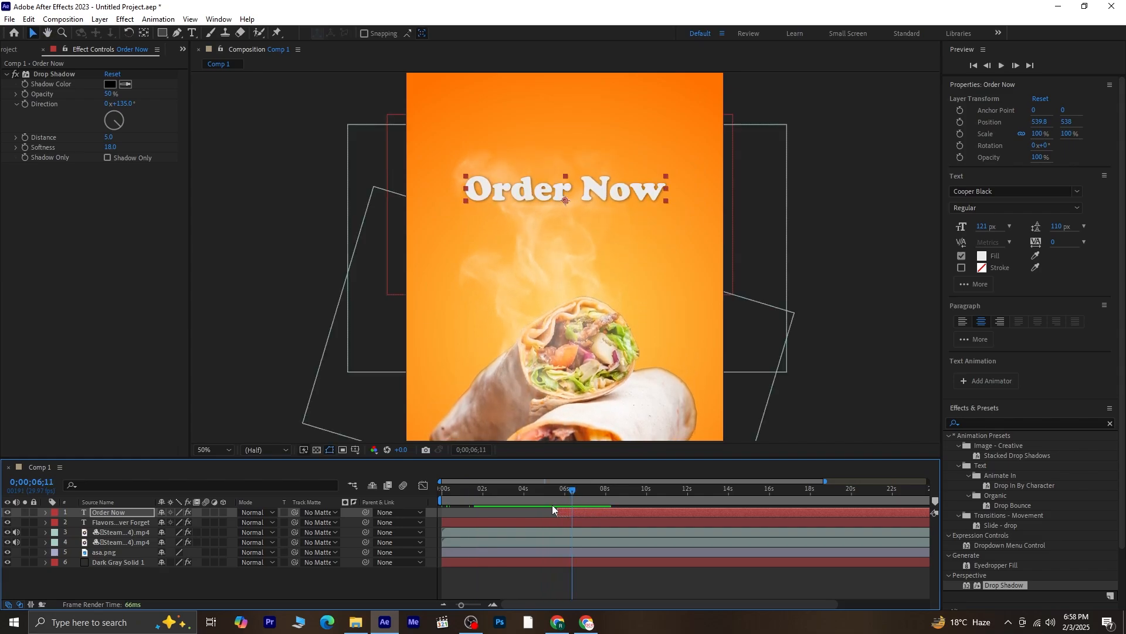
mouse_move(556, 511)
mouse_down()
mouse_move(561, 498)
mouse_move(552, 503)
mouse_up()
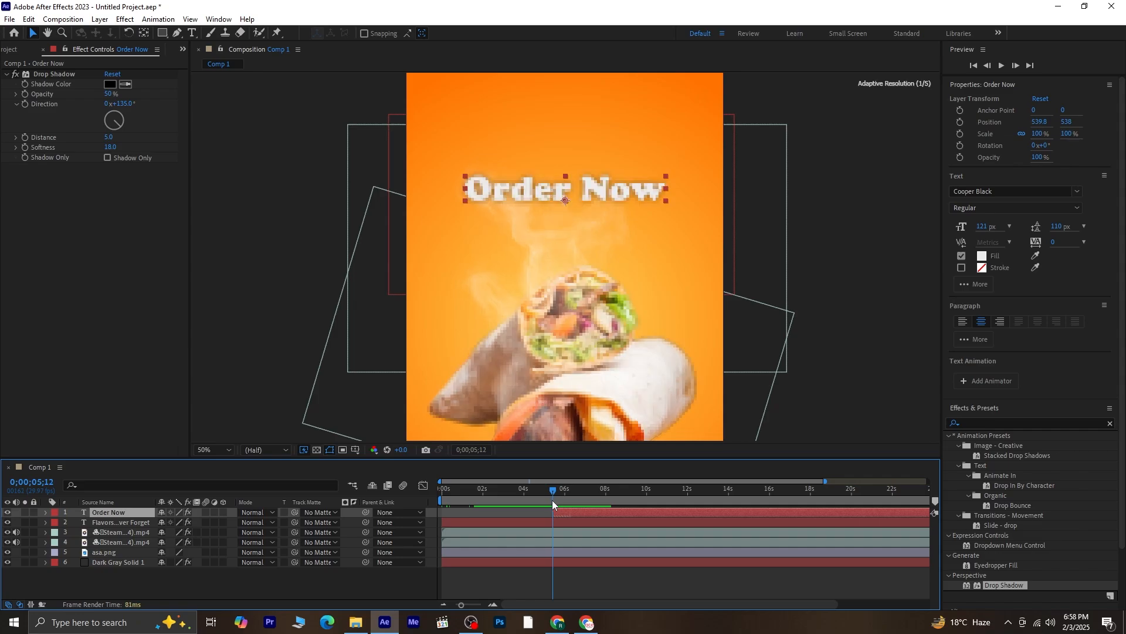
Keyframe the Order Now layer's opacity from 0% at 0;00;05;12 to 100% at 0;00;06;04
key(t)
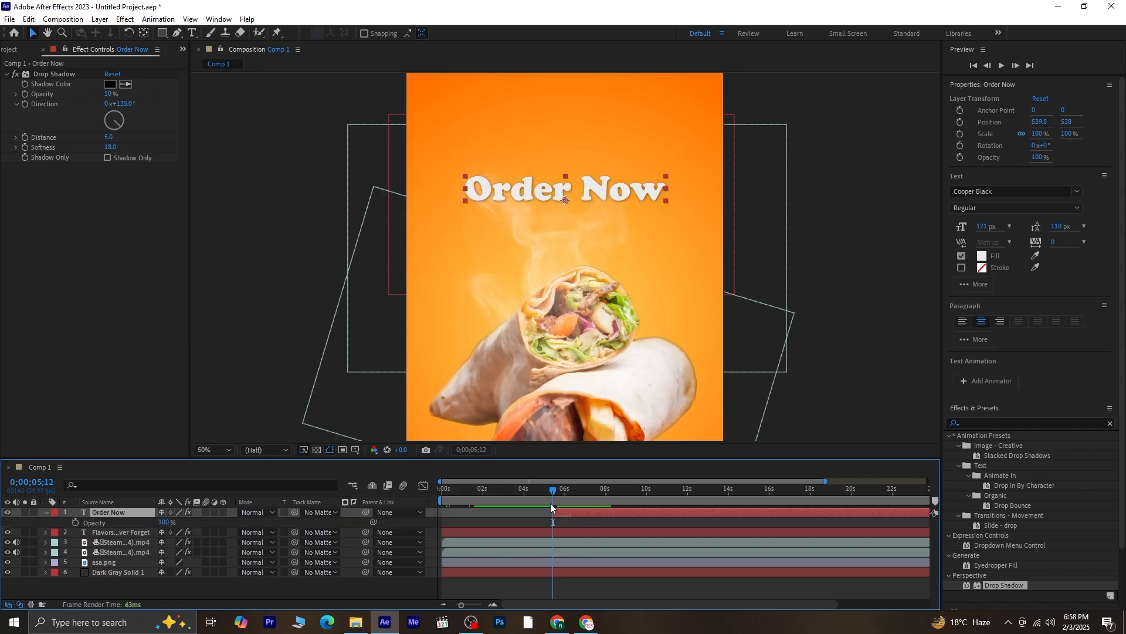
click(74, 522)
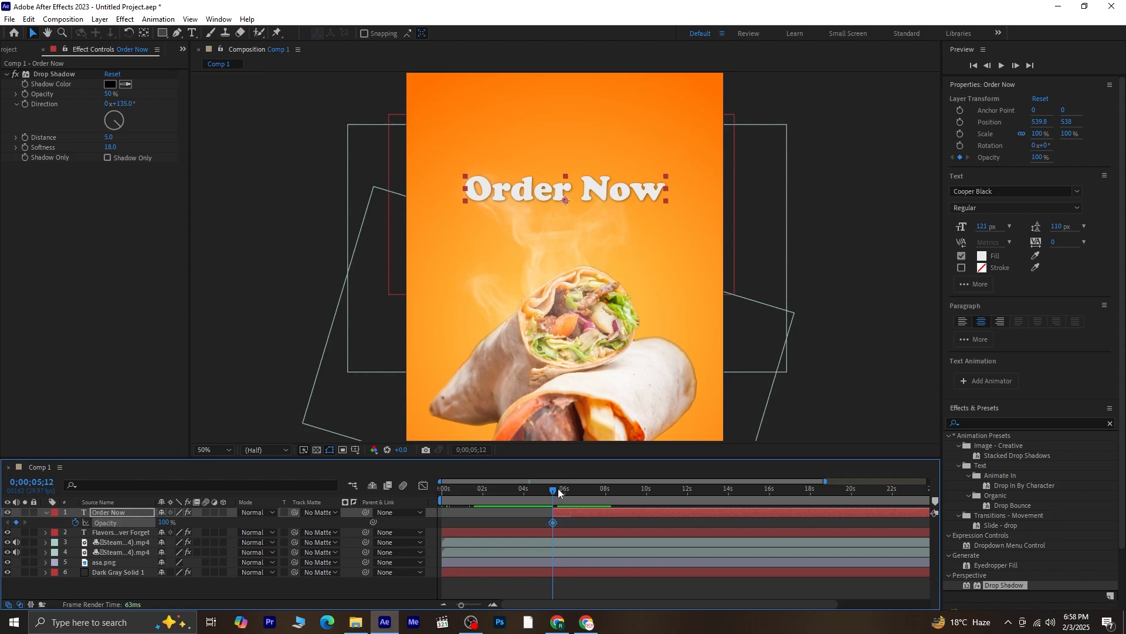
drag(559, 493, 567, 511)
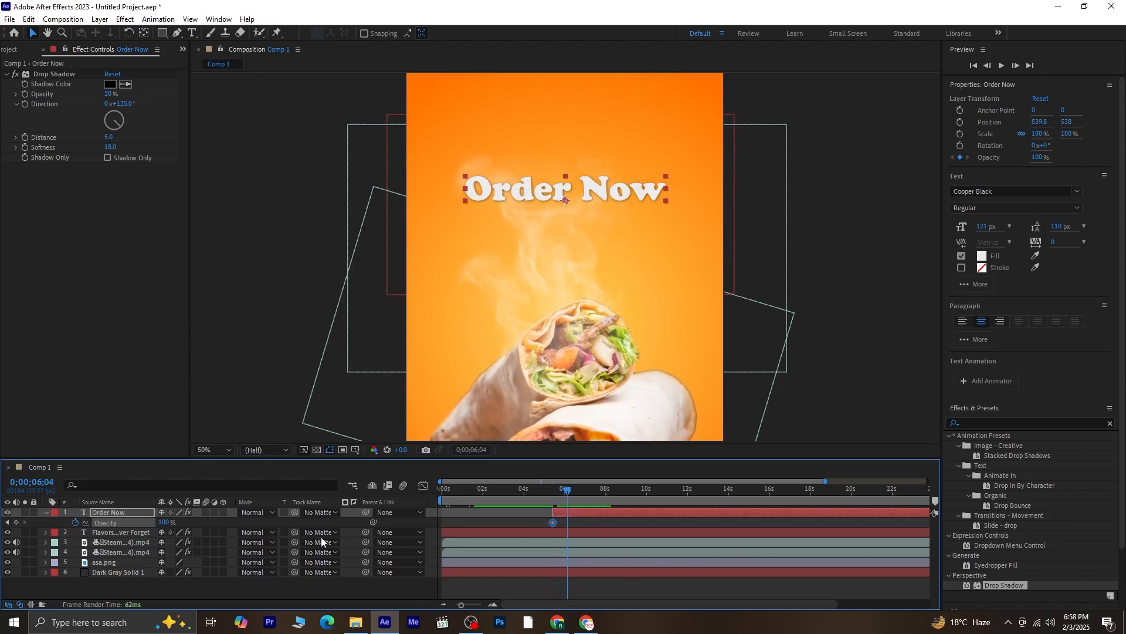
click(7, 522)
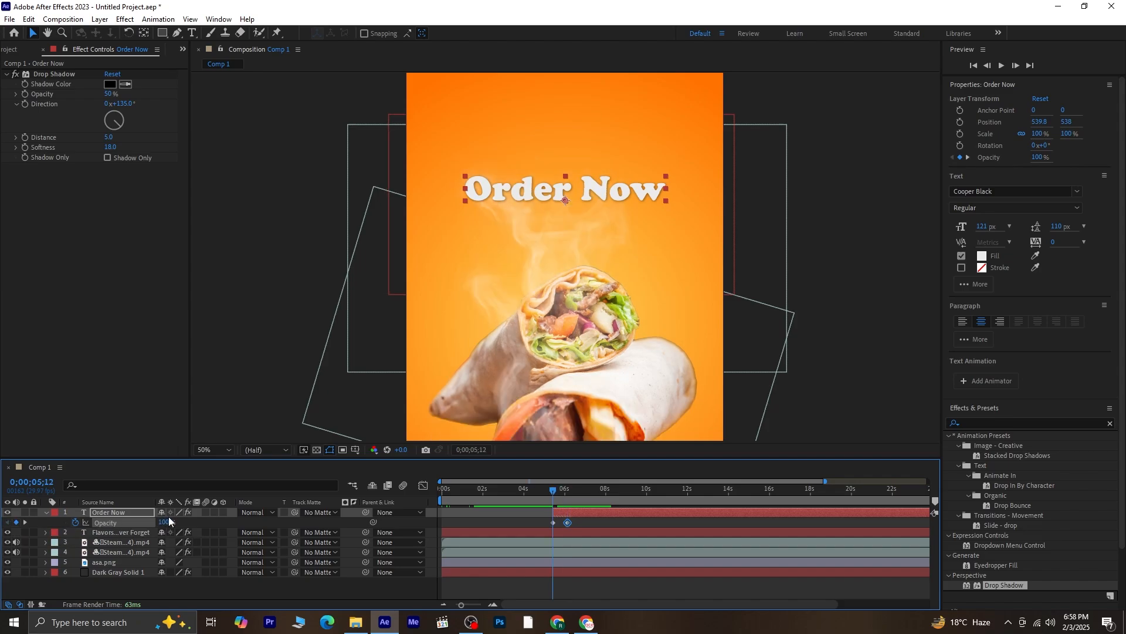
drag(165, 523, 96, 537)
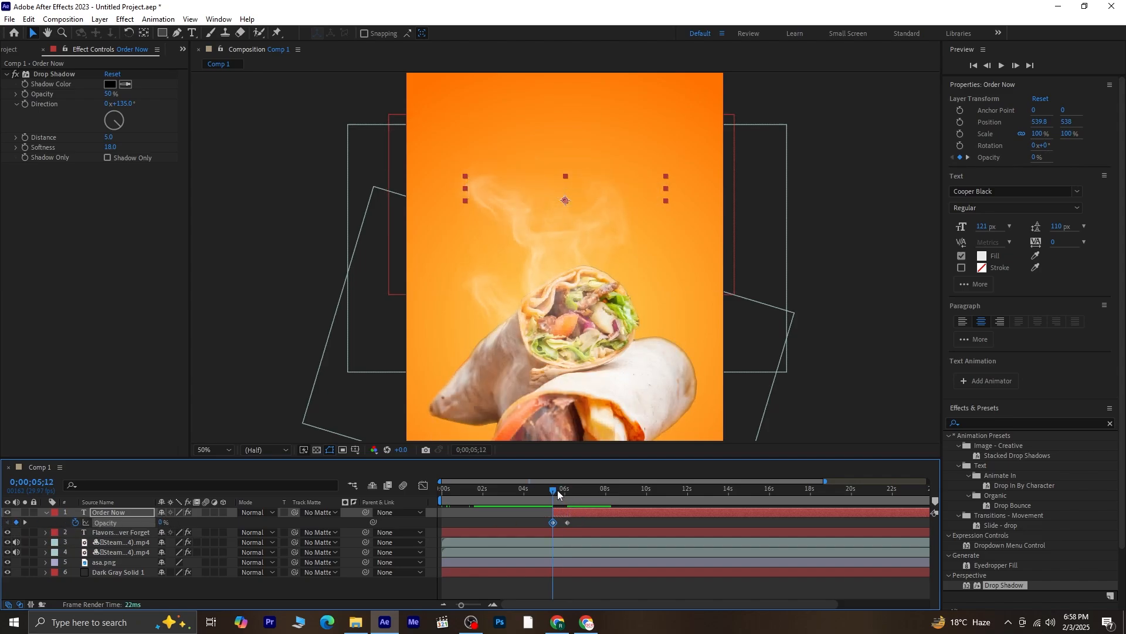
Preview the ad from the first frame and end the work area at 0;00;12;11, showing the full timeline
drag(558, 494, 322, 500)
key(space)
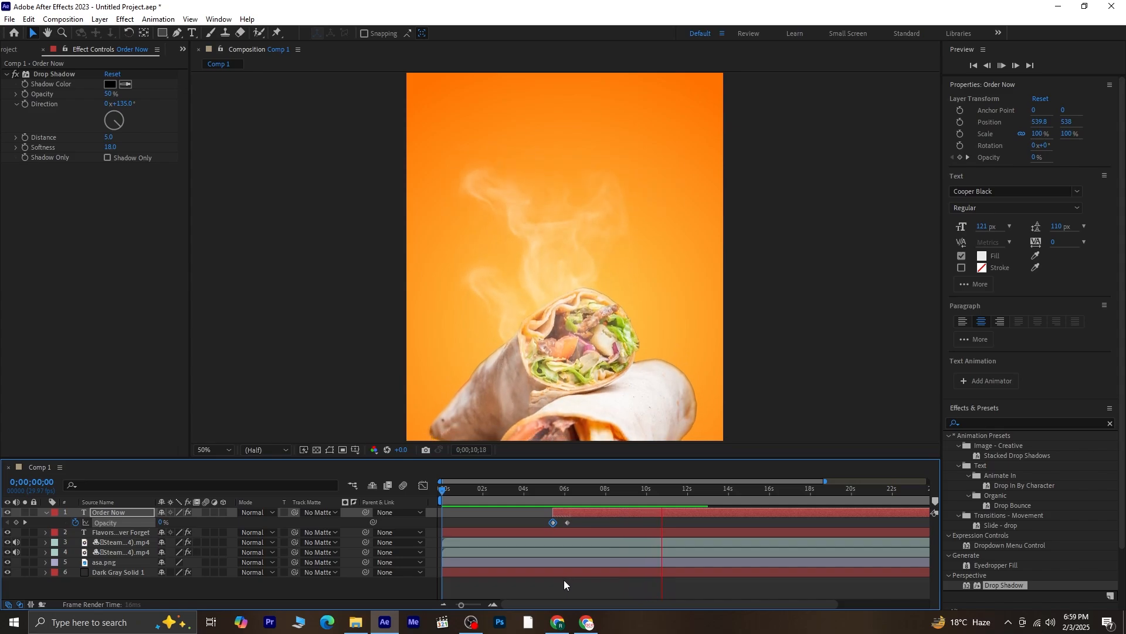
key(space)
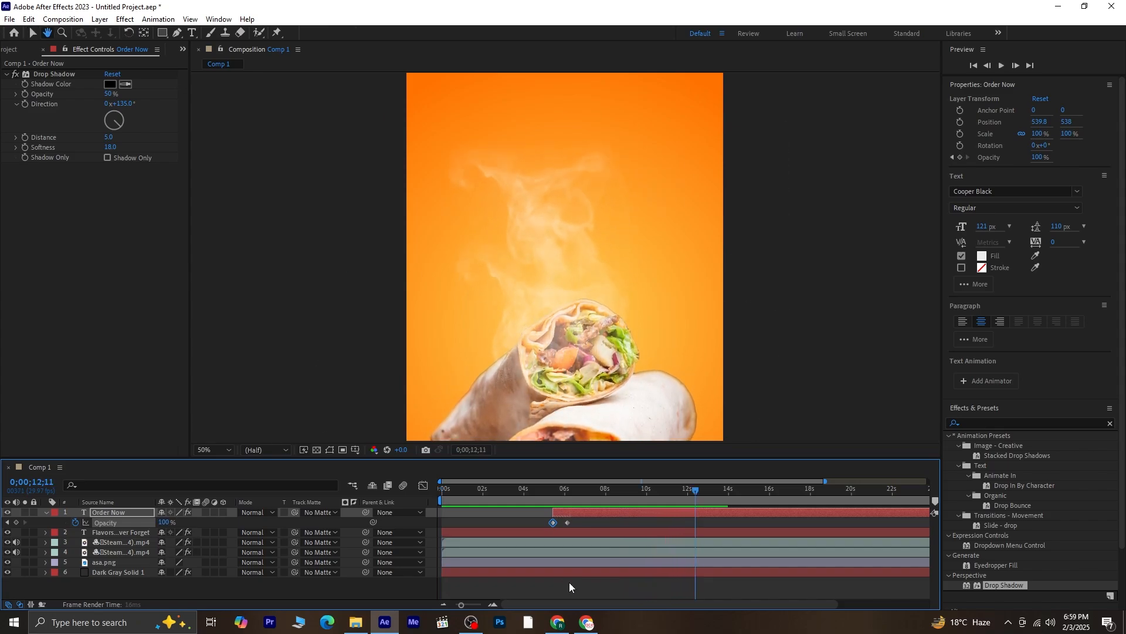
key(n)
key(minus)
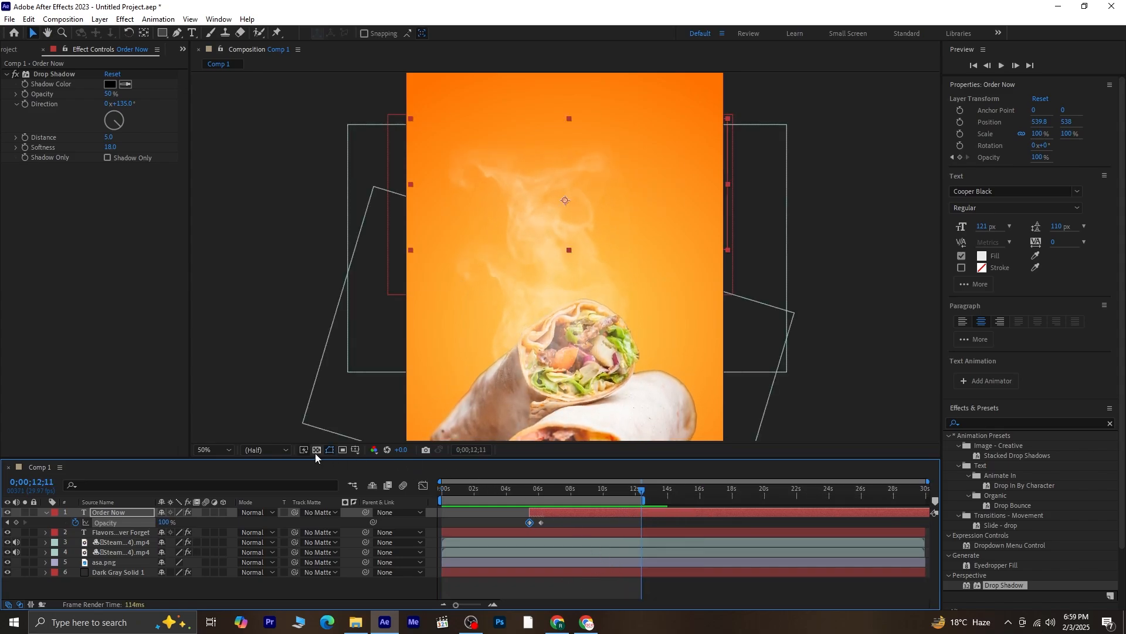
Fit the whole composition in the viewer and return to the first frame, with the Order Now layer collapsed and deselected
click(226, 449)
click(238, 245)
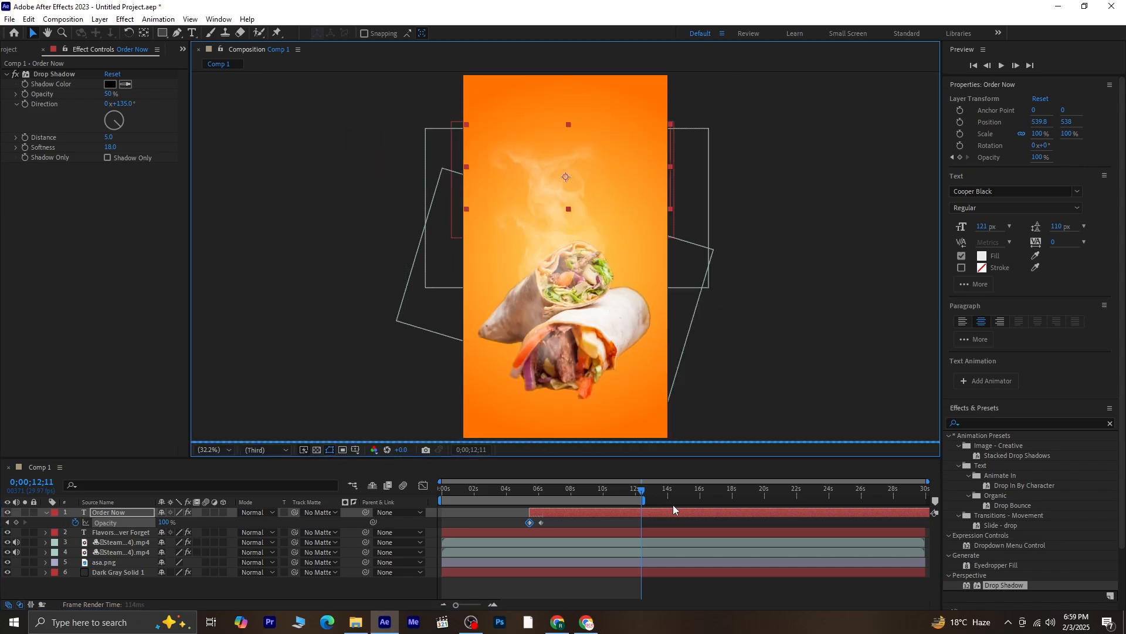
drag(642, 489, 321, 484)
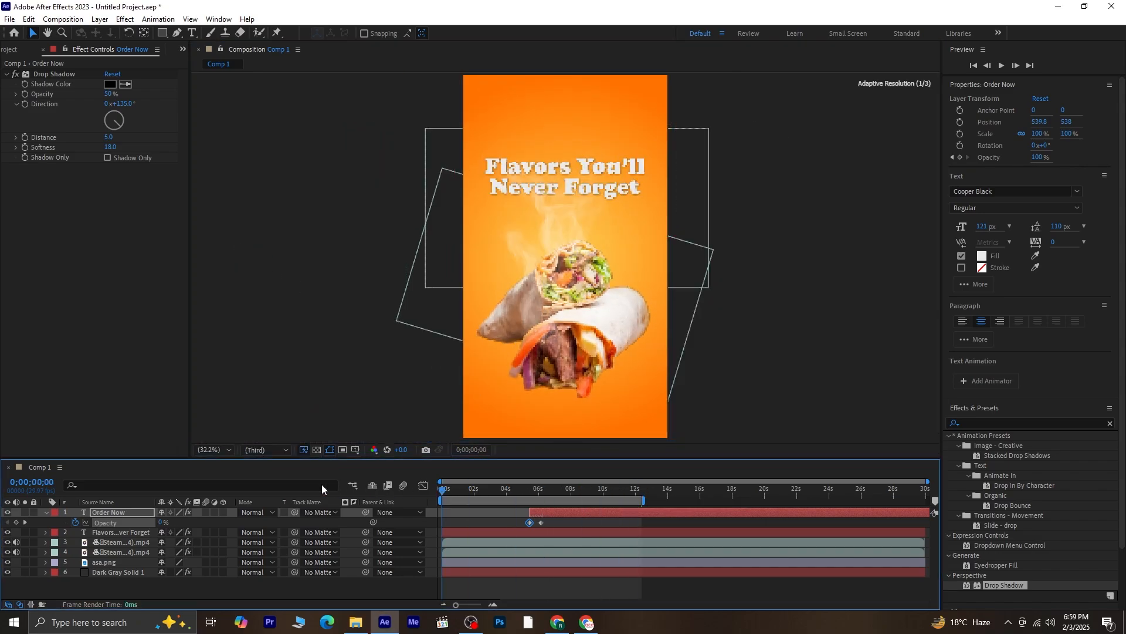
click(354, 579)
click(45, 512)
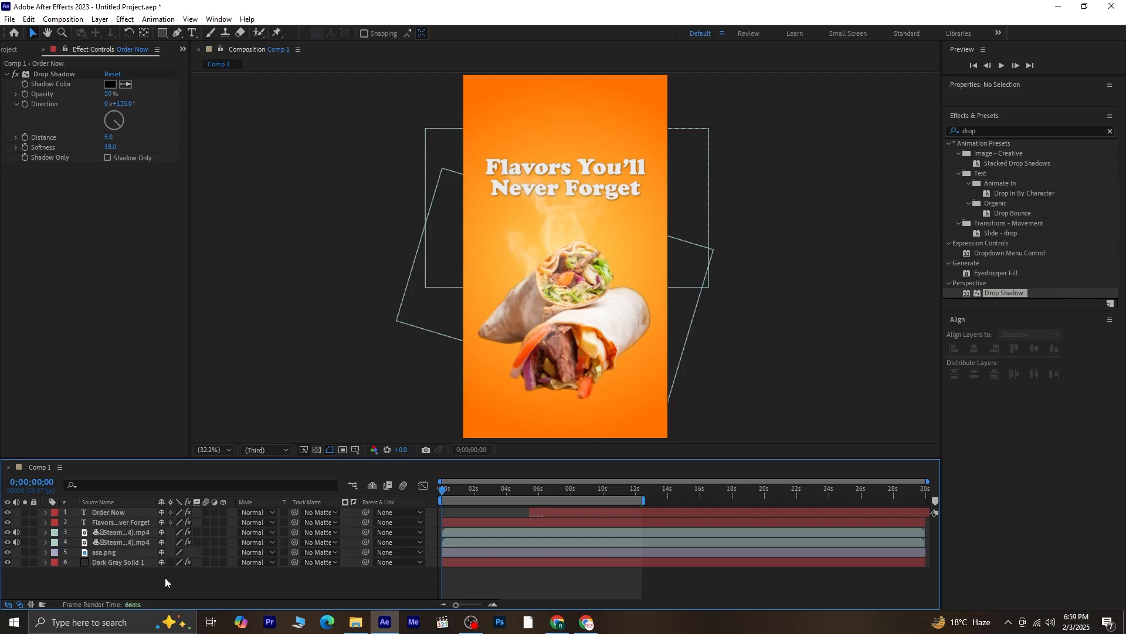